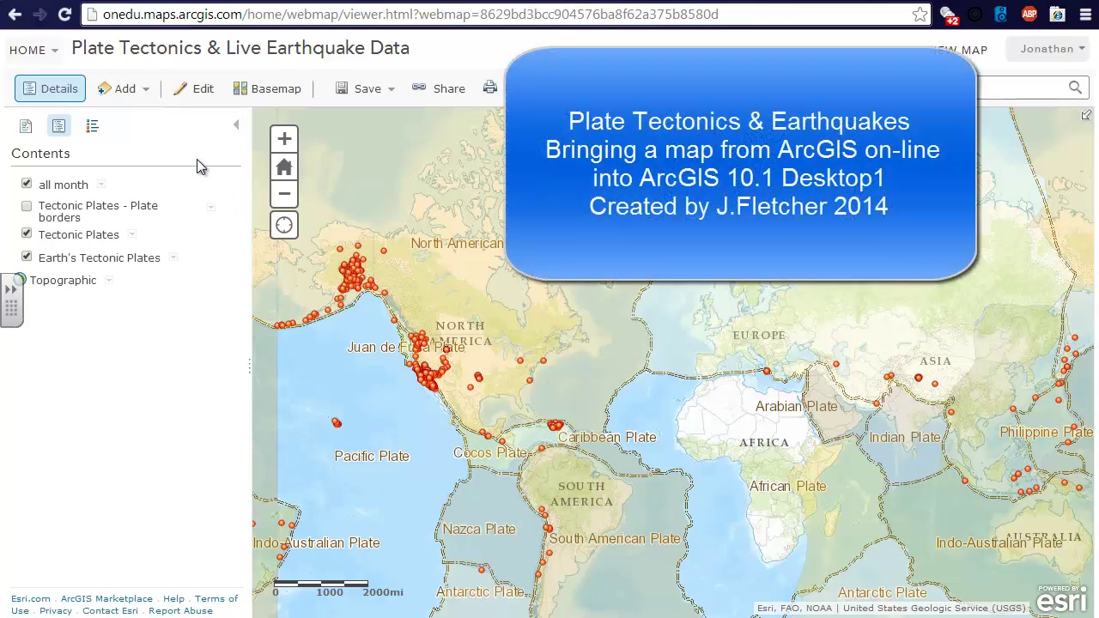
From My Content, open the "Plate Tectonics & Live Earthquake Data" web map in ArcGIS For Desktop to download its package file.
left_click(48, 49)
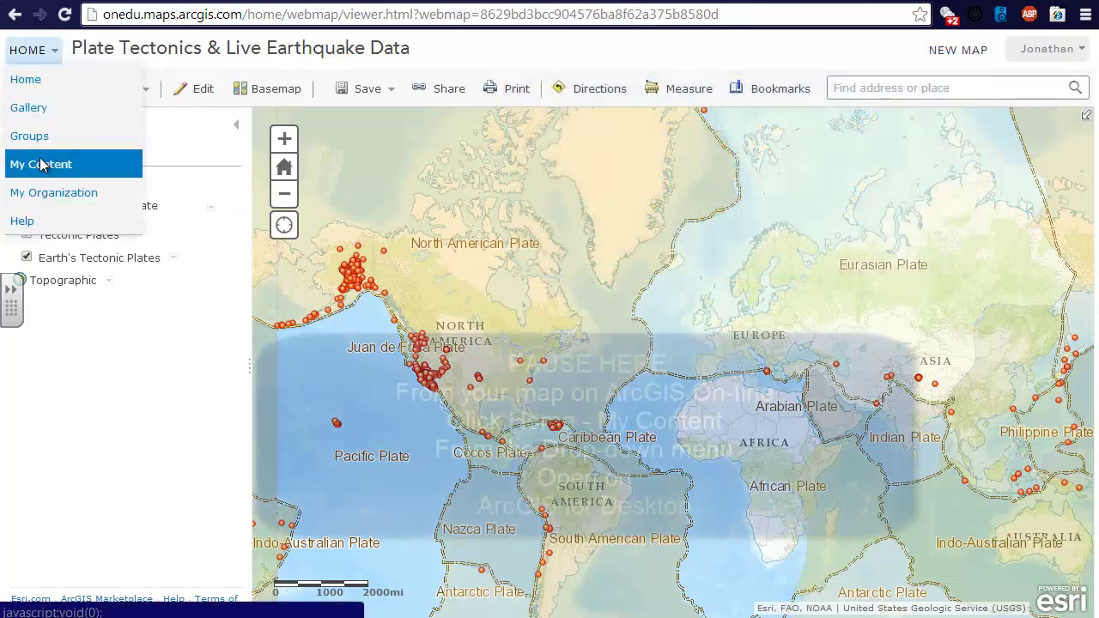
left_click(41, 164)
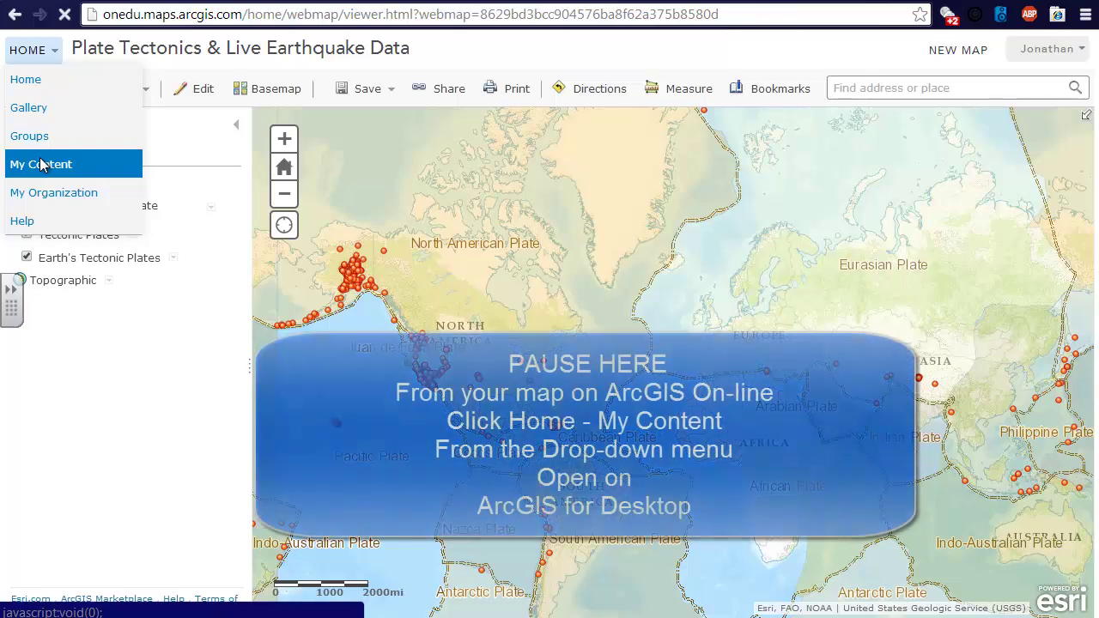
left_click(549, 215)
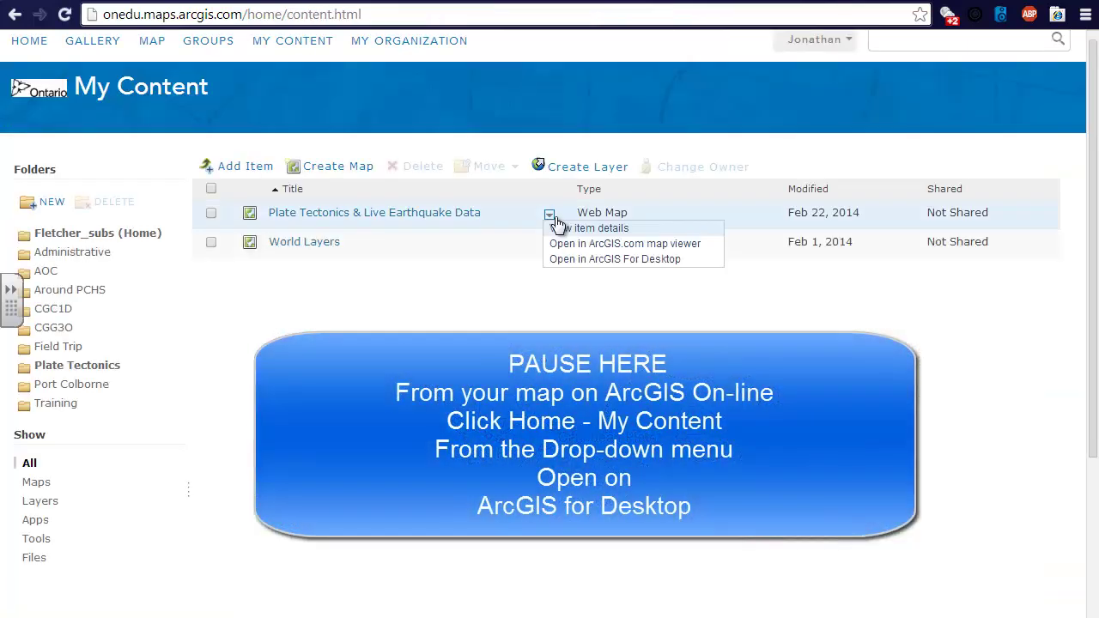
left_click(555, 260)
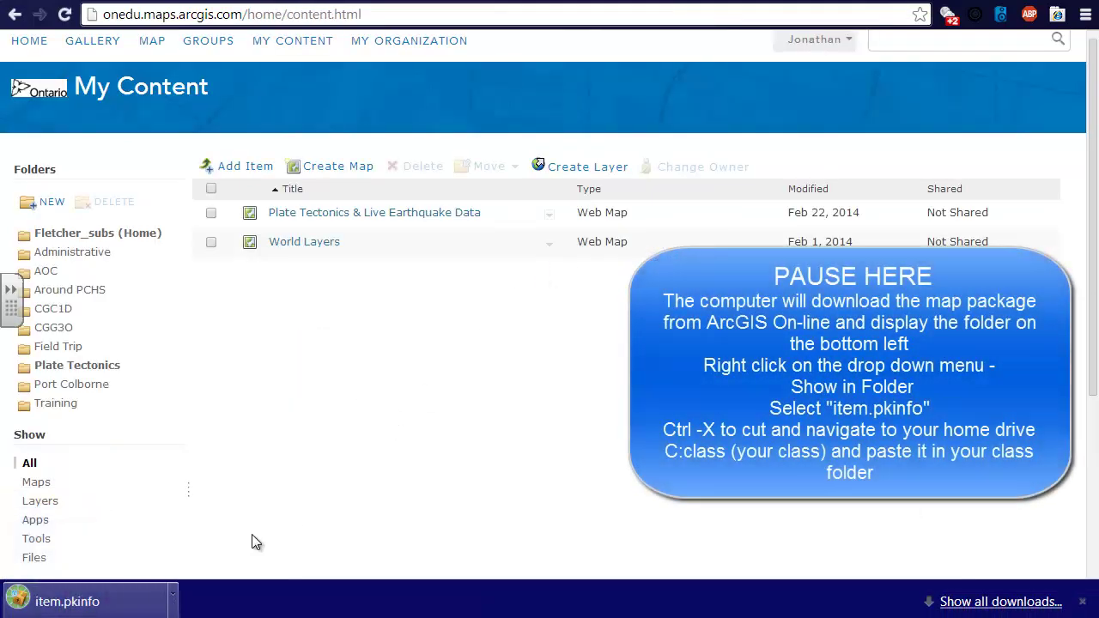
Move the downloaded item.pkinfo file from the Downloads folder to the Class 1 folder on Local Disk (C:).
left_click(173, 597)
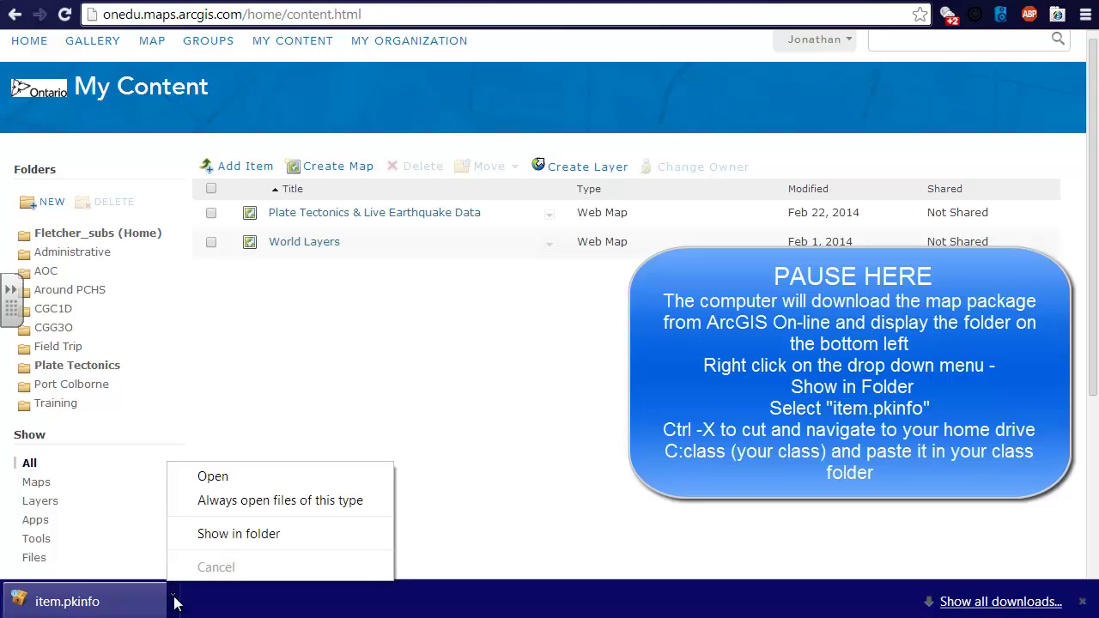
left_click(201, 536)
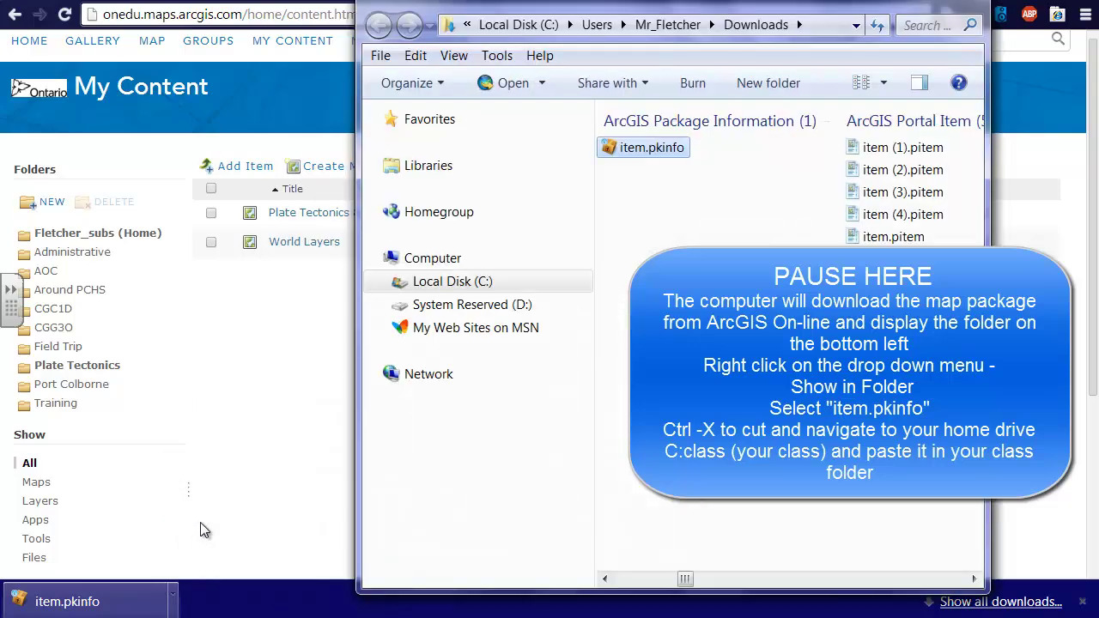
right_click(631, 150)
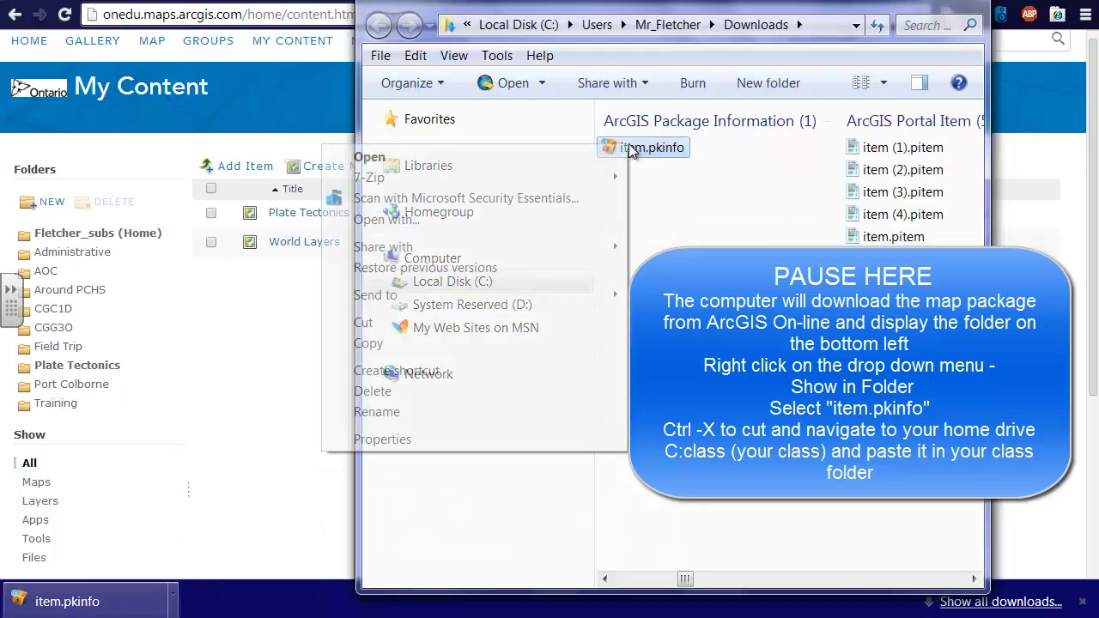
left_click(367, 323)
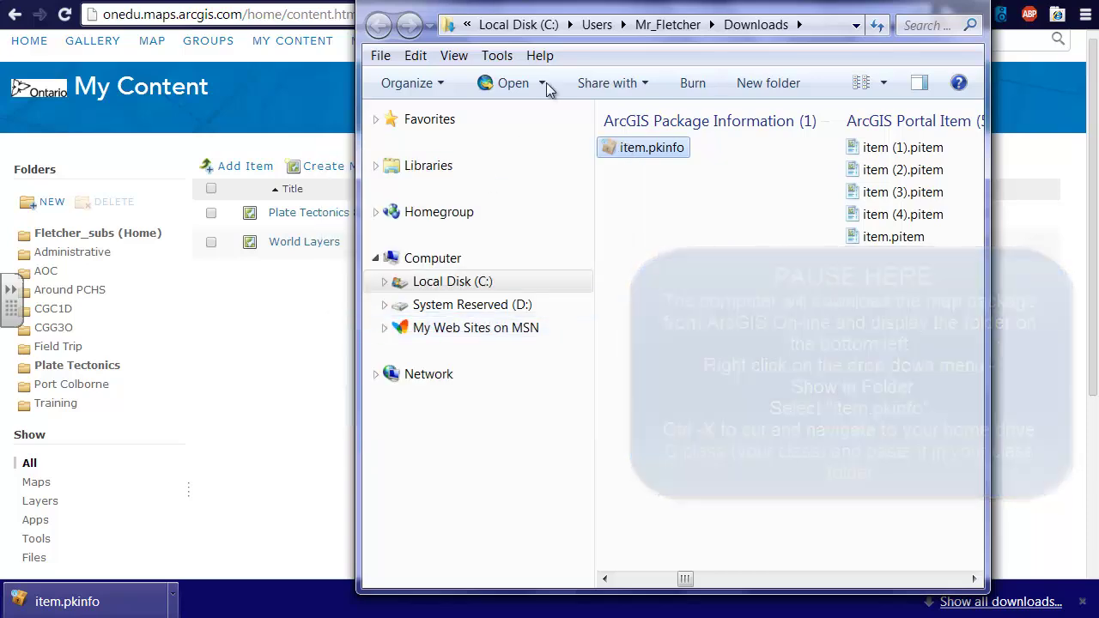
left_click(569, 25)
left_click(672, 233)
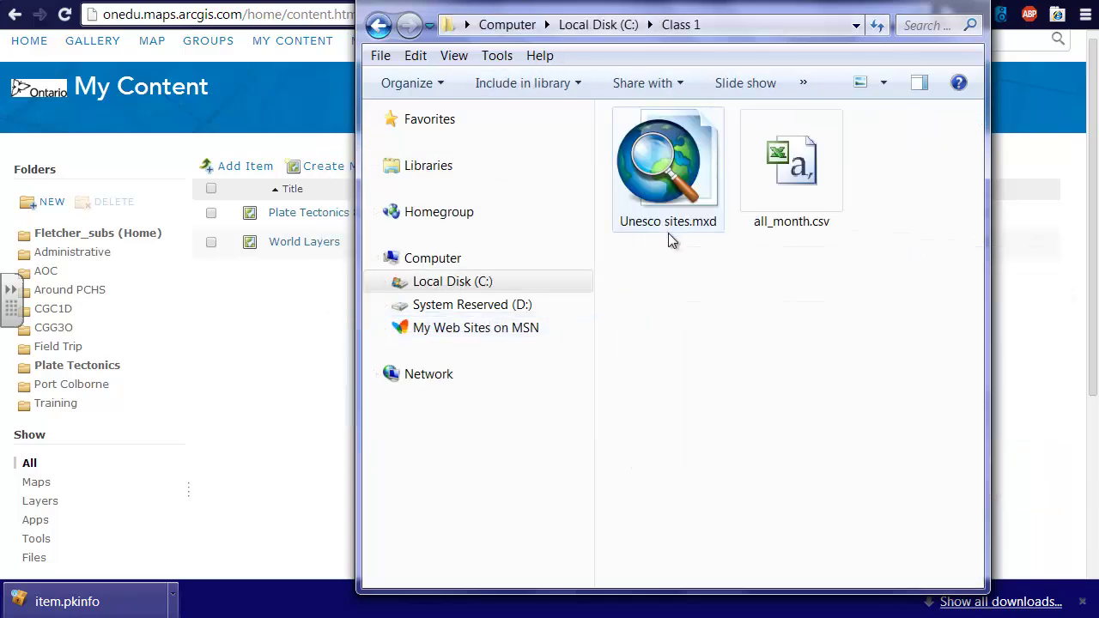
right_click(660, 316)
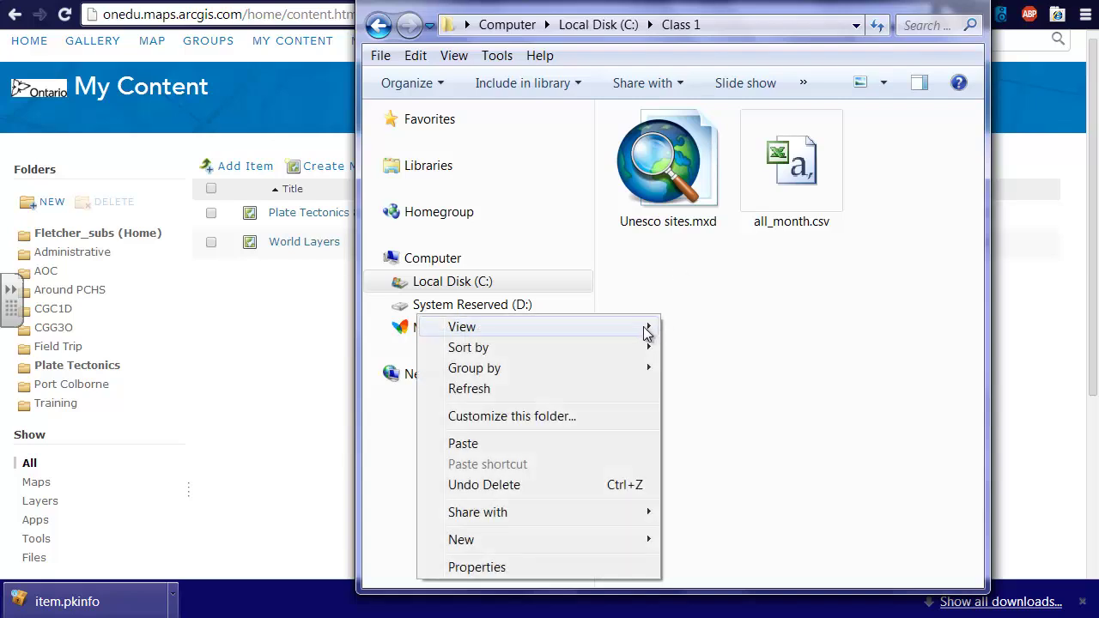
left_click(509, 445)
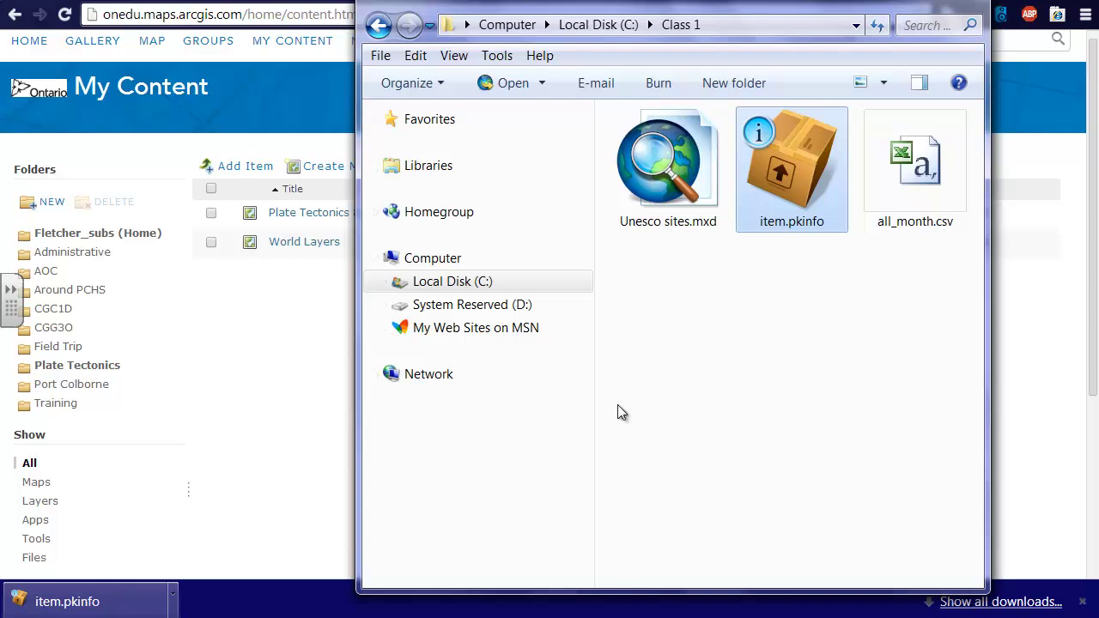
Open item.pkinfo from the Class 1 folder and sign in to ArcGIS Online with the account password.
key("super+Down")
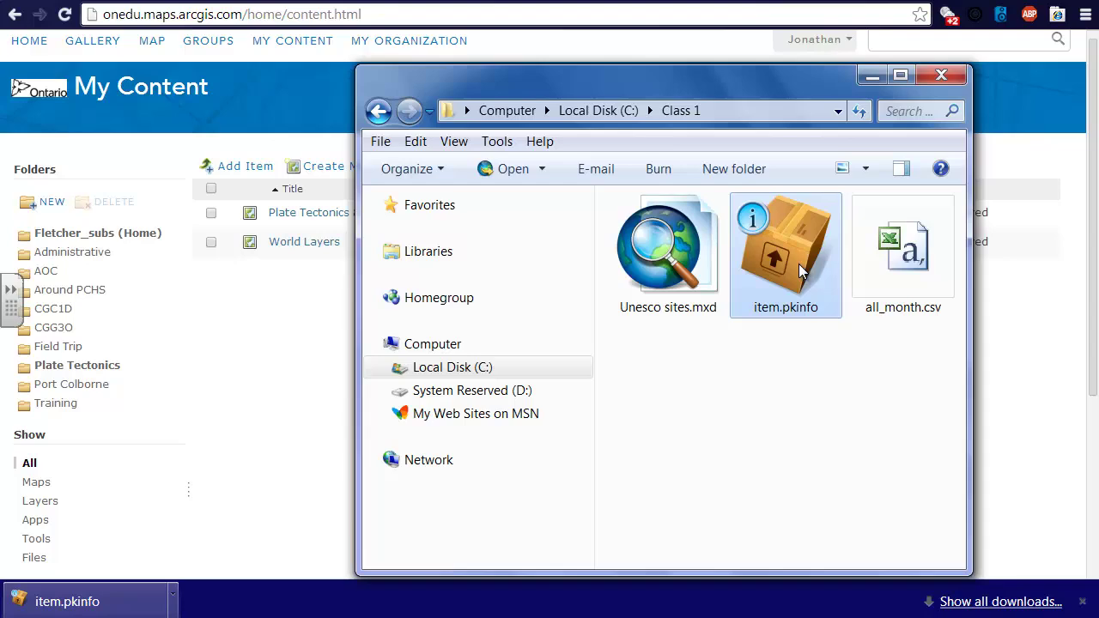
double_click(791, 271)
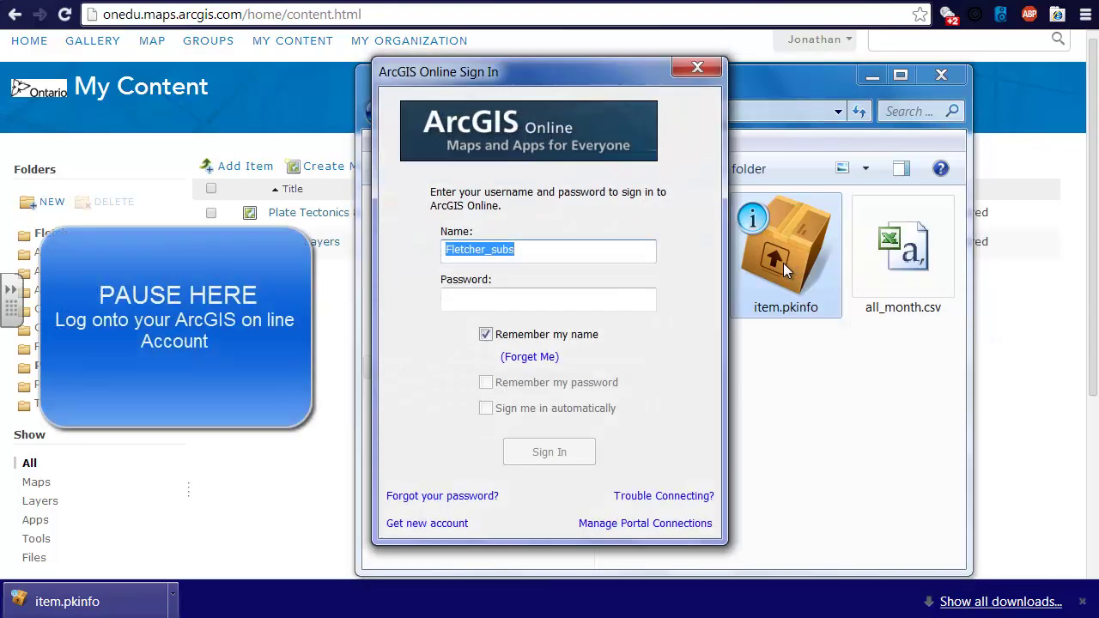
left_click(467, 299)
type("•")
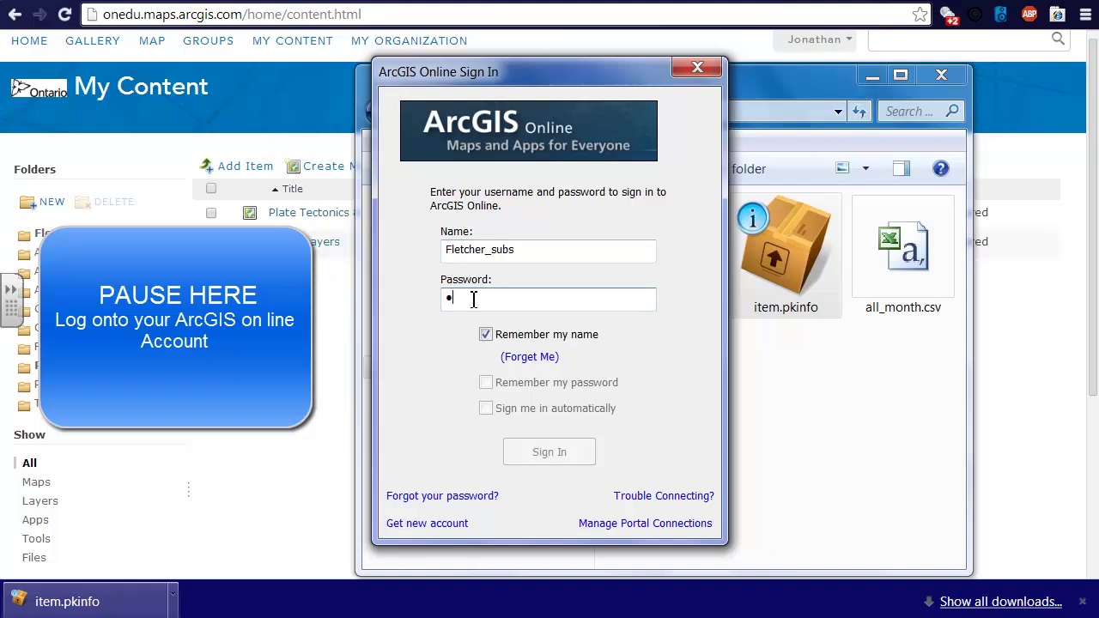
type("••••••••")
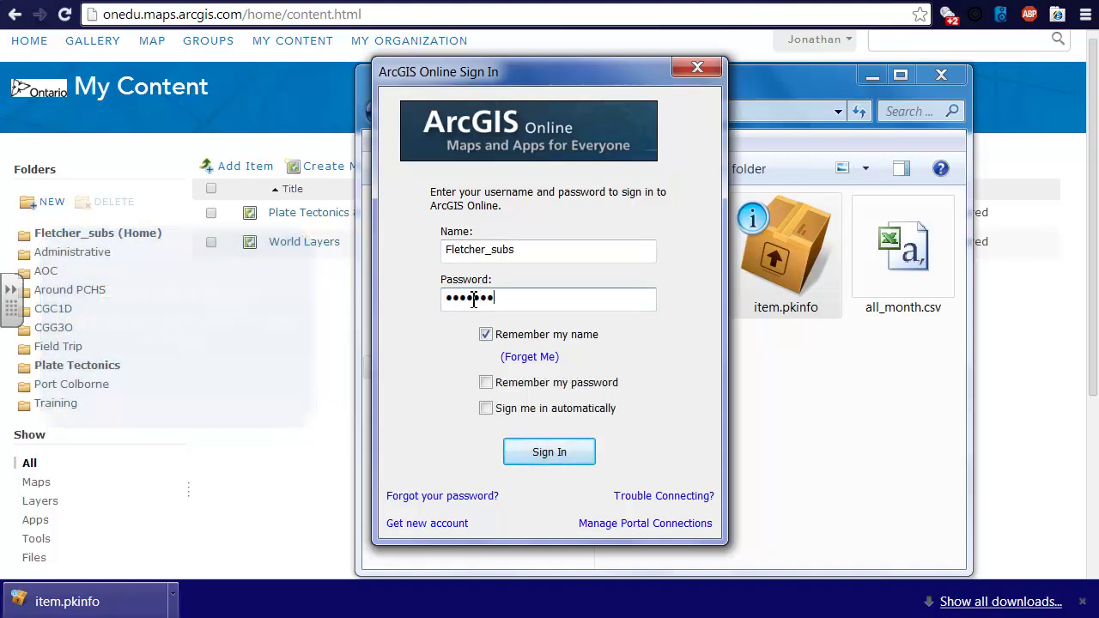
left_click(564, 459)
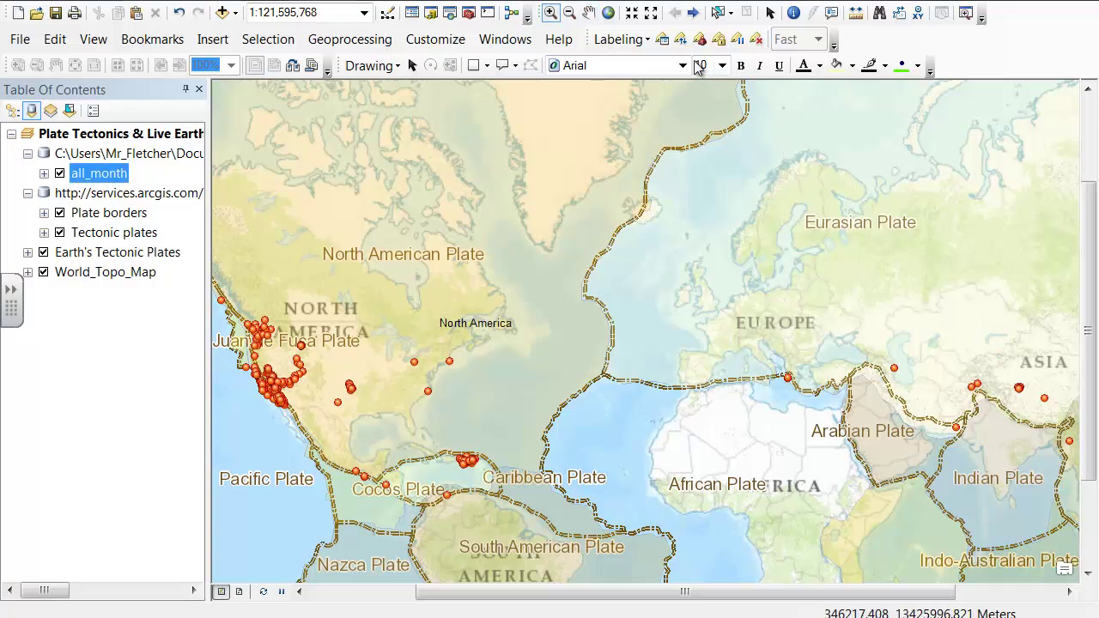
Add the text label "Mid-Atlantic Ridge" to the map and place it across the plate boundary in the North Atlantic.
left_click(591, 13)
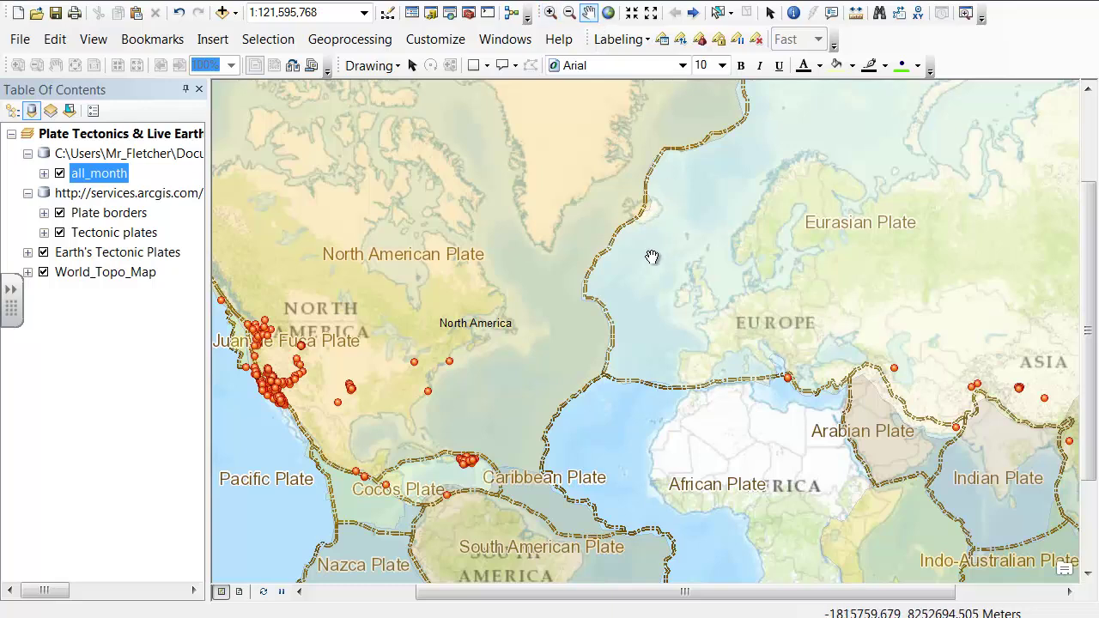
left_click_drag(650, 253, 803, 269)
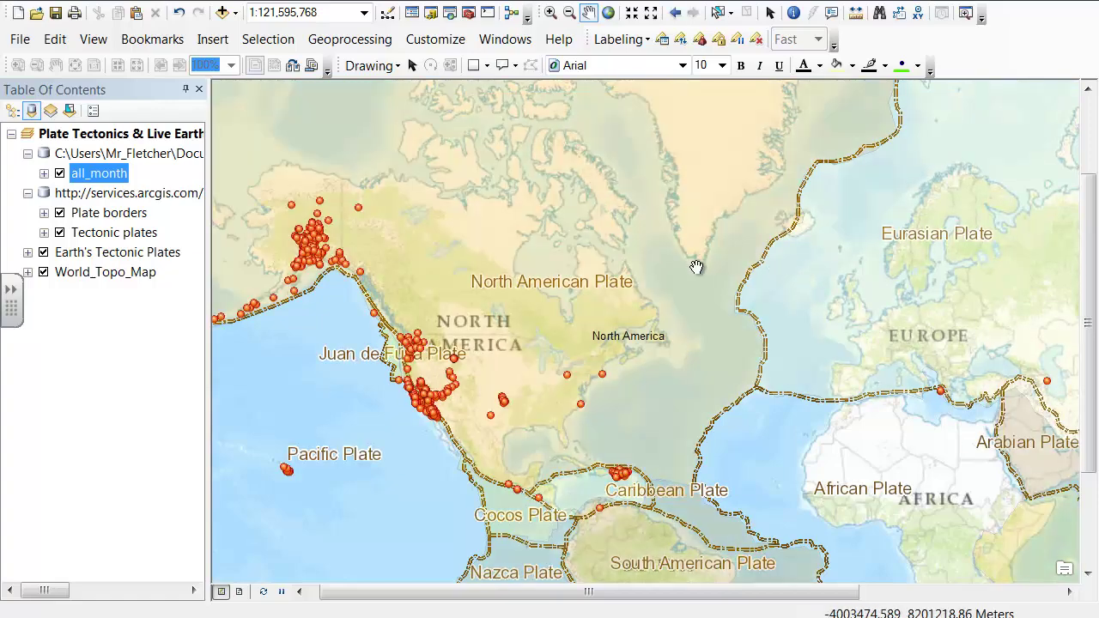
left_click_drag(662, 265, 680, 256)
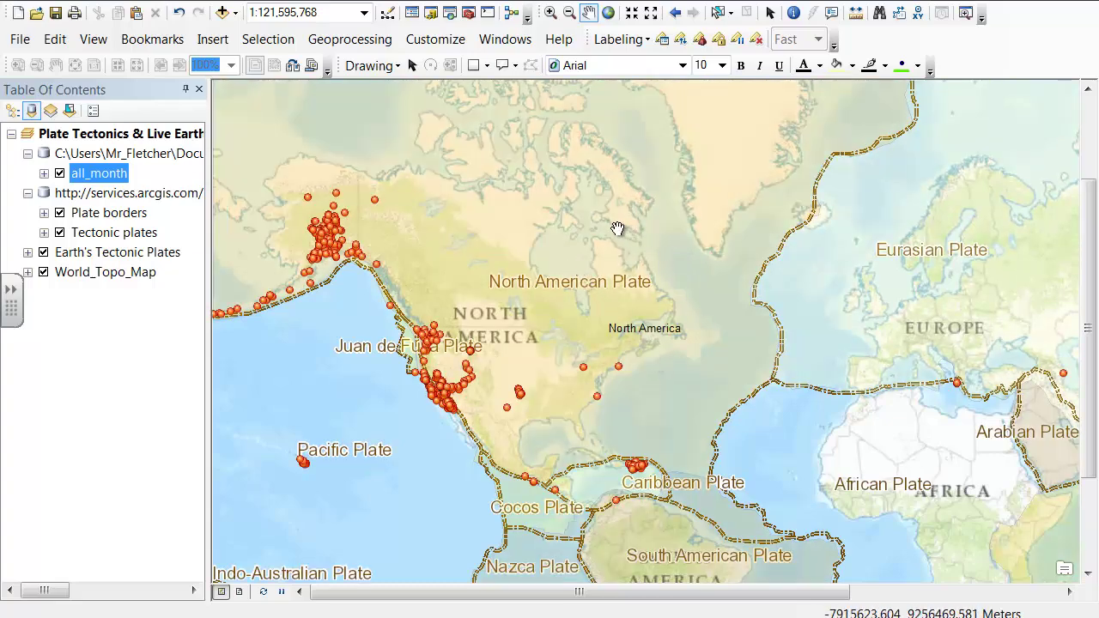
key("t")
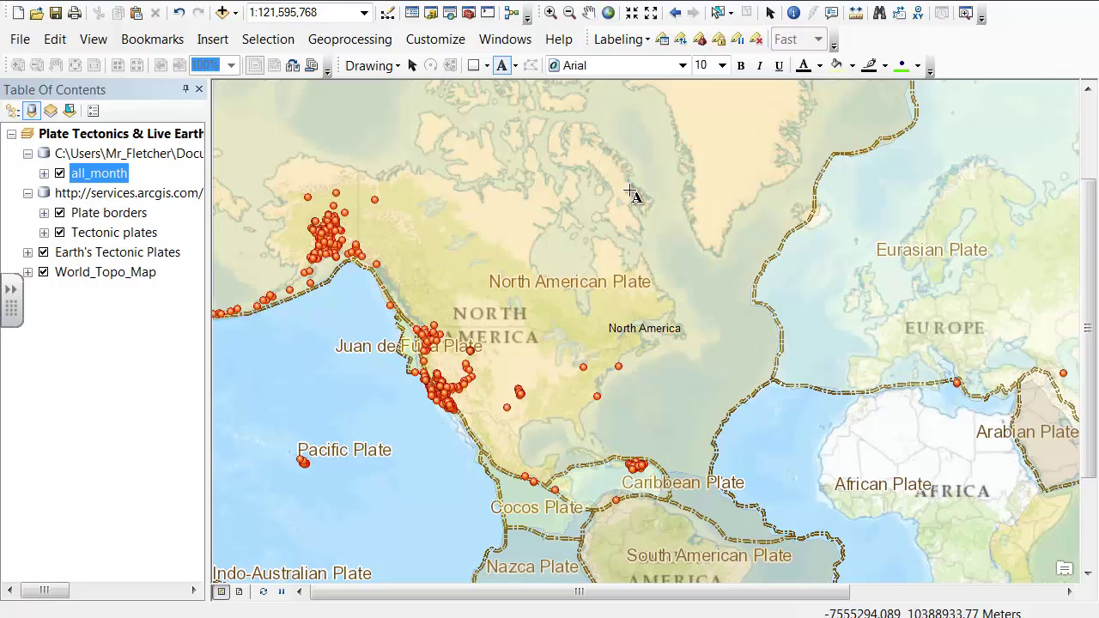
left_click(515, 67)
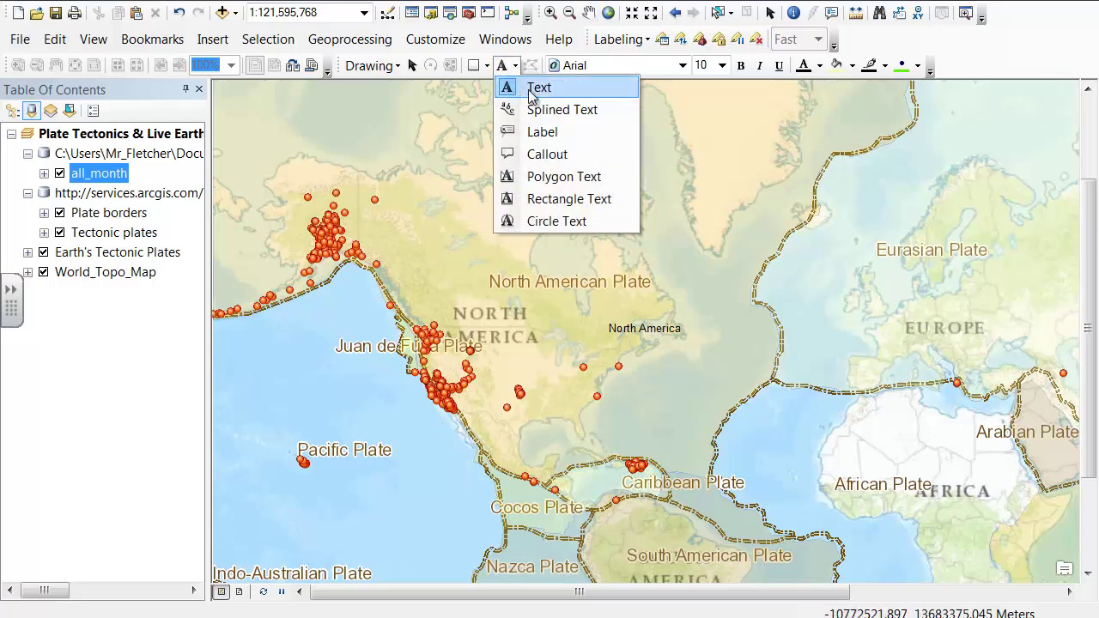
left_click(532, 89)
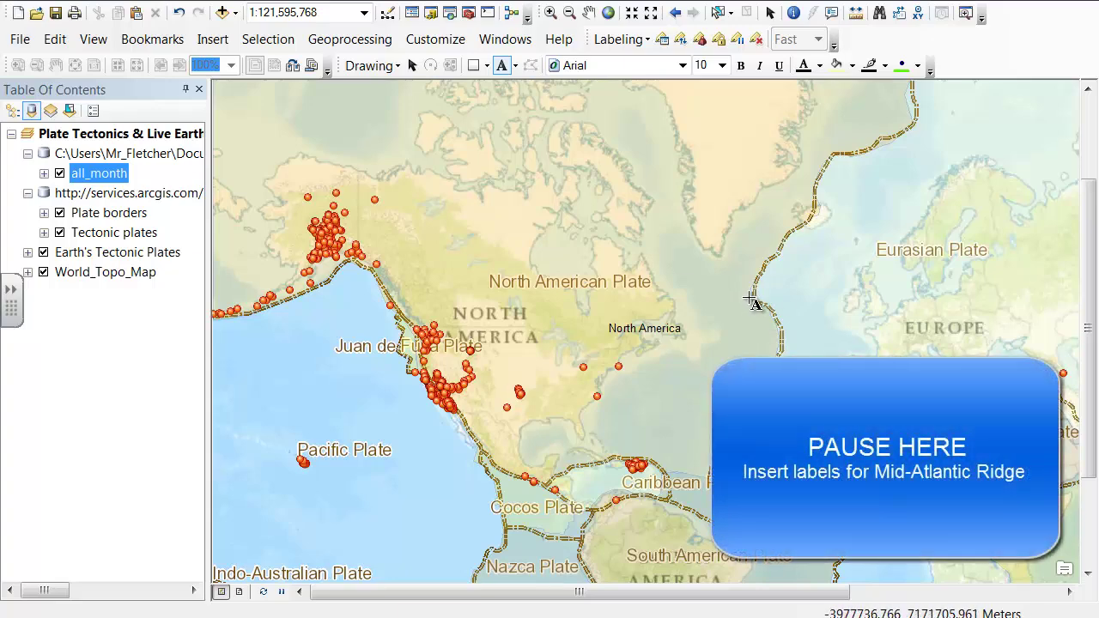
left_click(753, 298)
key("BackSpace")
type("Mid-Atl")
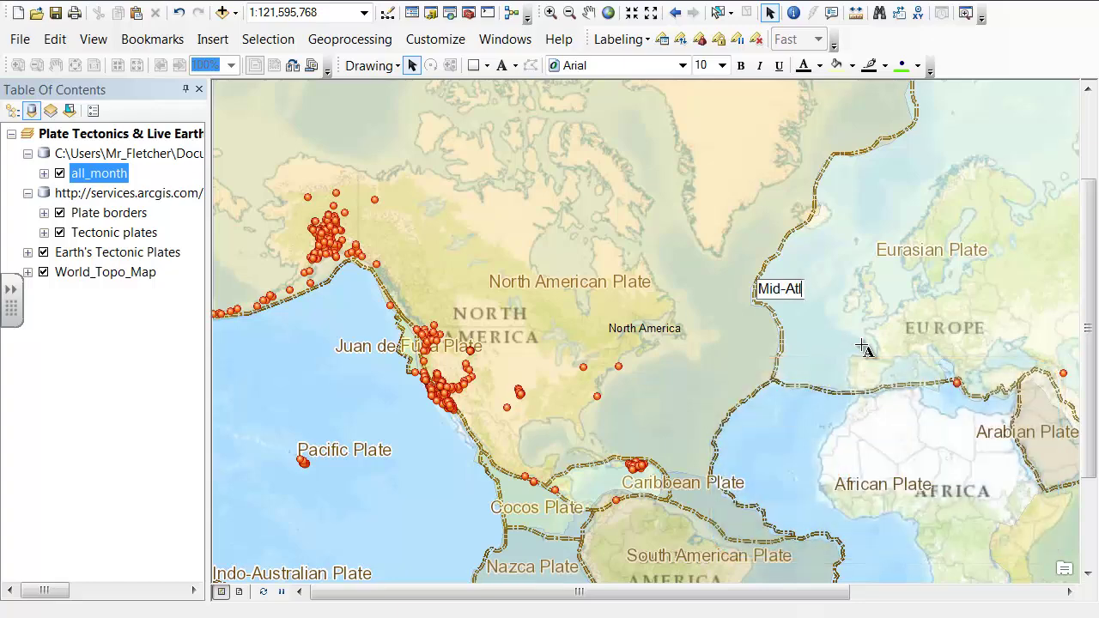
type("antic Ridge")
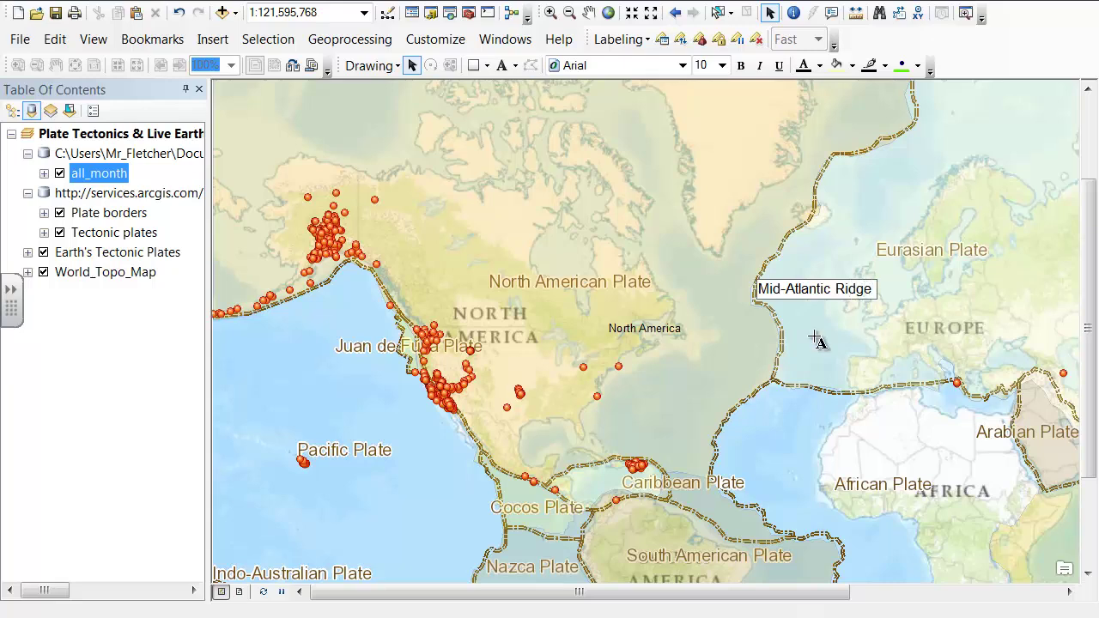
key("Return")
left_click_drag(827, 294, 772, 318)
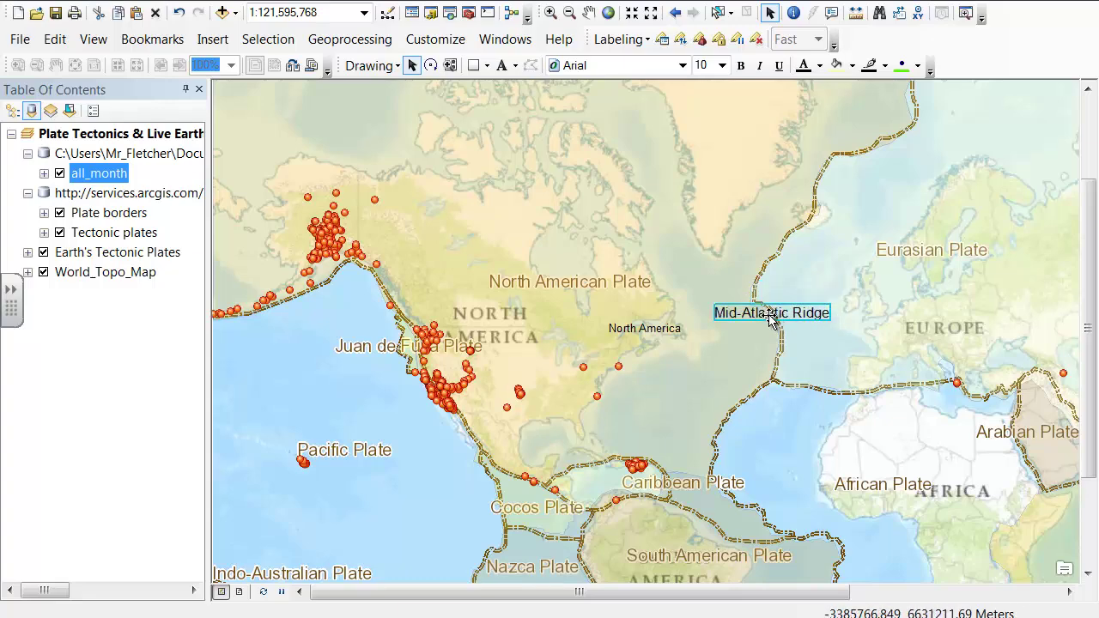
Set the Mid-Atlantic Ridge label's angle to 80 and move it alongside the plate boundary south of Greenland.
double_click(771, 318)
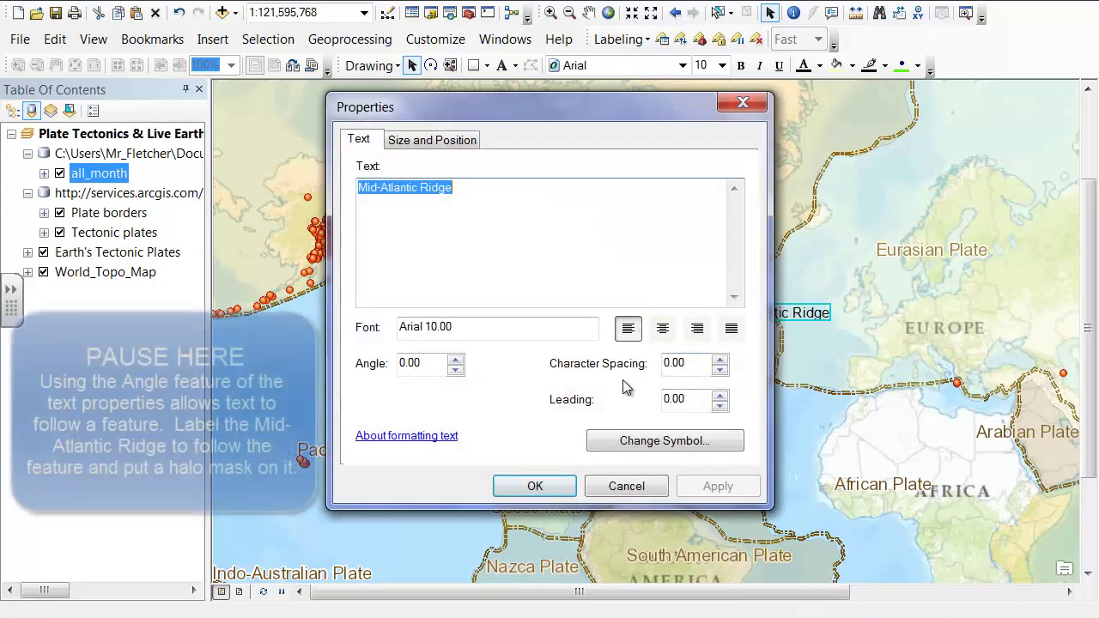
left_click(426, 365)
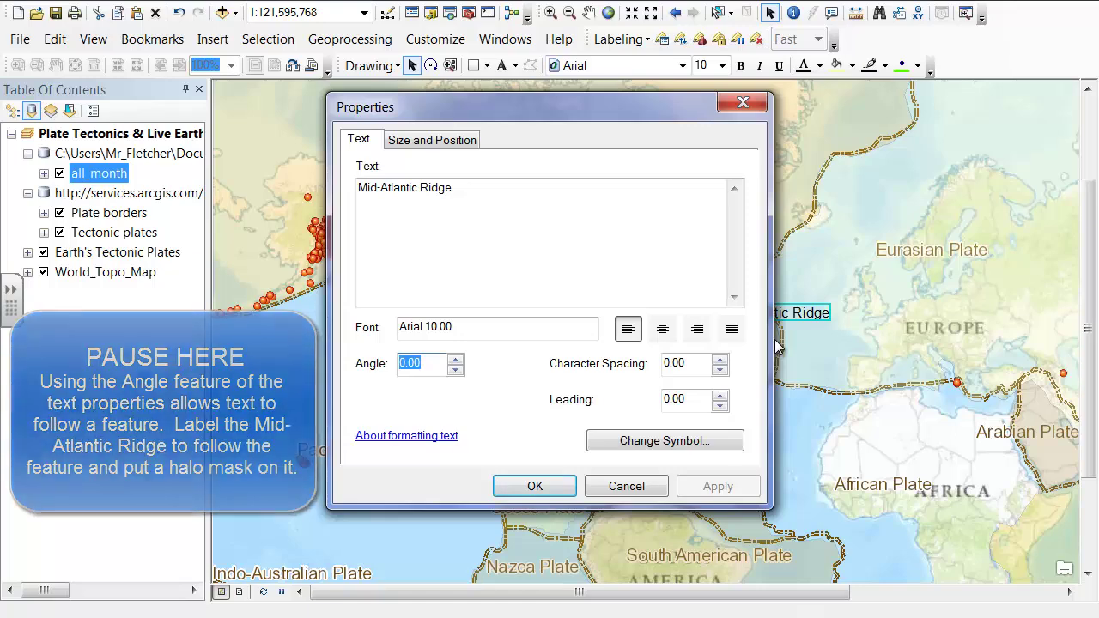
type("80")
key("Return")
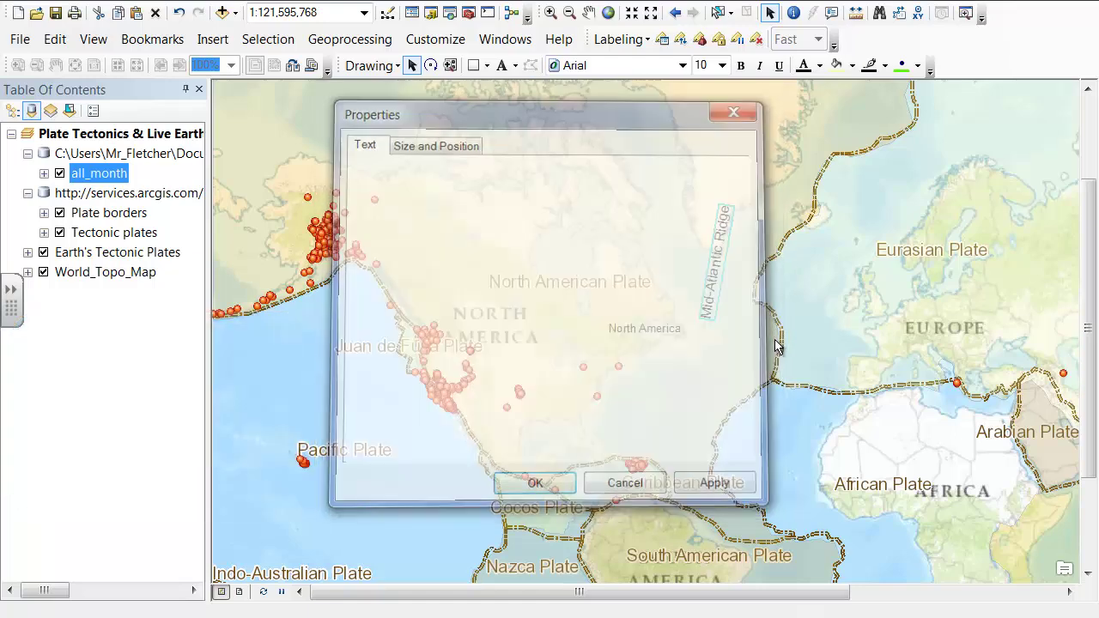
left_click_drag(709, 275, 742, 289)
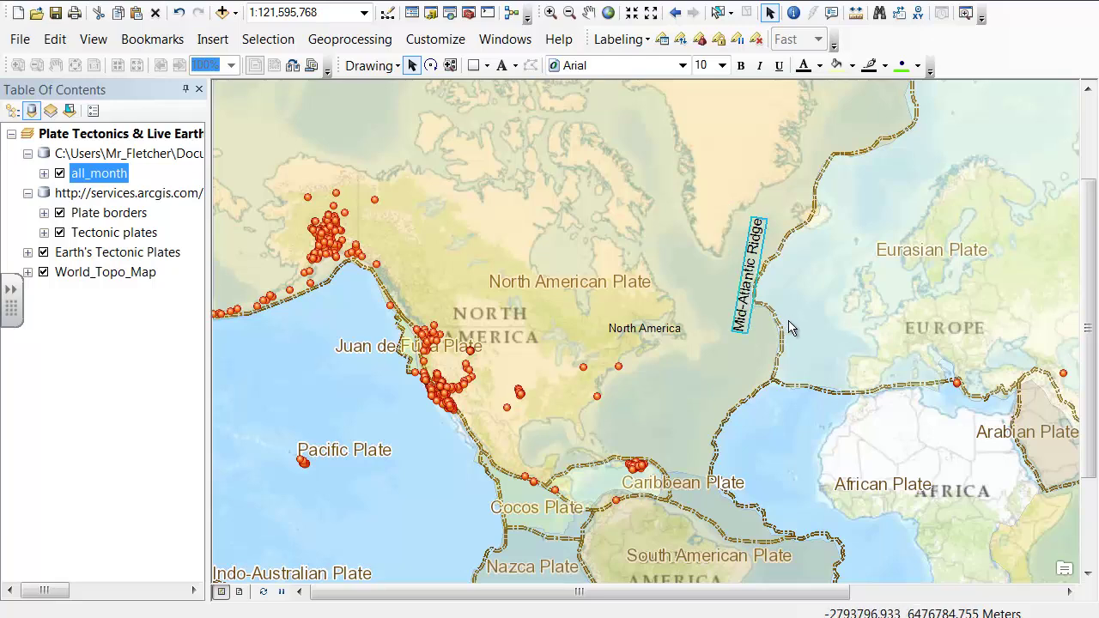
left_click(977, 495)
Add the text "Tectonic plates are spreading apart" below the Mid-Atlantic Ridge label in the Atlantic.
left_click(503, 68)
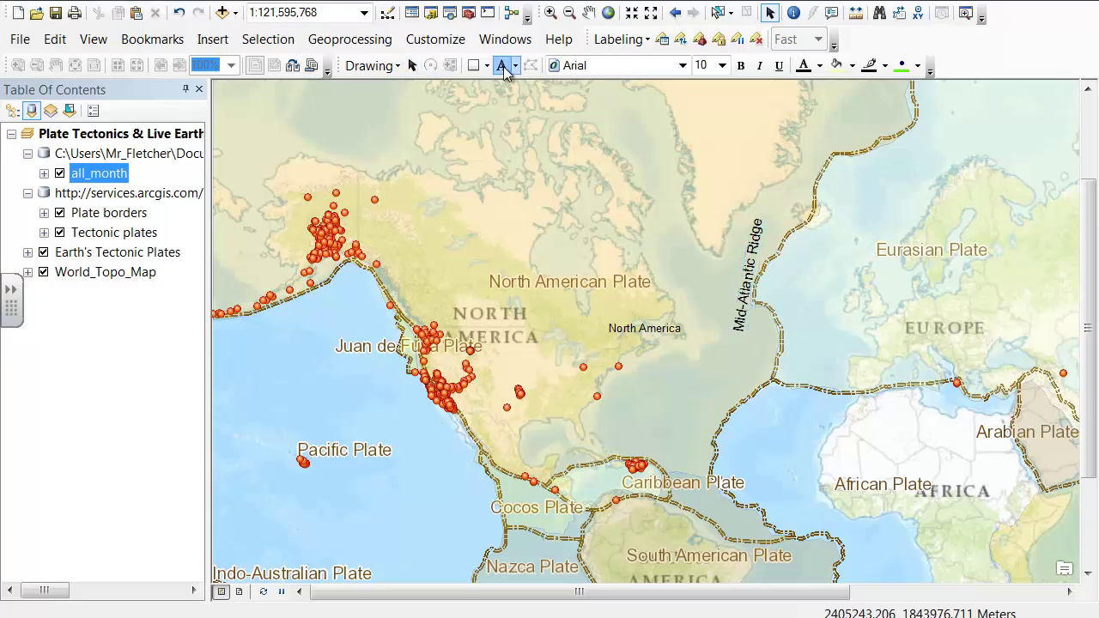
left_click(715, 367)
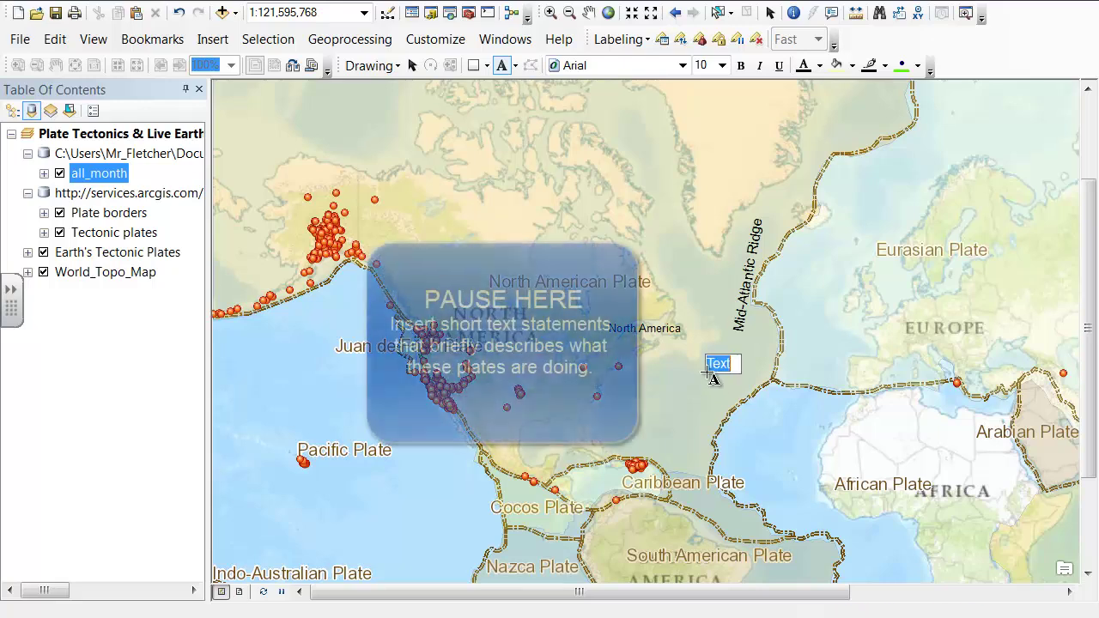
type("Te")
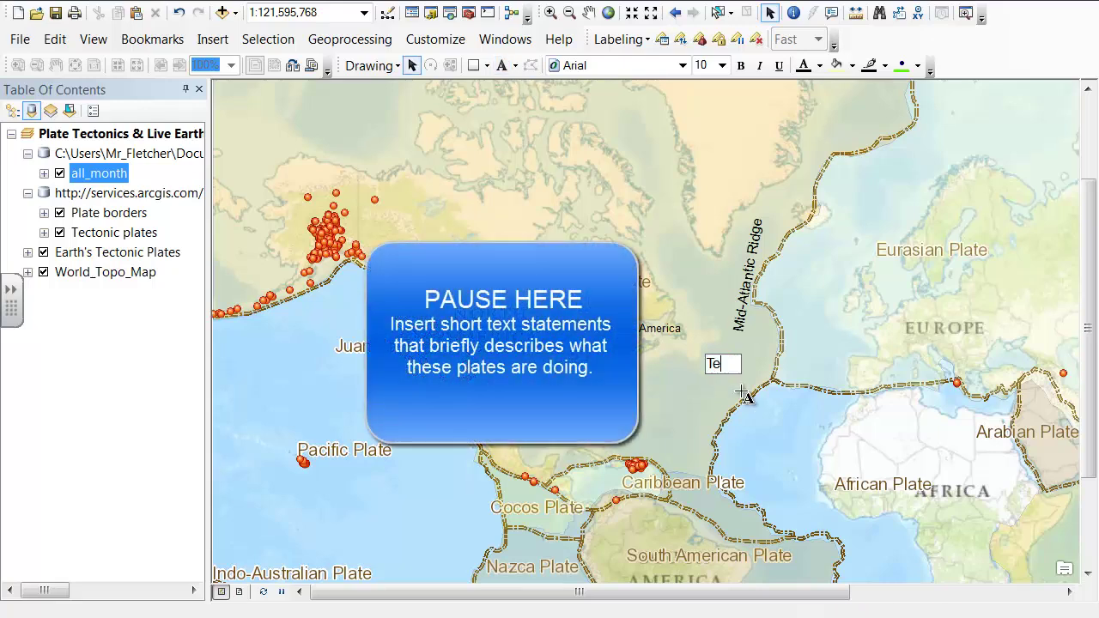
type("ctonic plates are")
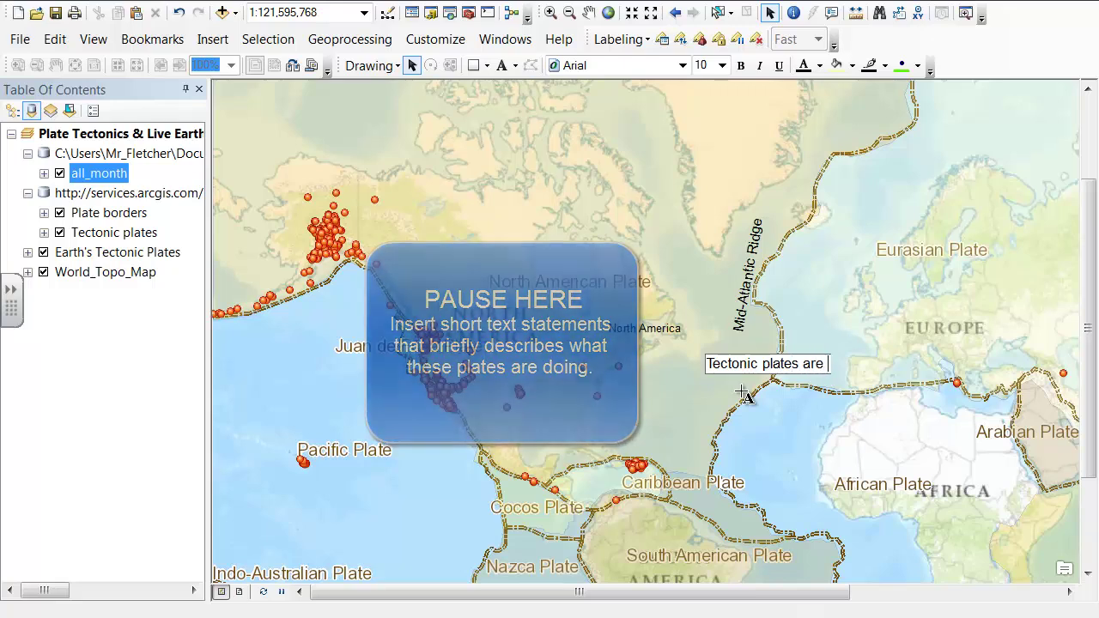
type(" spre")
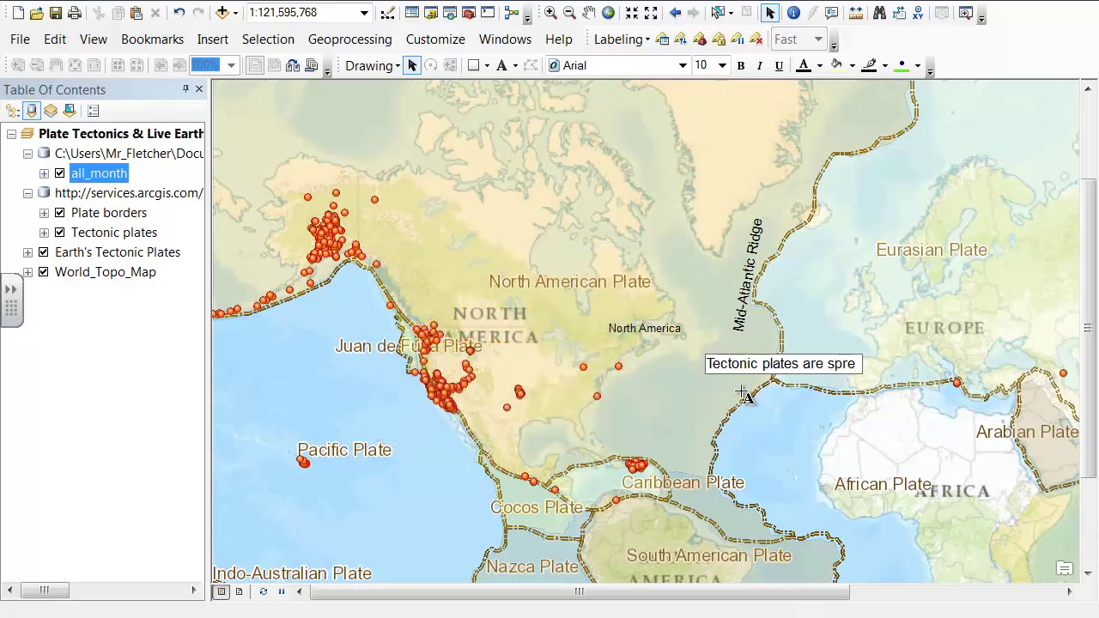
type("ading")
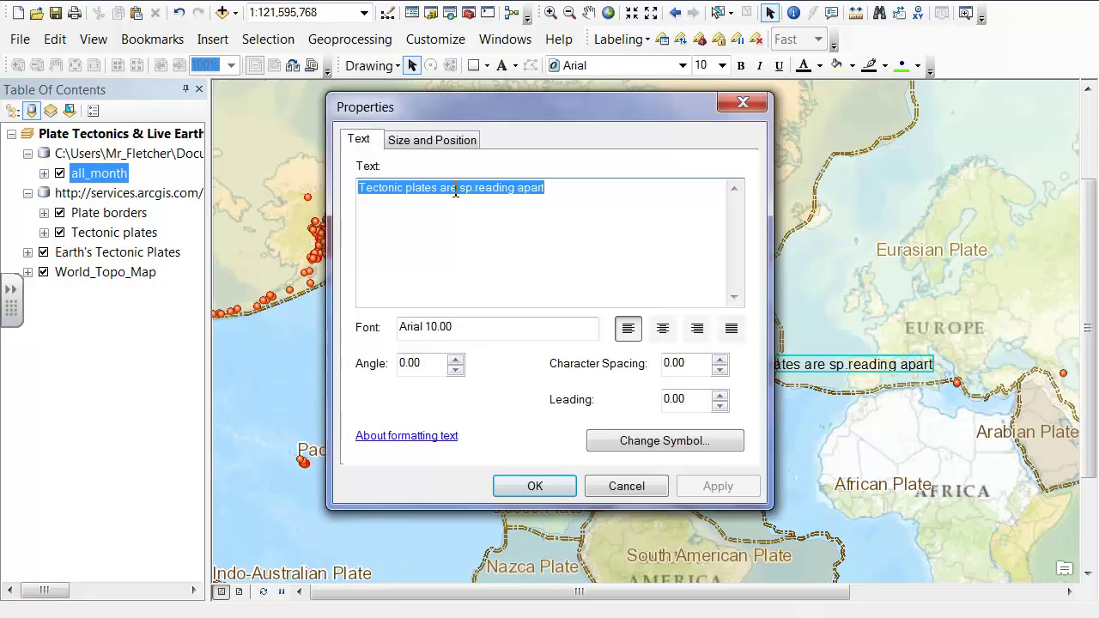
Correct the spreading label's text to "Tectonic plates are spreading apart" and break it onto two lines after "are".
left_click(472, 188)
key("BackSpace")
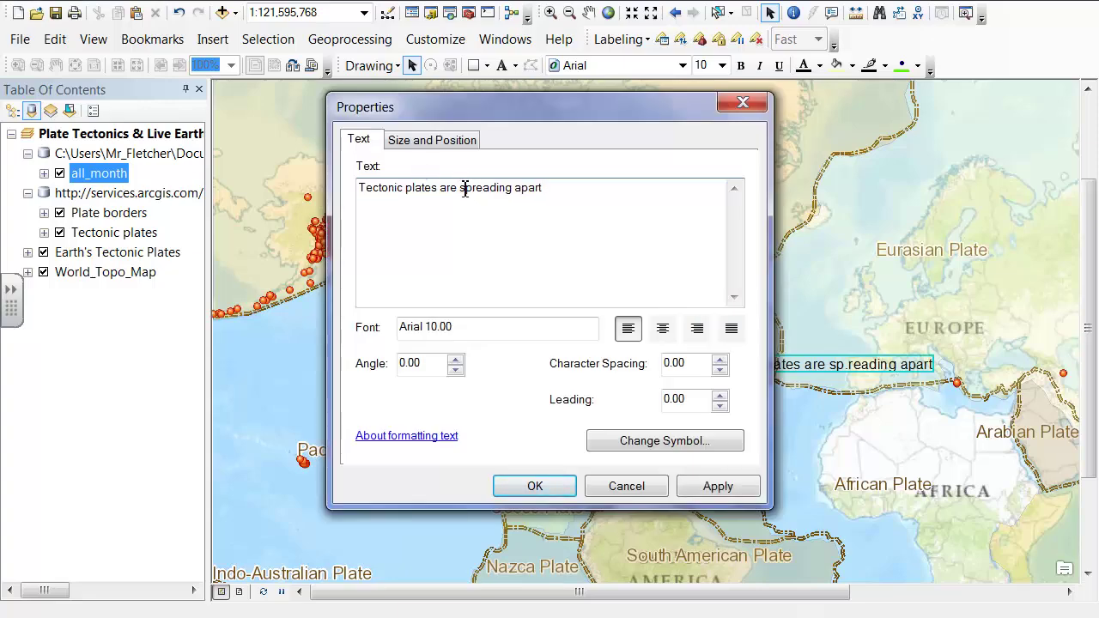
key("Return")
Apply a Halo mask to the "Tectonic plates are spreading apart" label and move it slightly south in the Atlantic.
left_click(668, 441)
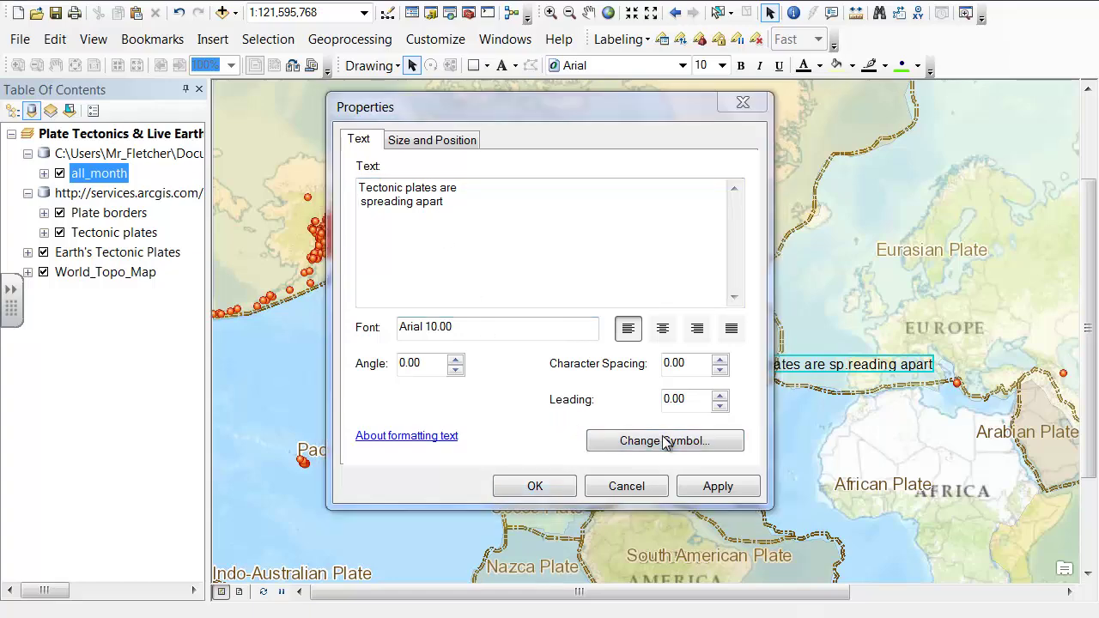
left_click(550, 344)
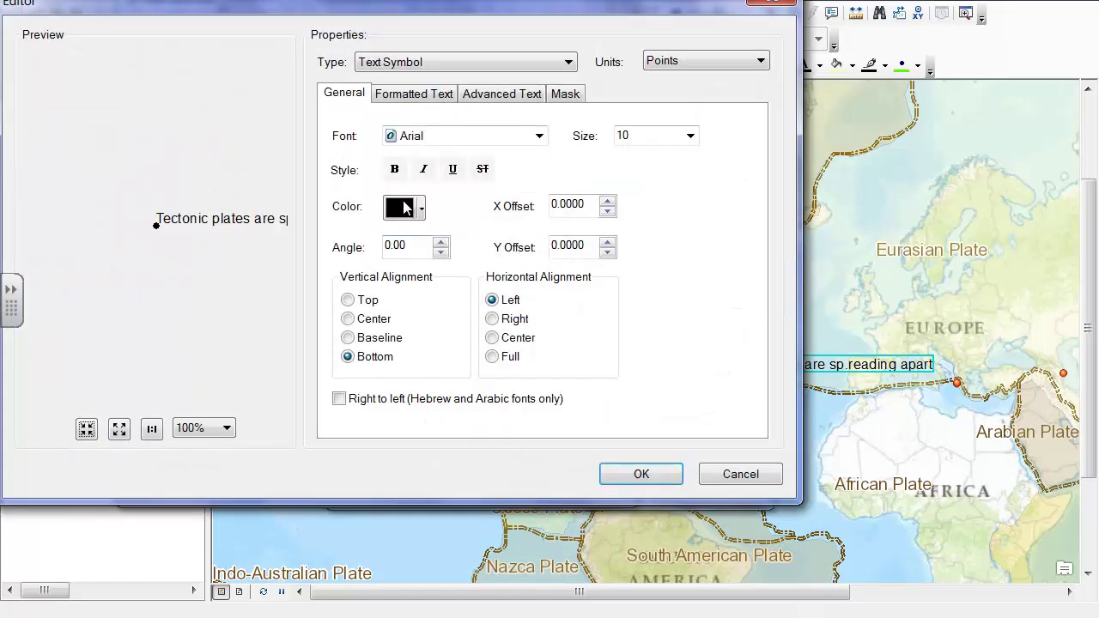
left_click(566, 94)
left_click(374, 190)
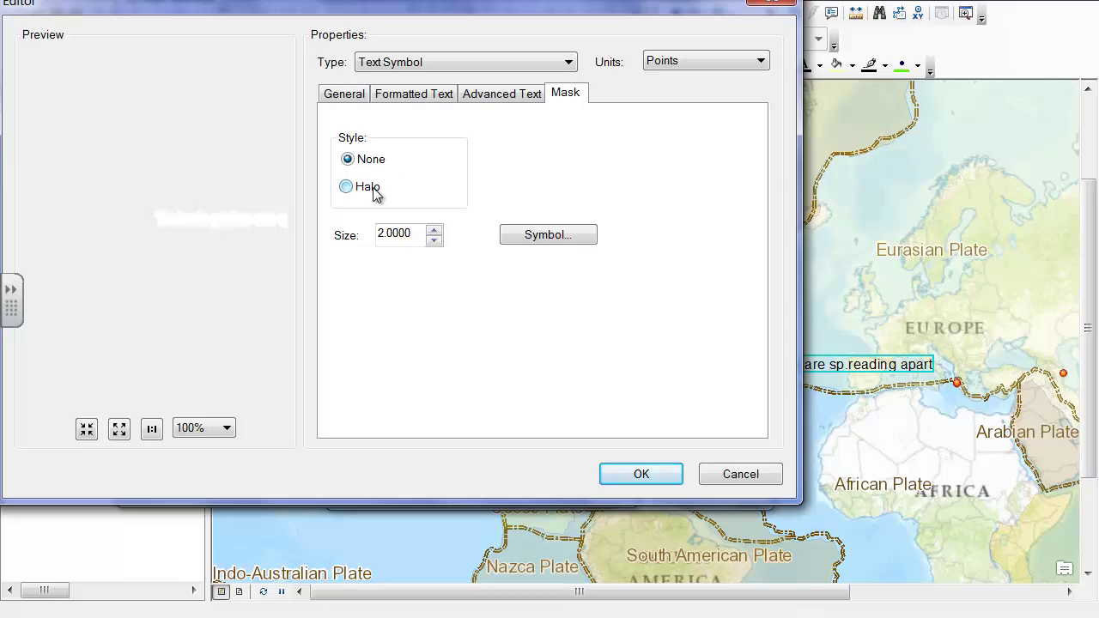
left_click(626, 475)
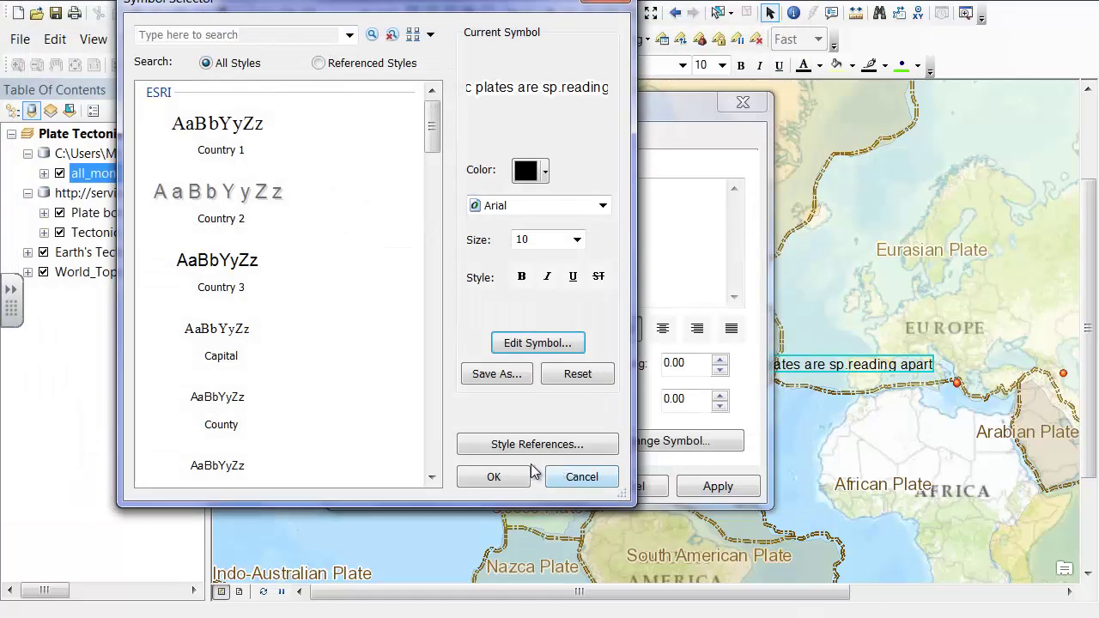
left_click(486, 477)
left_click(541, 487)
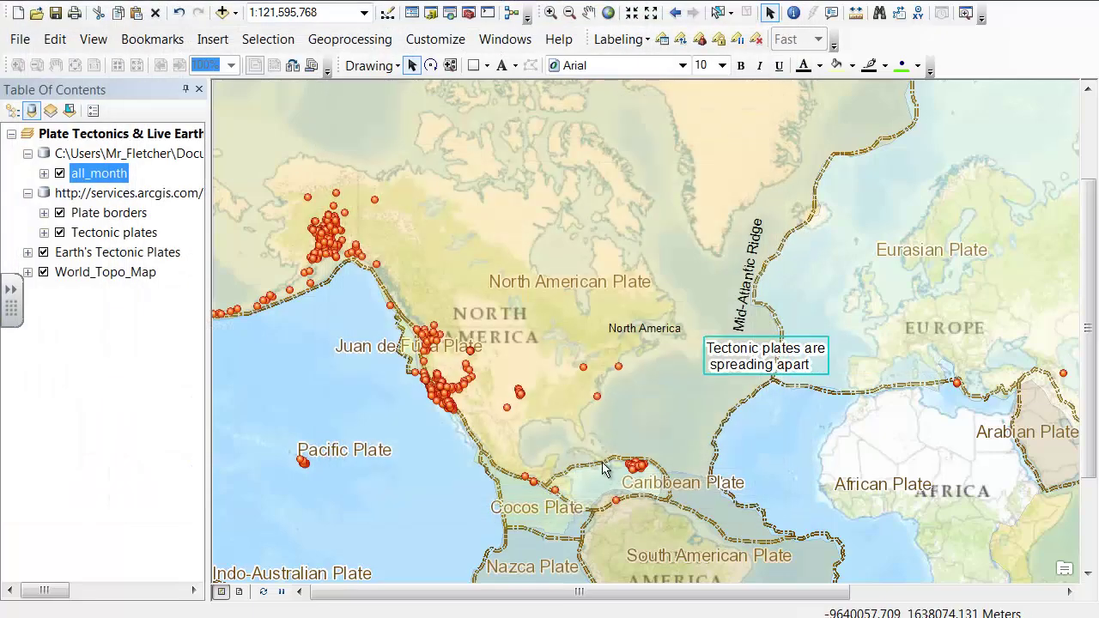
left_click_drag(753, 355, 737, 392)
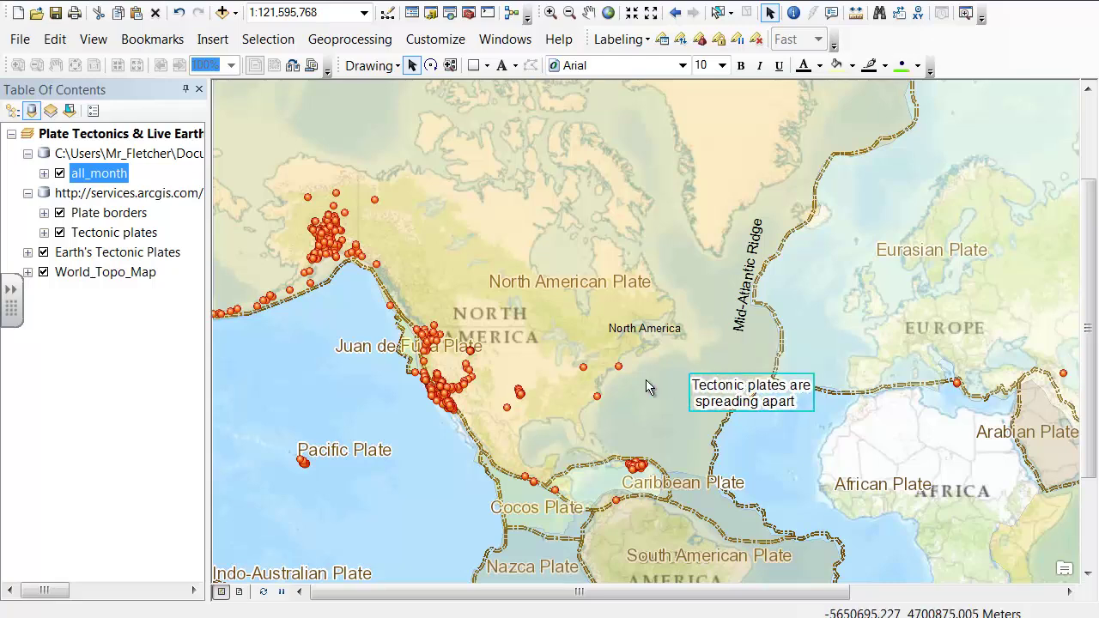
Add the text "Tectonic plates are colliding" at the plate boundary off the west coast of North America.
left_click(501, 66)
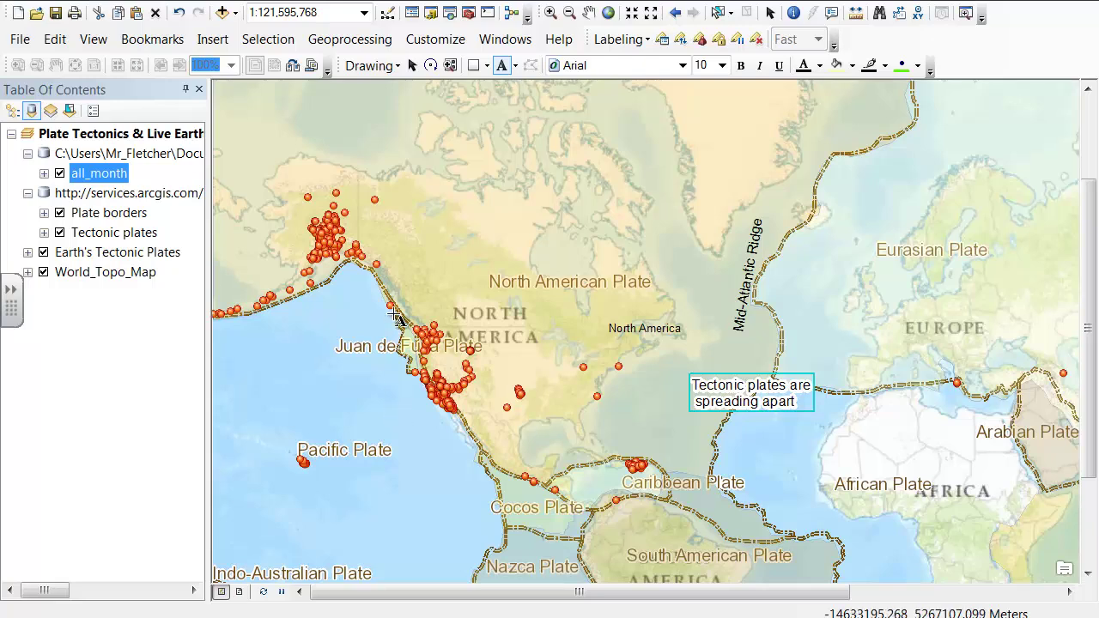
left_click(400, 413)
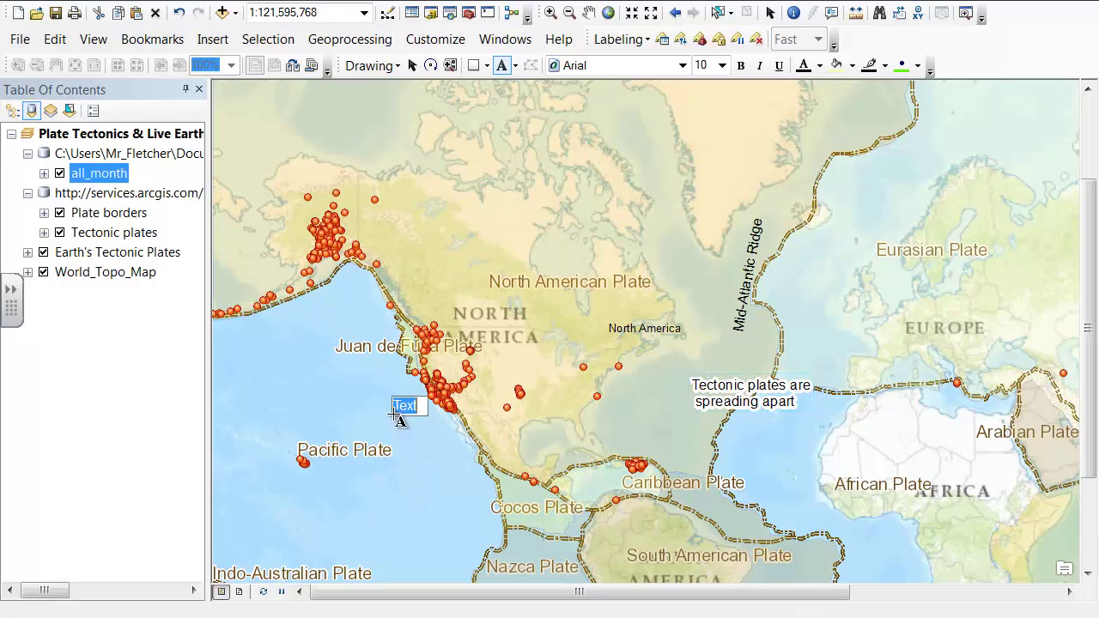
key("BackSpace")
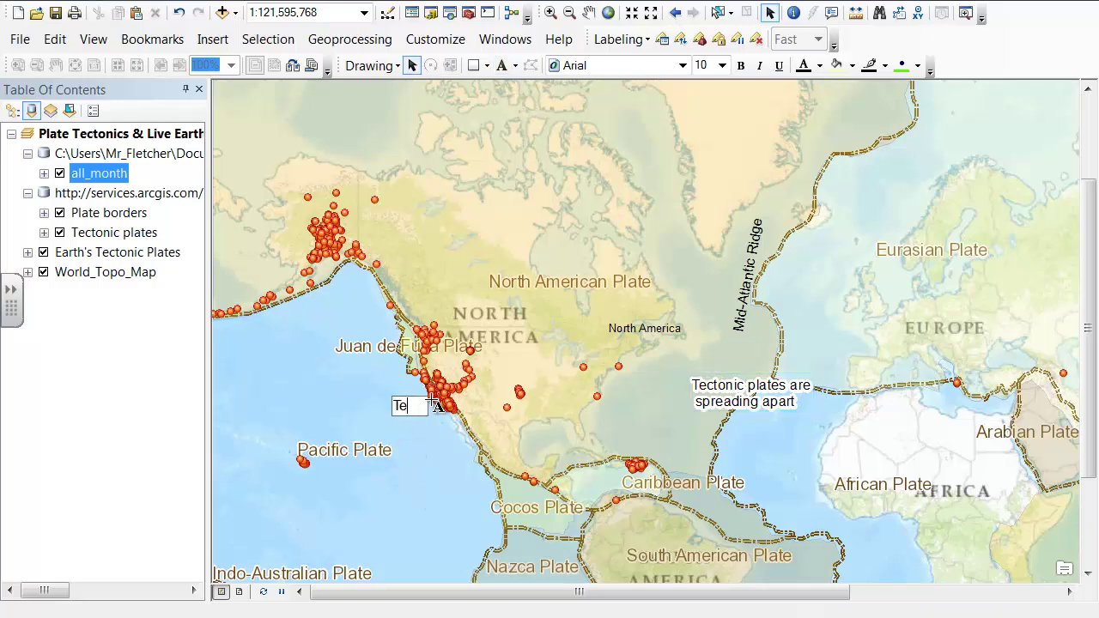
type("Tectonic Pl")
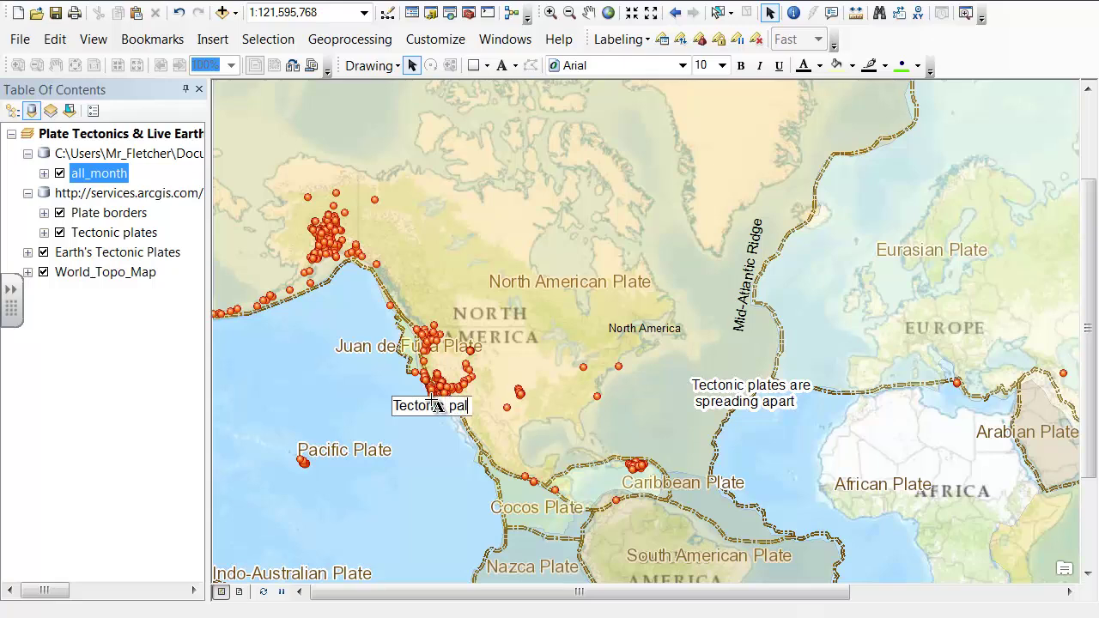
type("atesa")
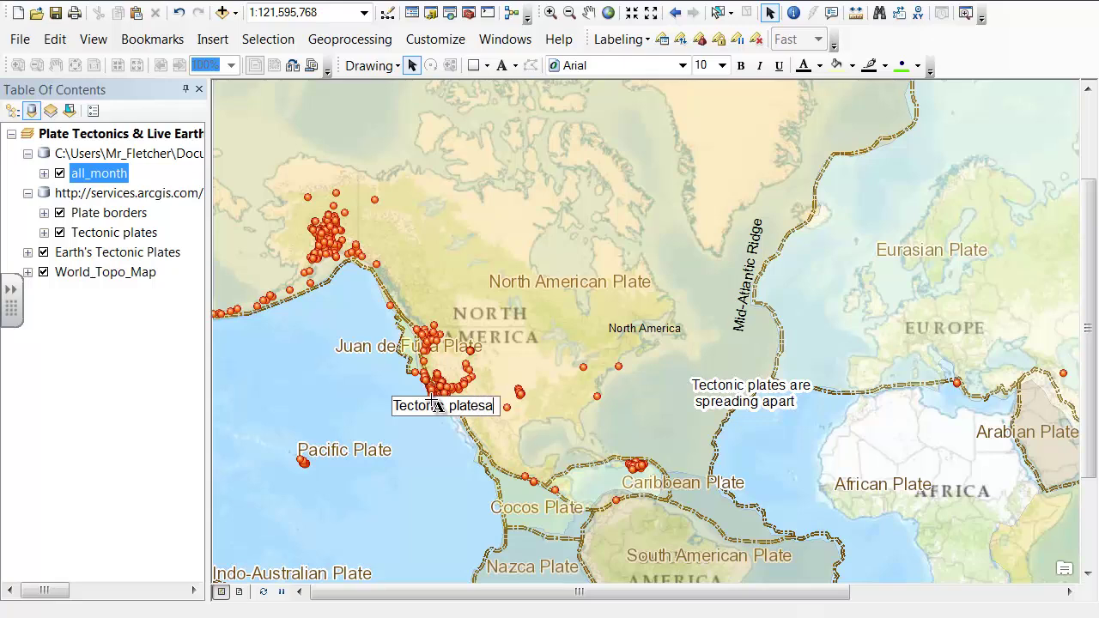
type("re colliding")
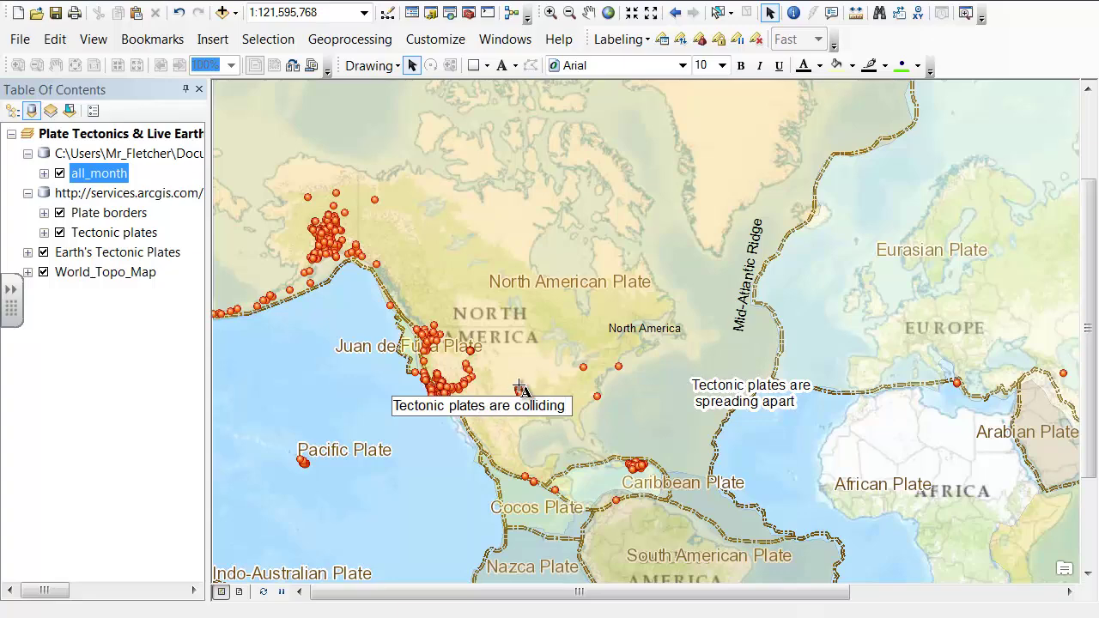
key("Return")
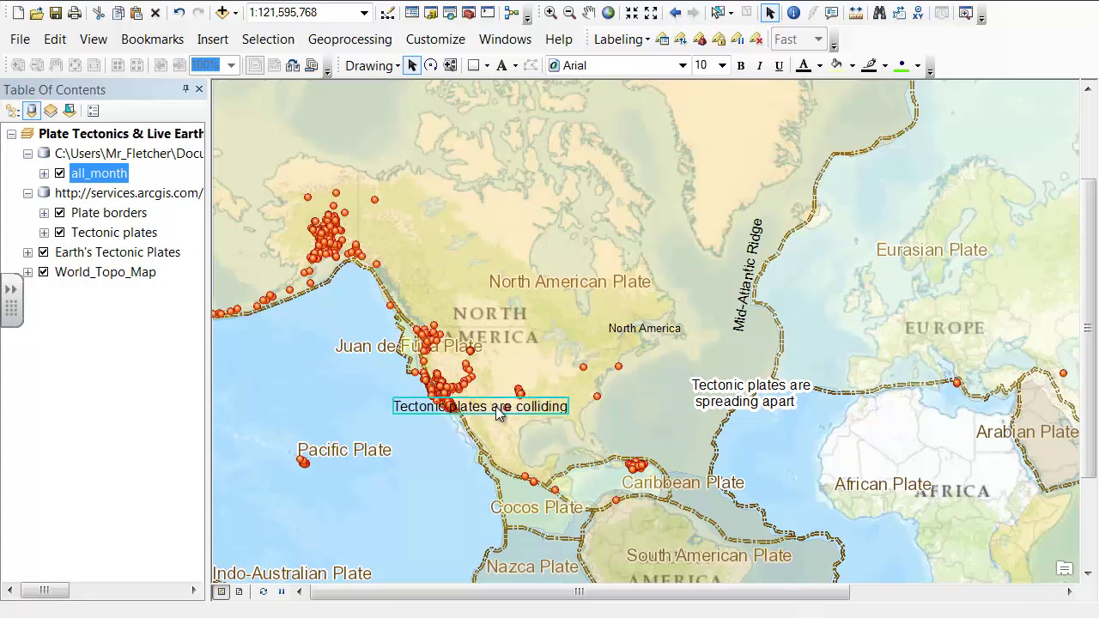
Break the "Tectonic plates are colliding" label onto two lines after "plates".
double_click(498, 408)
left_click(446, 189)
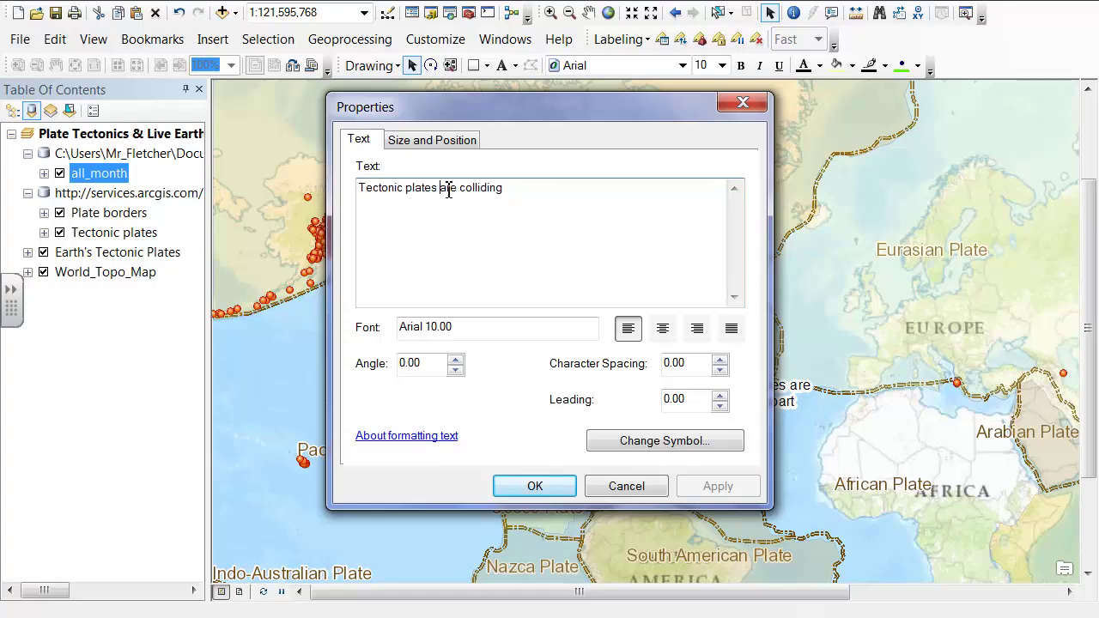
key("Return")
Apply a Halo mask to the colliding-plates label and move it over the Pacific just off the west coast of North America.
left_click(644, 452)
left_click(538, 342)
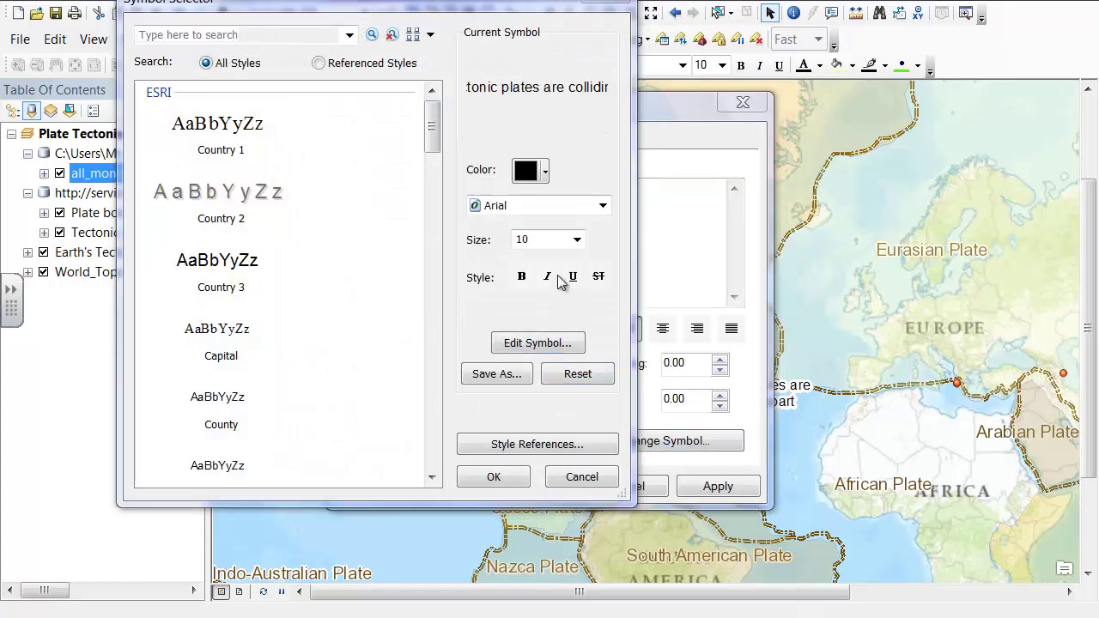
left_click(558, 99)
left_click(397, 191)
left_click(609, 473)
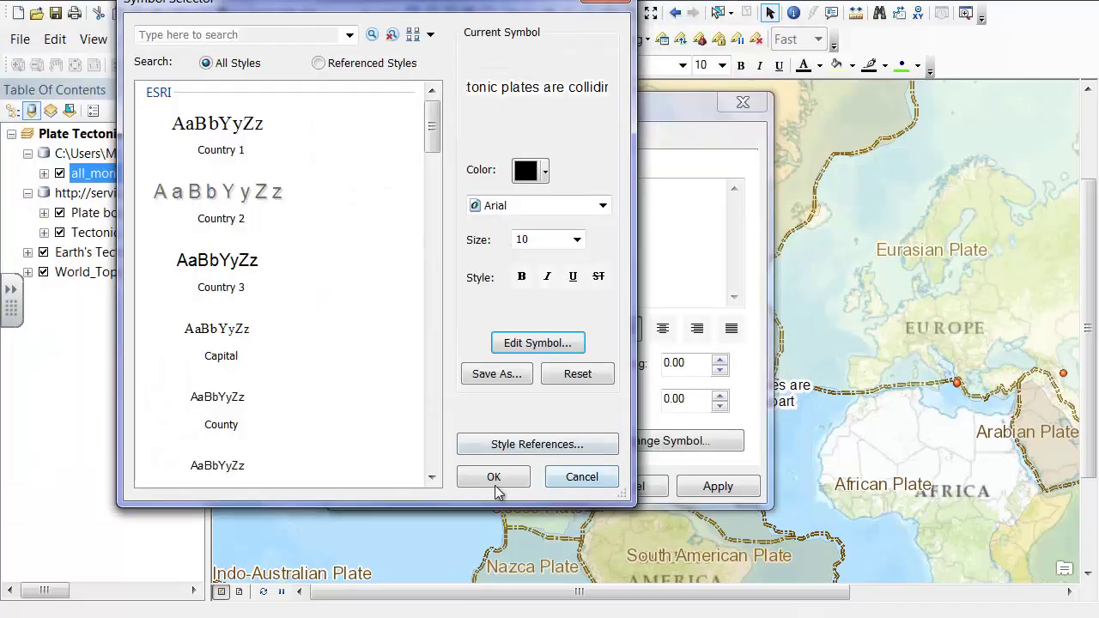
left_click(496, 485)
left_click(528, 486)
left_click_drag(456, 410, 425, 428)
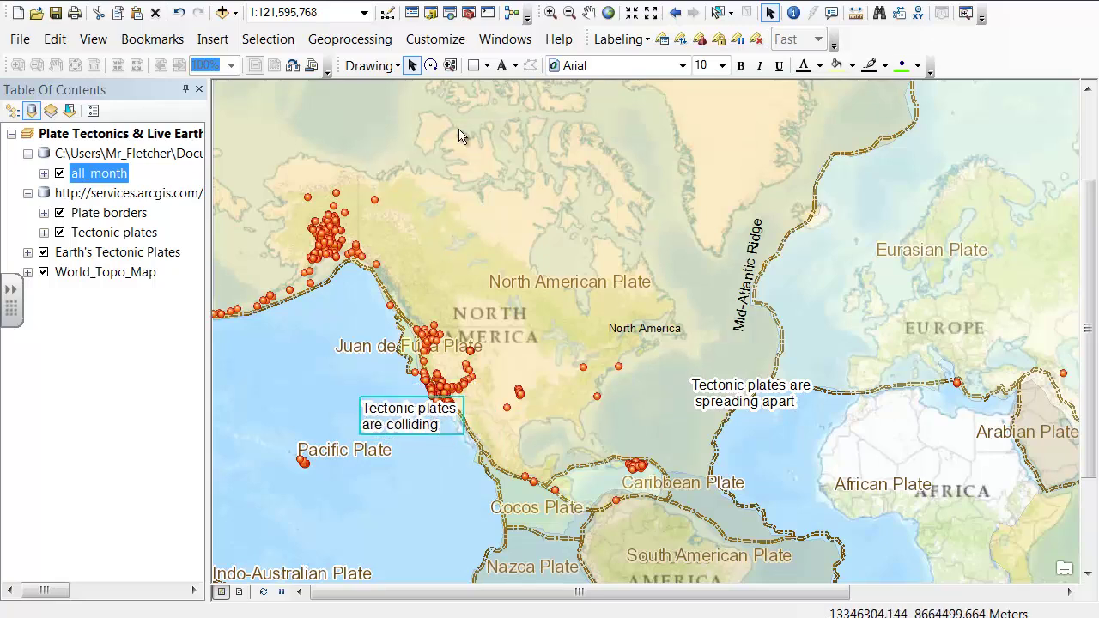
Add a callout reading "Cascadia Subduction Zone" pointing to the Juan de Fuca plate boundary, with its box over northwestern North America.
left_click(514, 66)
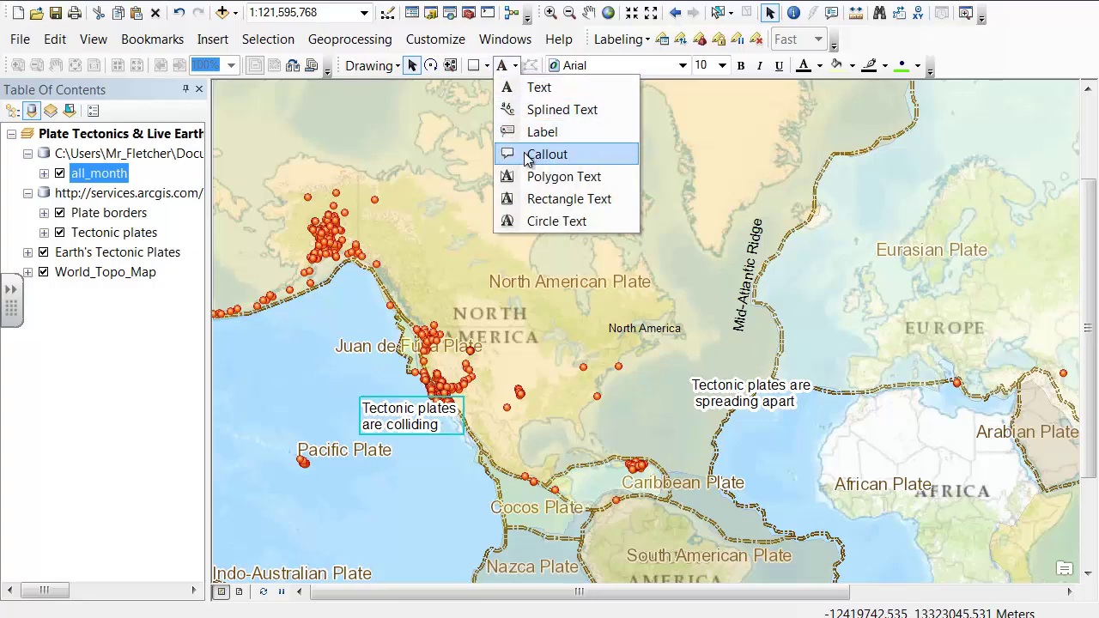
left_click(528, 155)
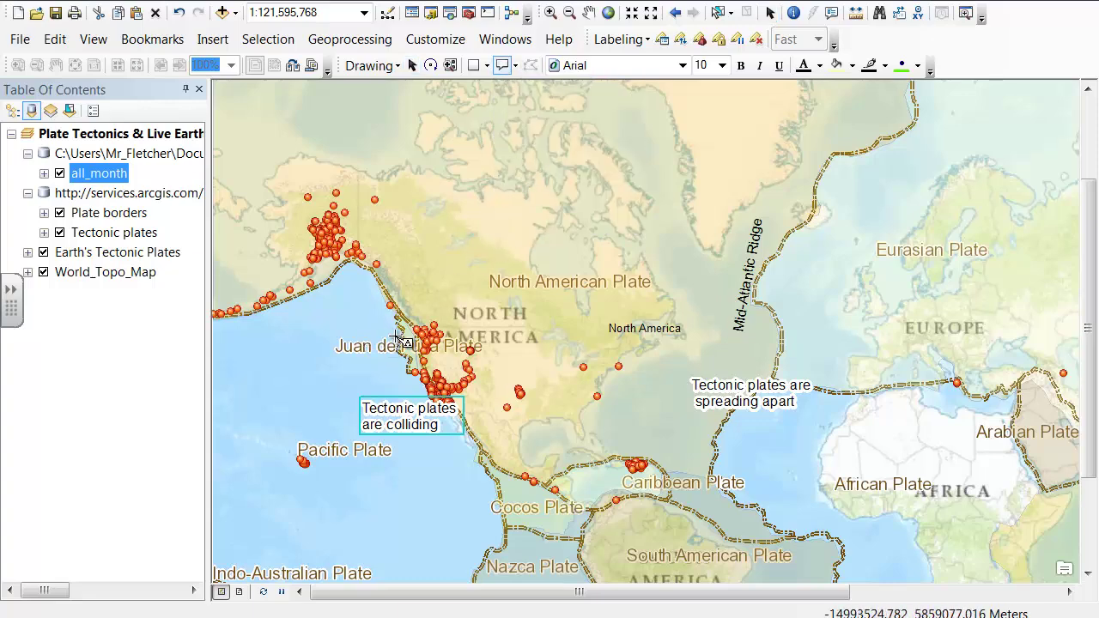
left_click(453, 278)
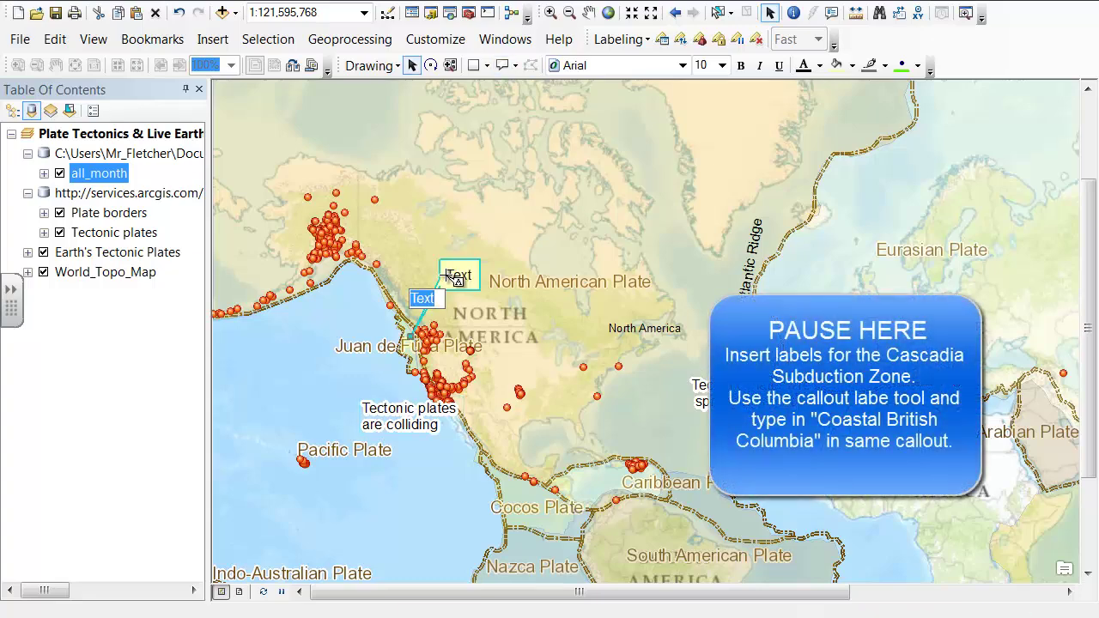
type("Cascadia")
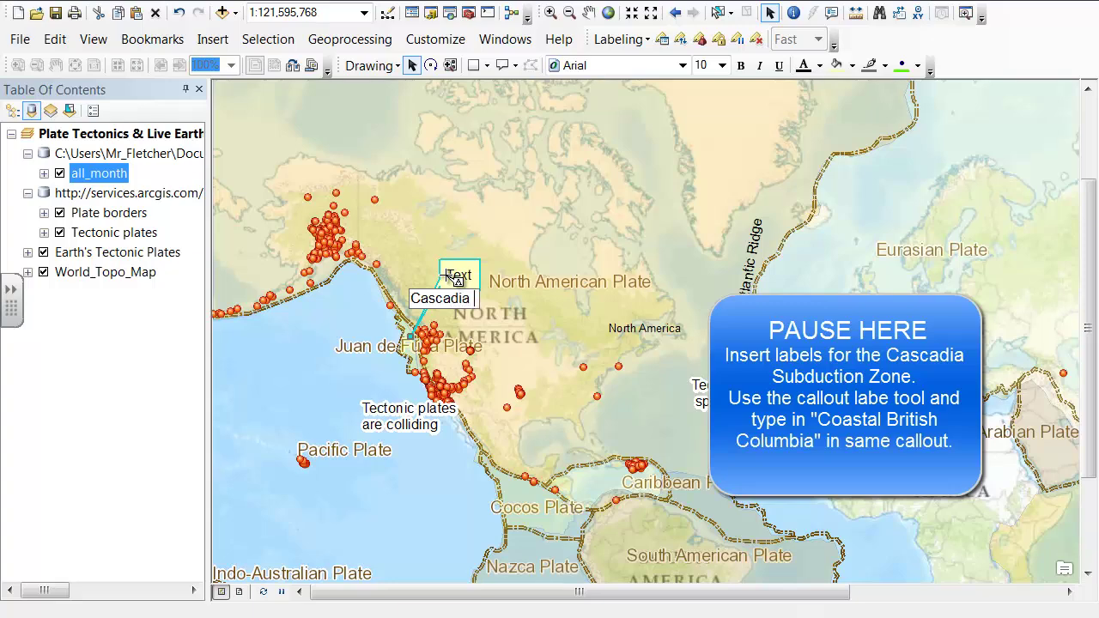
type("Subduction Zone")
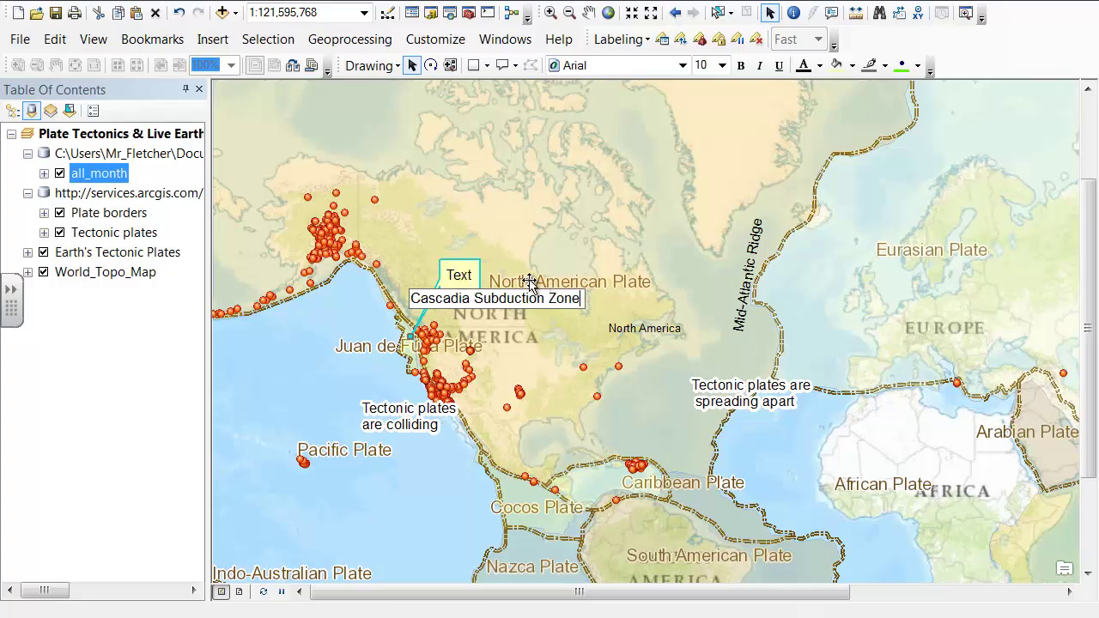
key("Return")
left_click_drag(530, 282, 508, 266)
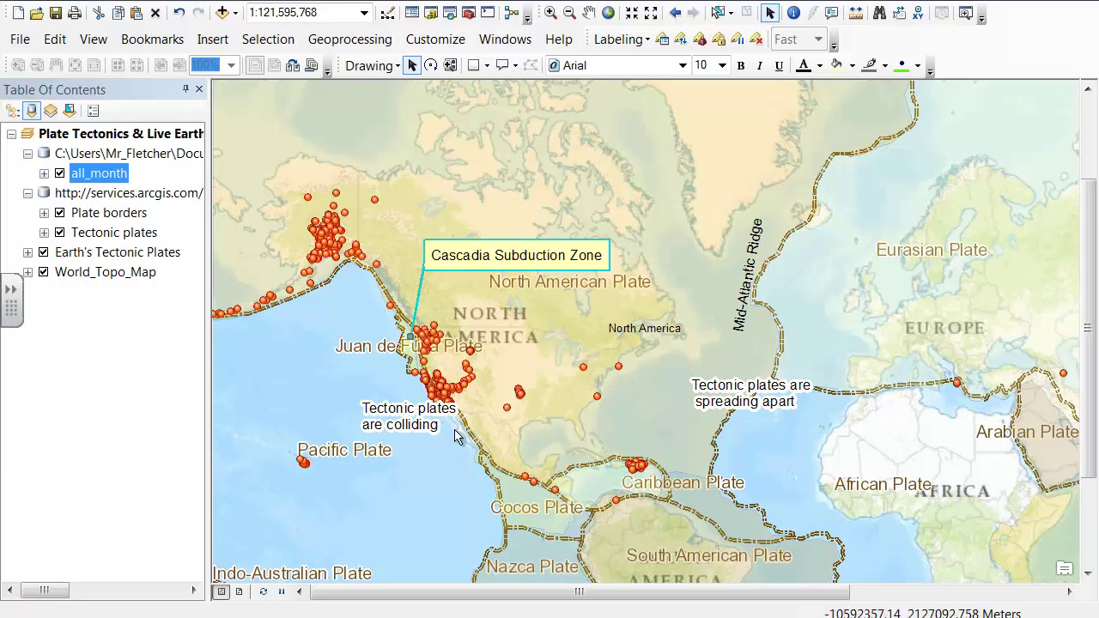
Add a callout reading "Iceland" pointing to the island, and move its box west over southern Greenland.
left_click(503, 67)
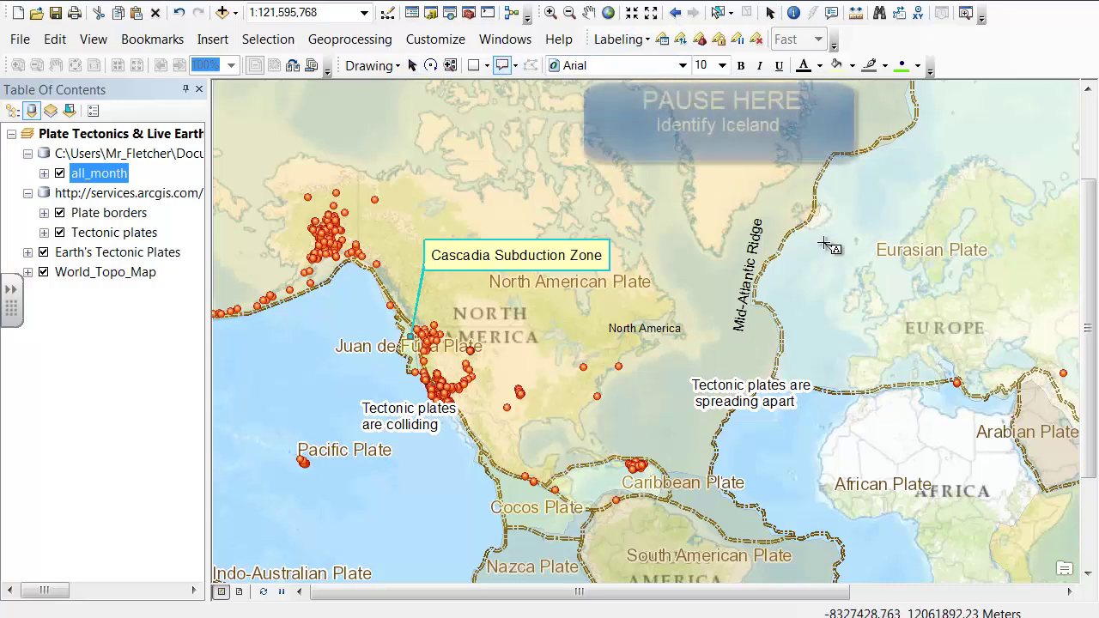
left_click(760, 195)
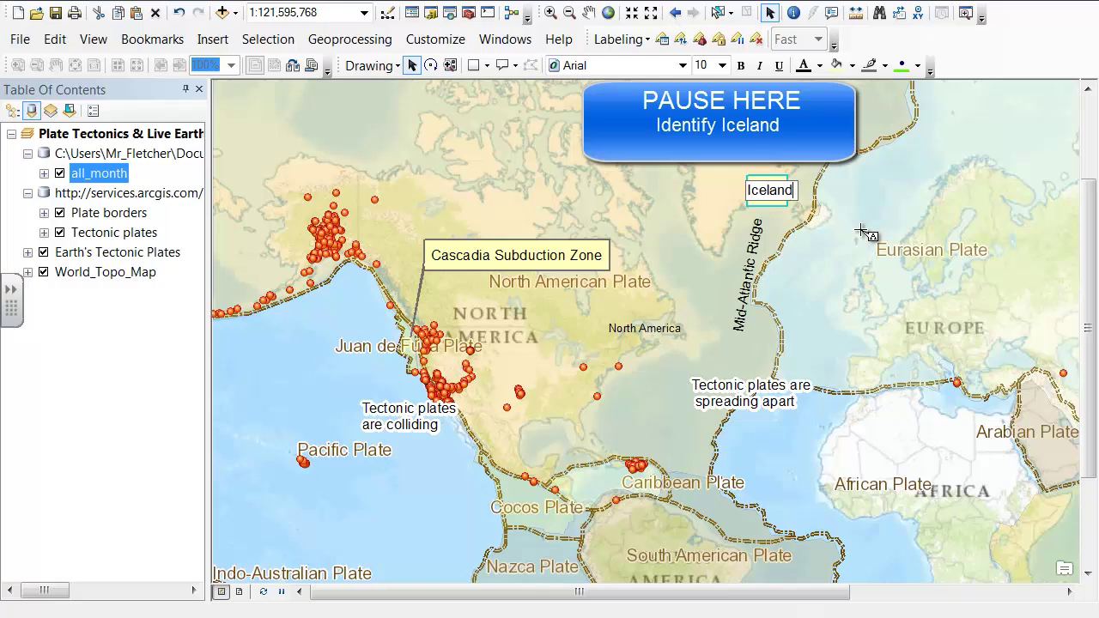
key("Return")
left_click_drag(776, 190, 701, 186)
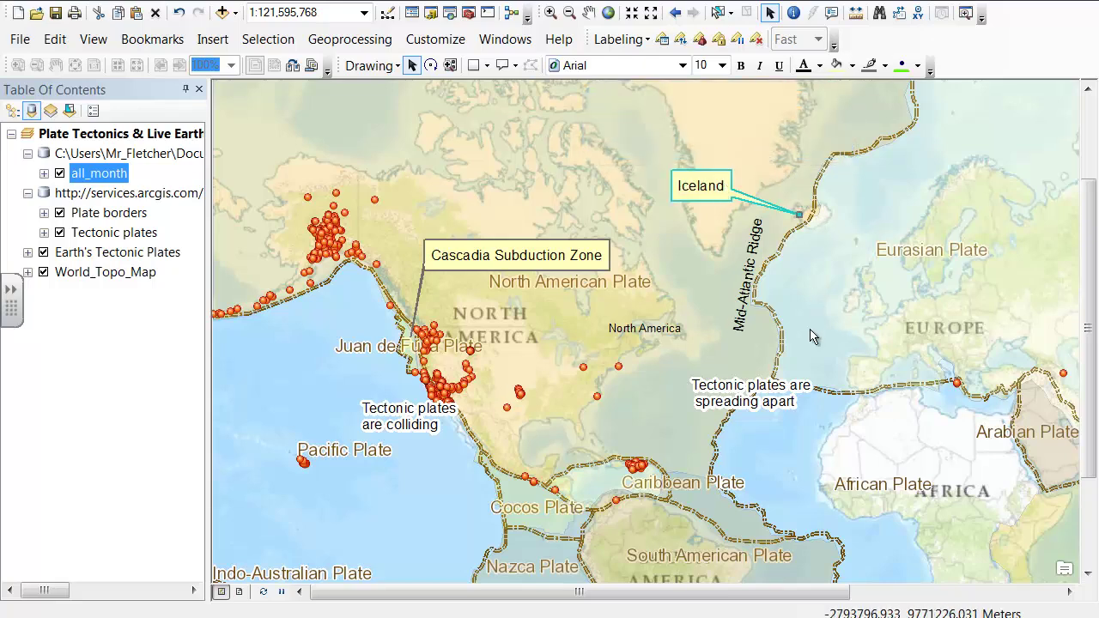
left_click(917, 159)
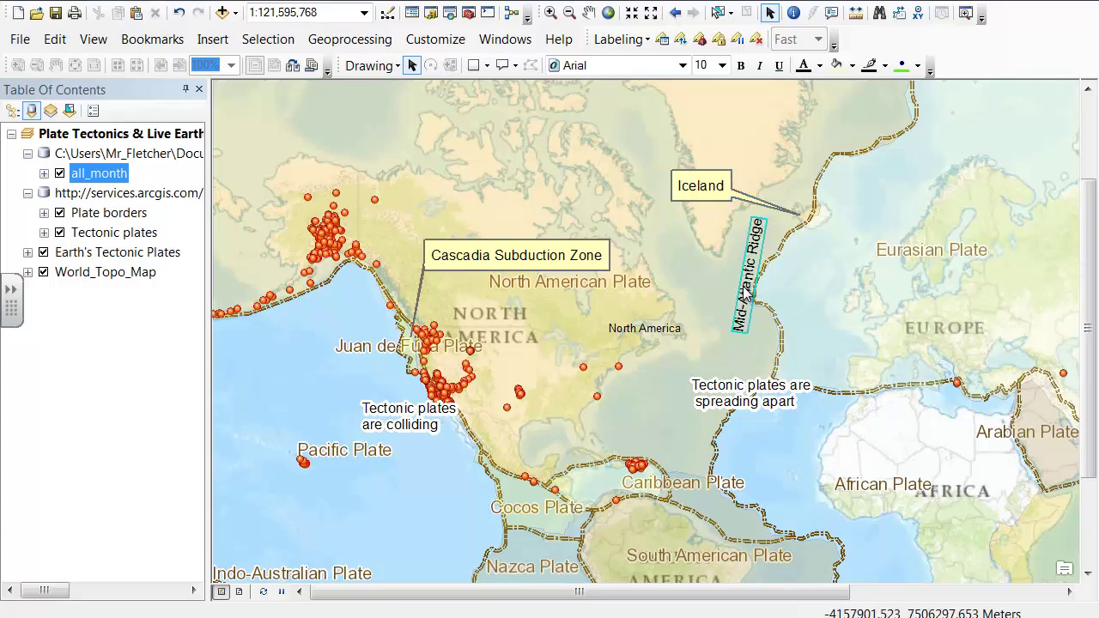
Apply a Halo mask to the Mid-Atlantic Ridge label and move it slightly southwest, clear of the plate boundary.
double_click(746, 294)
left_click(683, 441)
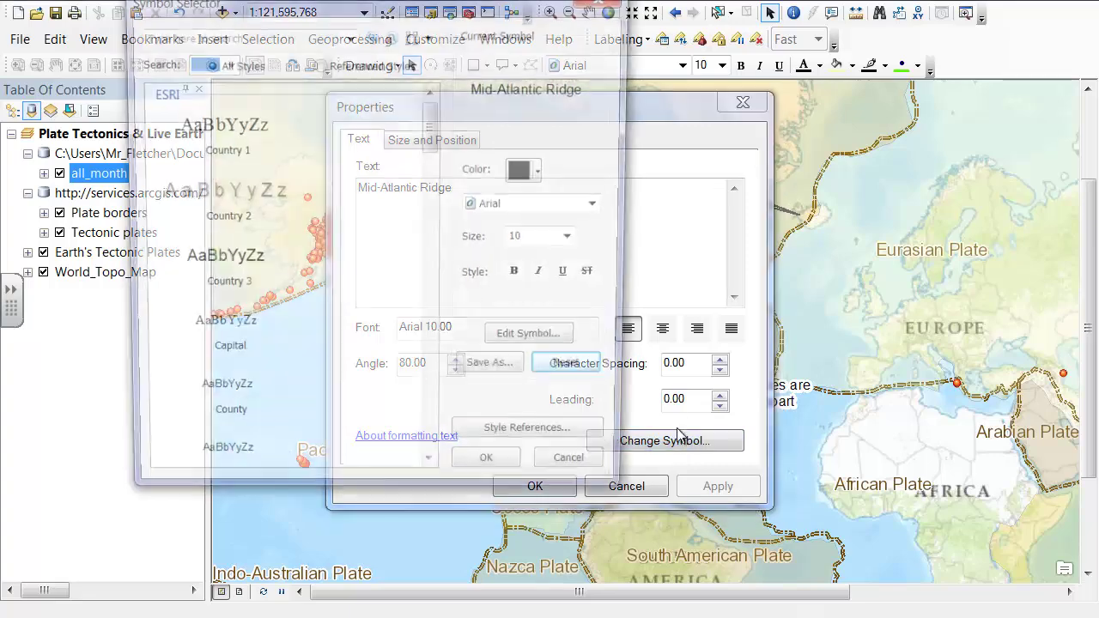
left_click(510, 347)
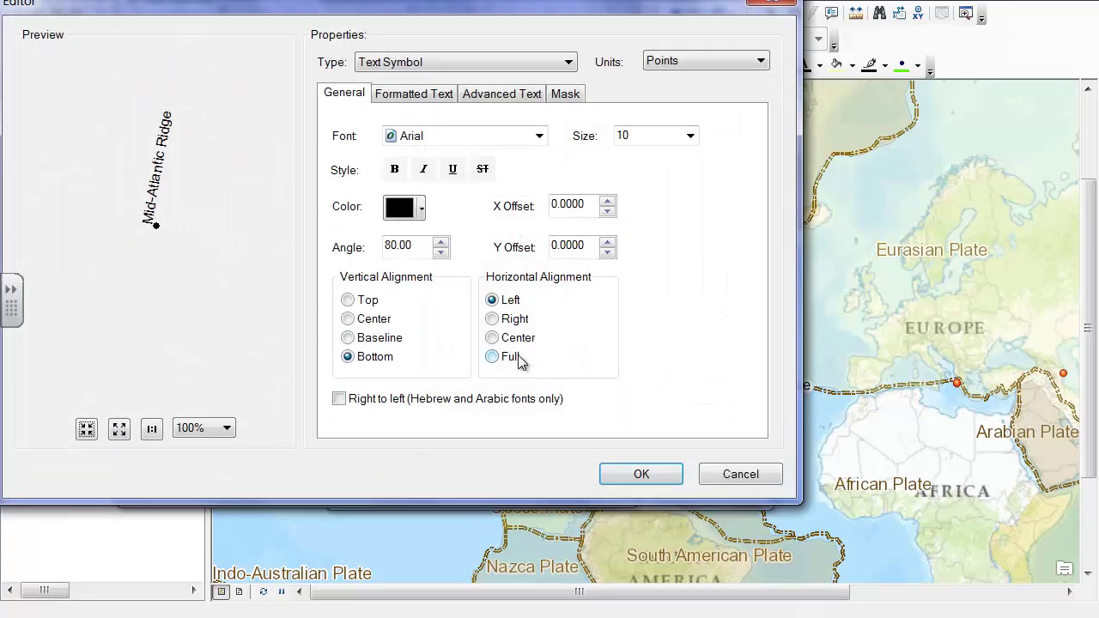
left_click(565, 95)
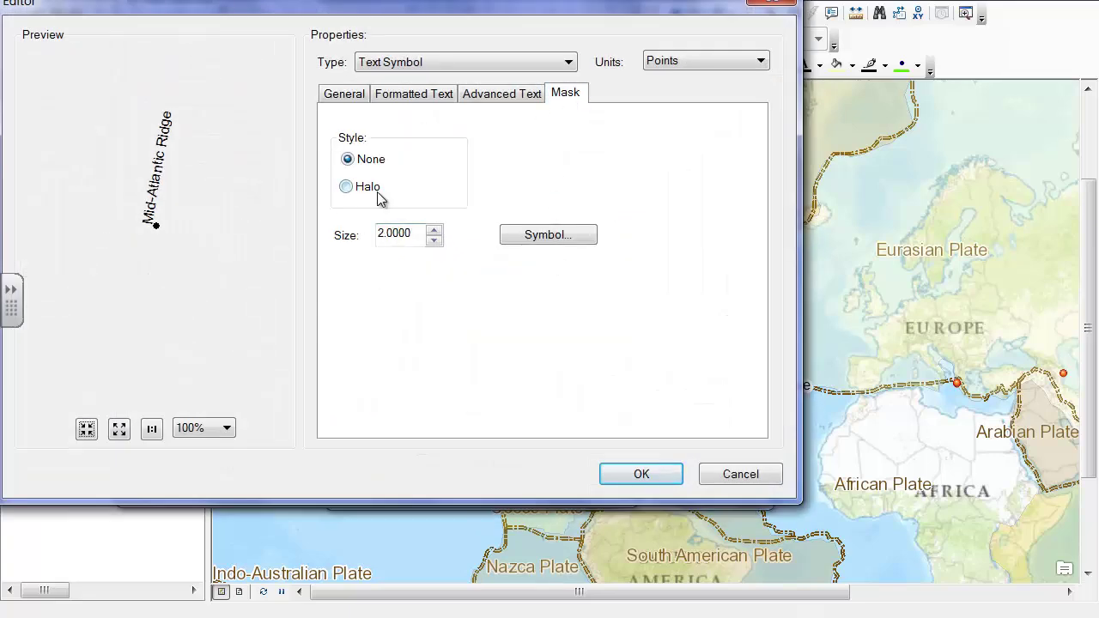
left_click(642, 474)
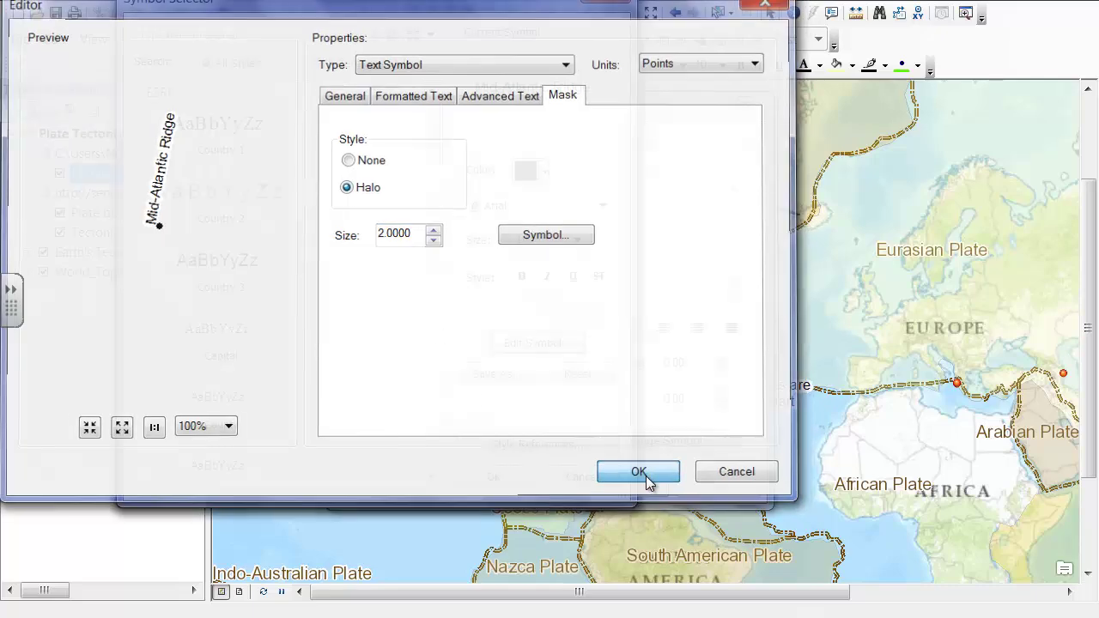
left_click(483, 476)
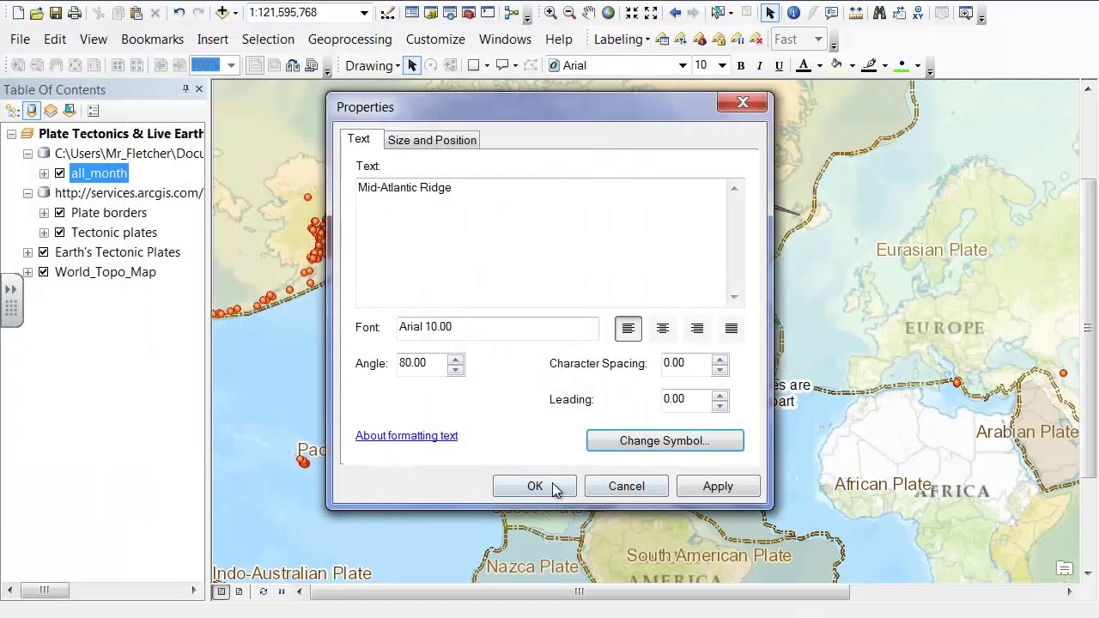
left_click(558, 488)
left_click_drag(757, 288, 745, 306)
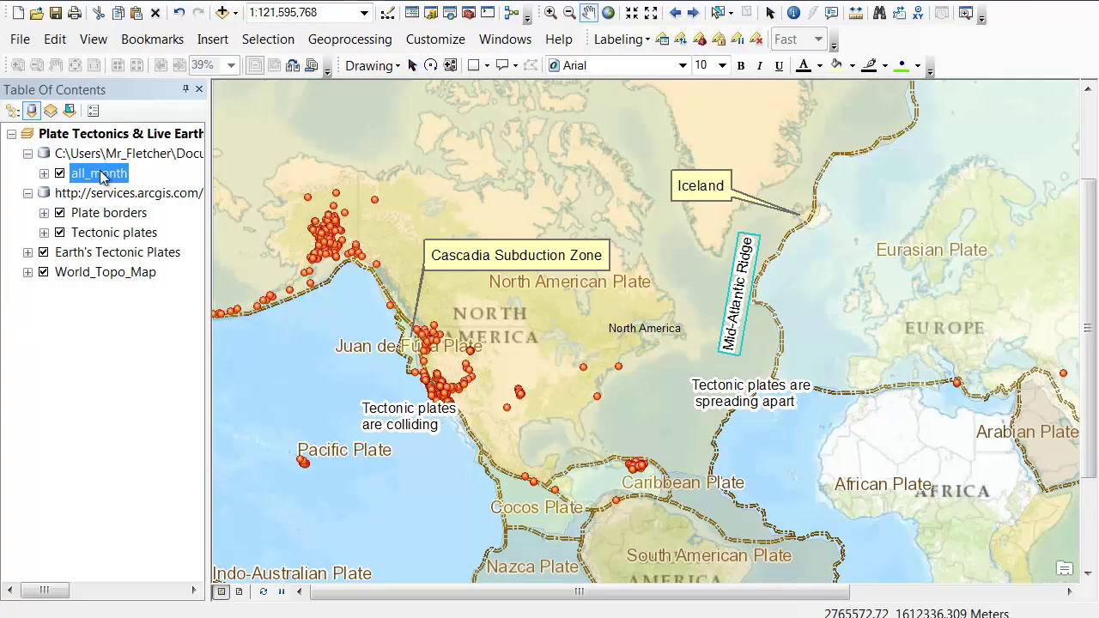
Rename the all_month layer as Earthquakes.
right_click(102, 176)
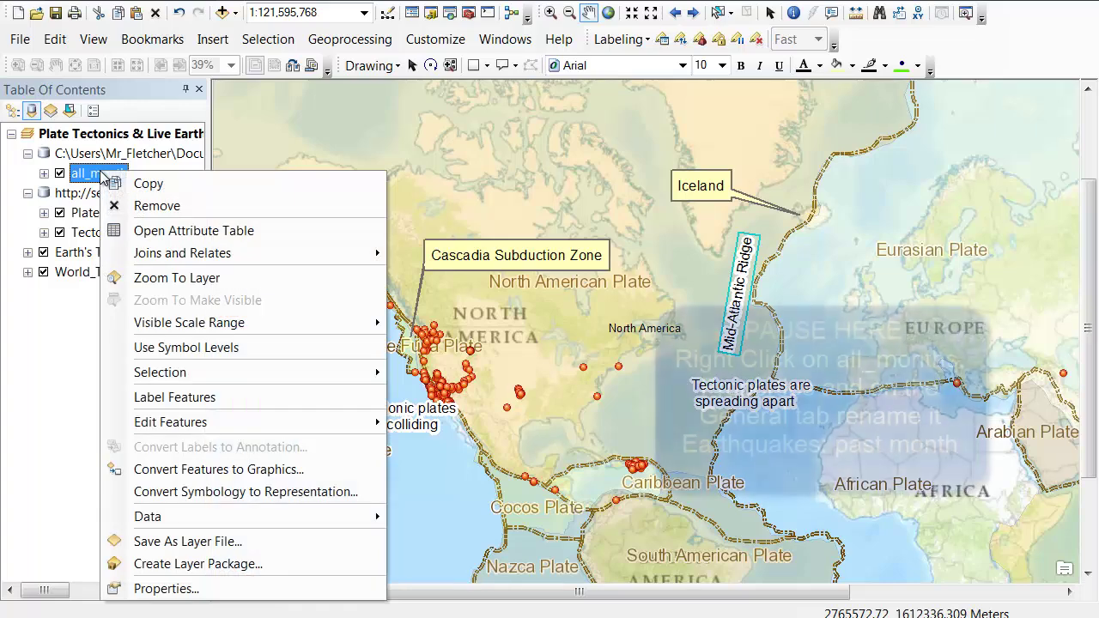
left_click(164, 589)
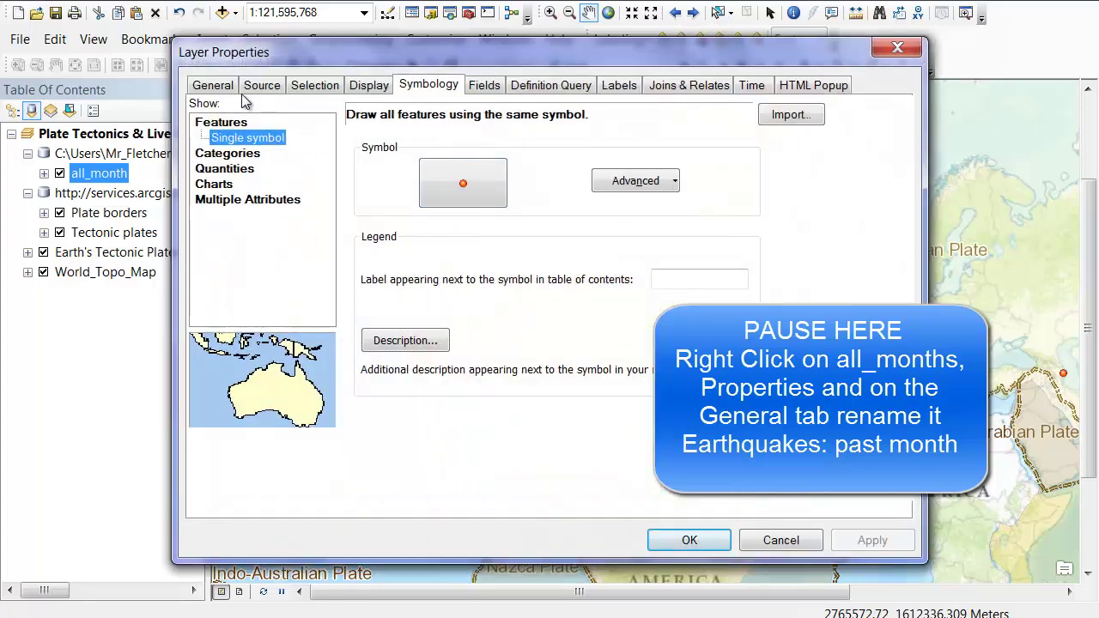
left_click(215, 86)
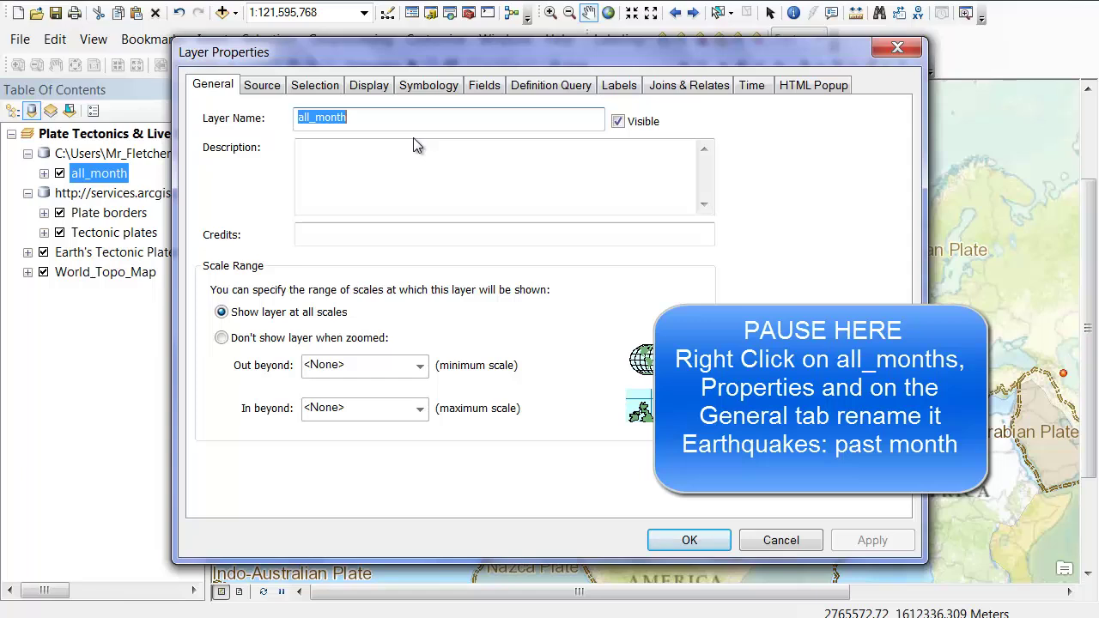
key("BackSpace")
type("Earthquake")
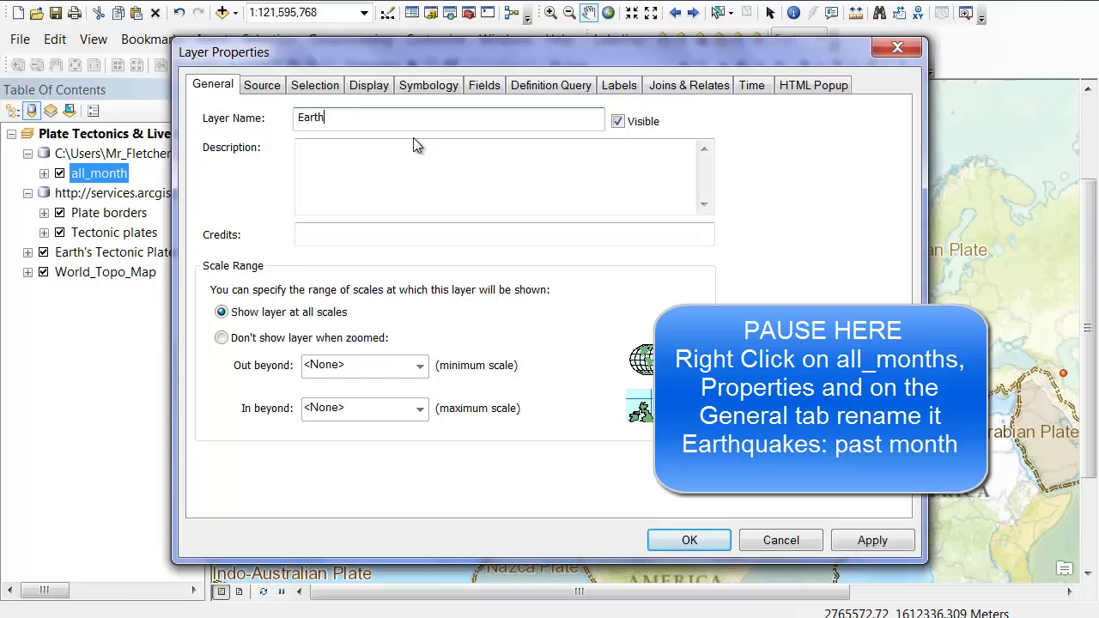
type("s")
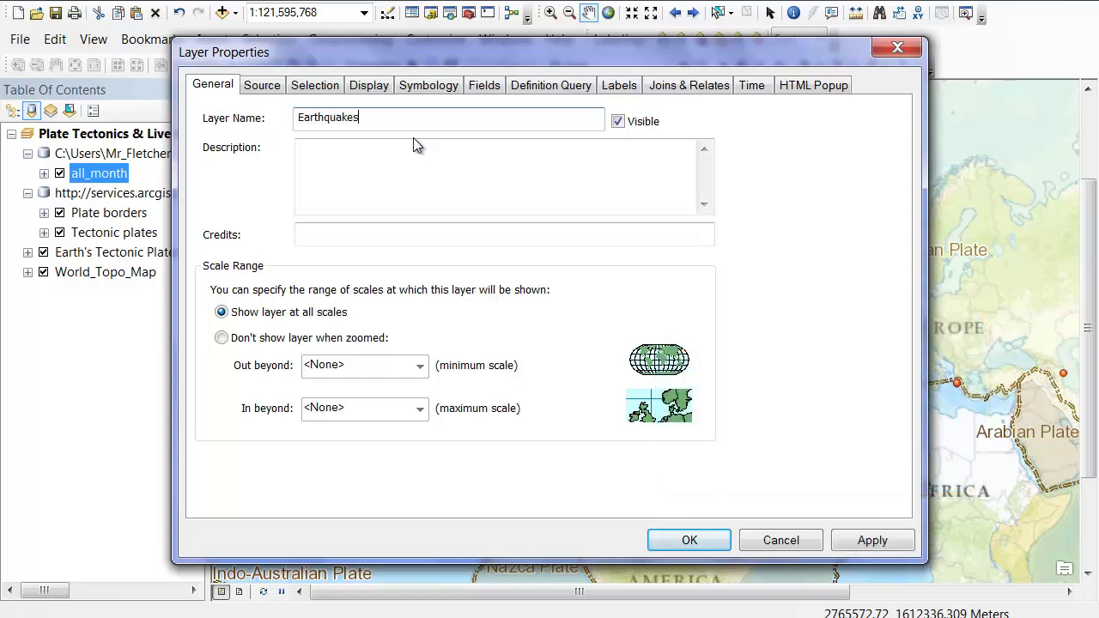
left_click(690, 540)
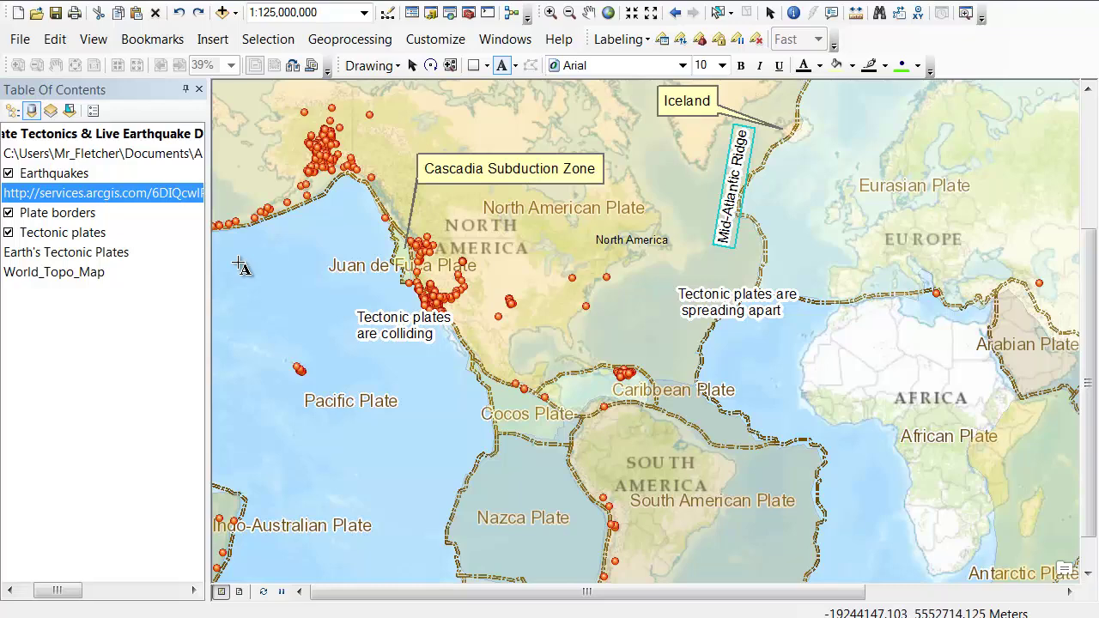
Add a text label reading "Pacific Ring of Fire" in the North Pacific south of Alaska, and move it slightly northwest.
left_click(253, 262)
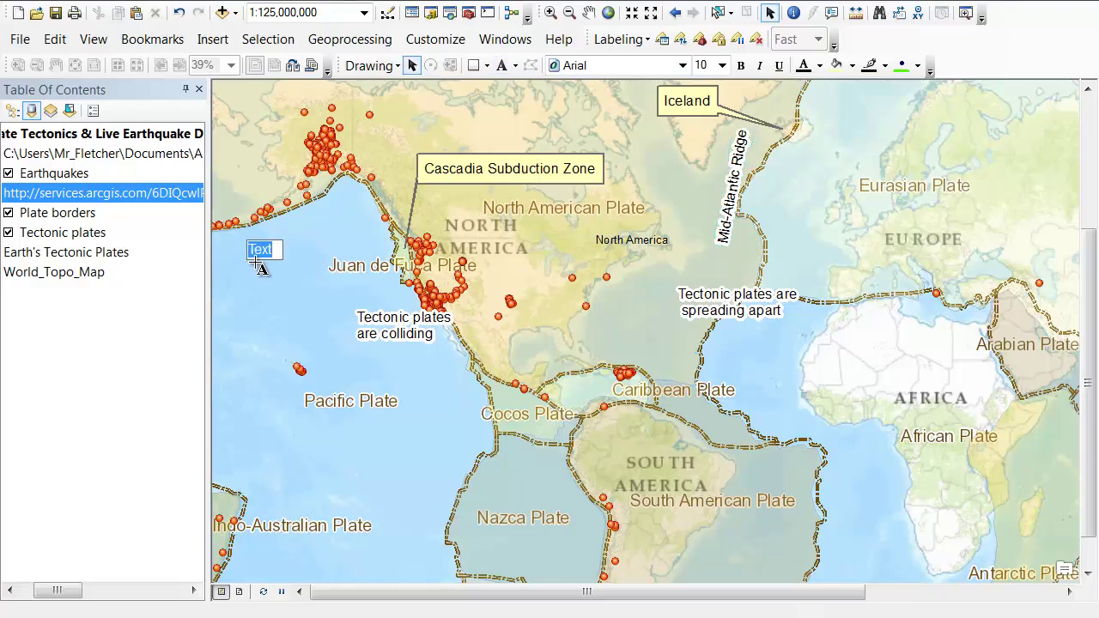
type("Pacific")
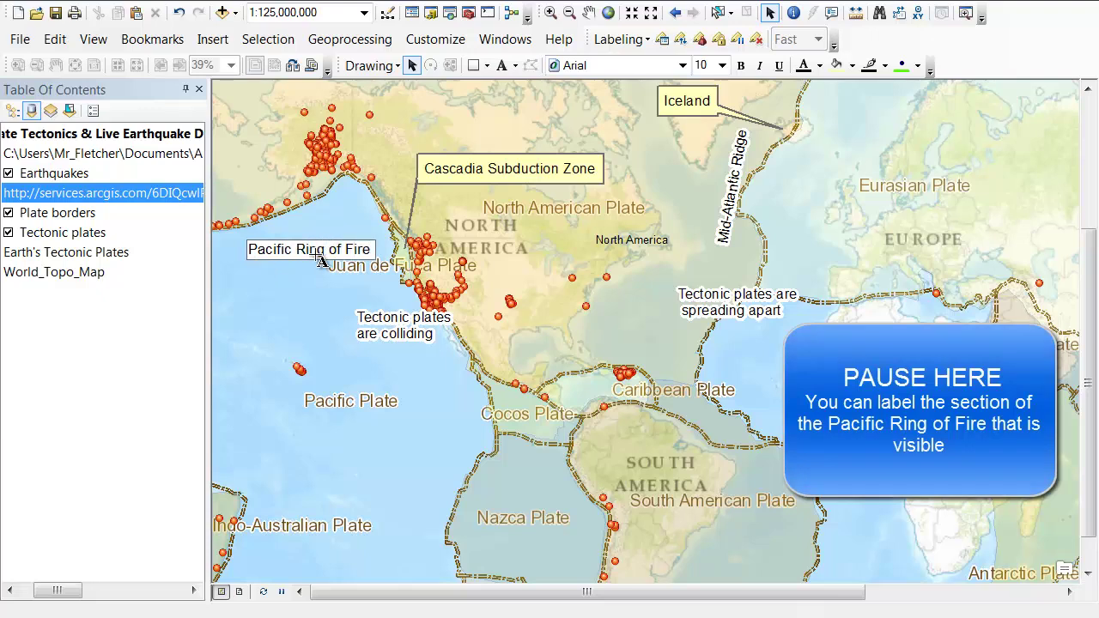
type("Ring of Fire")
key("Return")
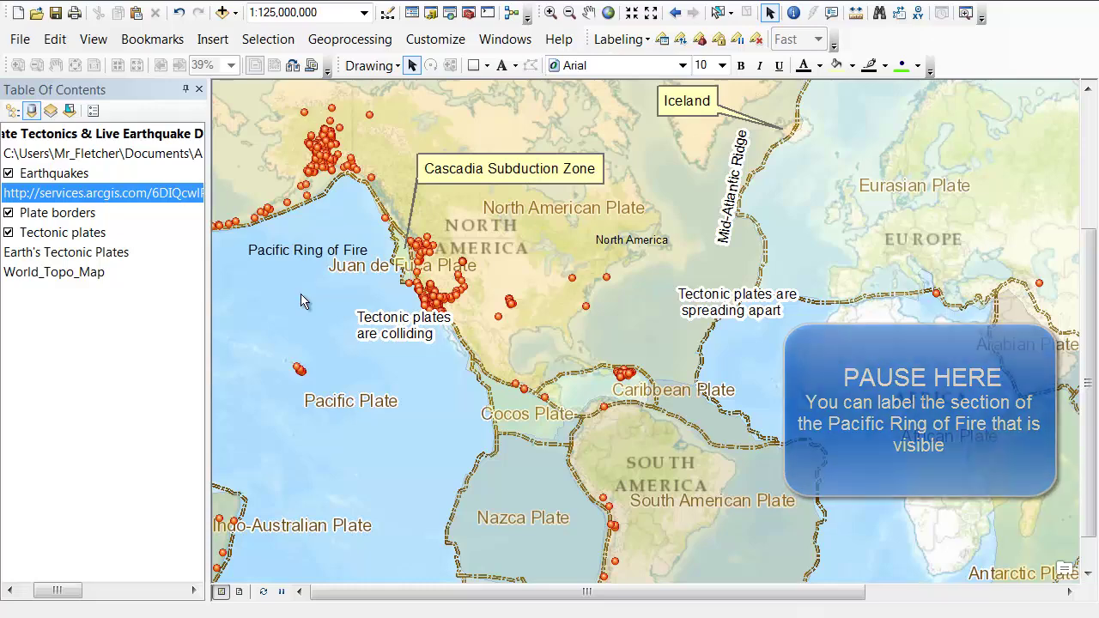
left_click(298, 254)
left_click_drag(298, 254, 276, 244)
Apply a Halo mask to the Pacific Ring of Fire label.
double_click(277, 245)
left_click(631, 444)
left_click(560, 343)
left_click(566, 94)
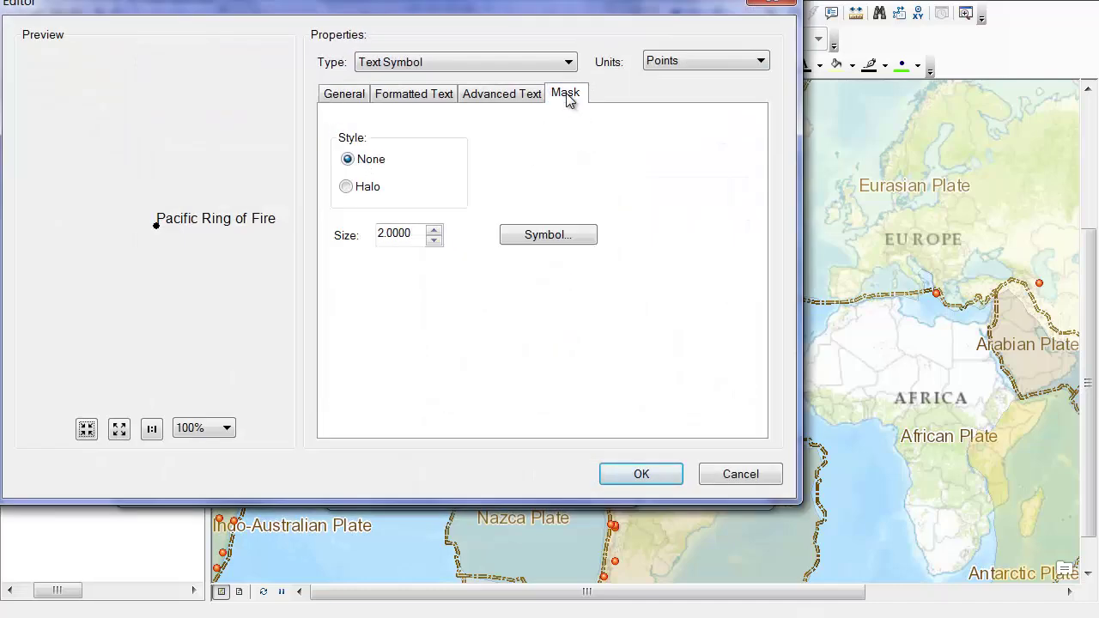
left_click(347, 187)
left_click(622, 475)
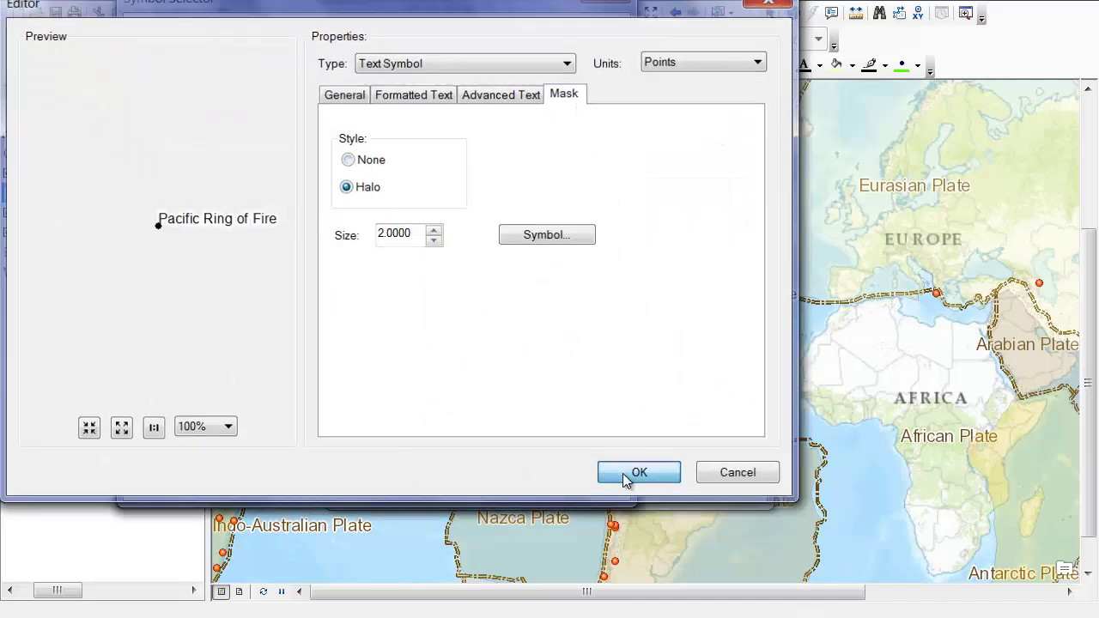
left_click(491, 474)
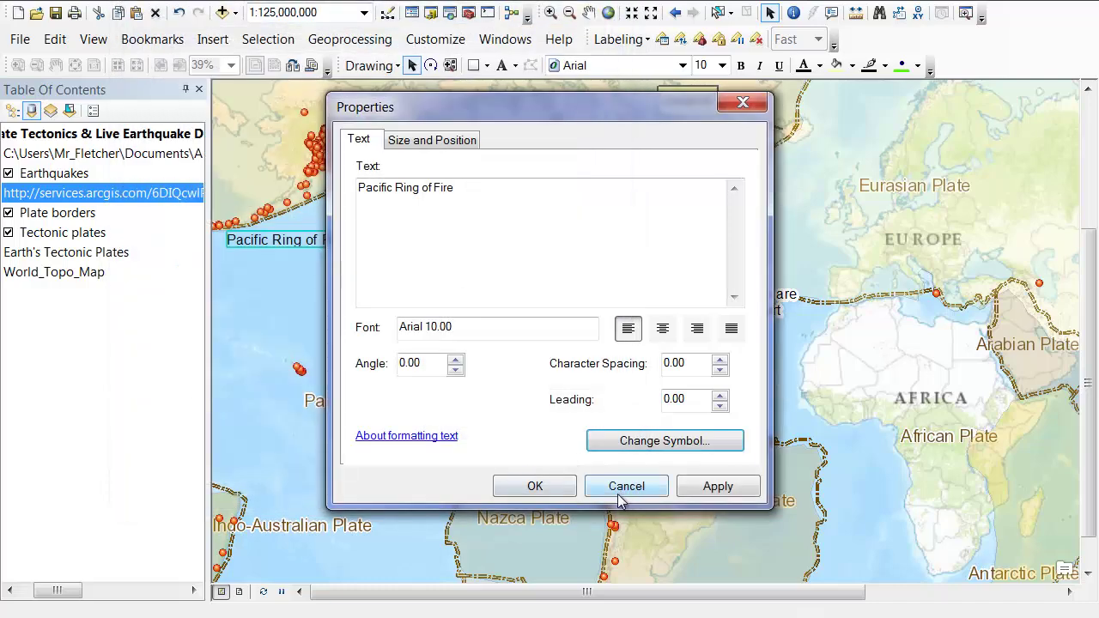
left_click(535, 487)
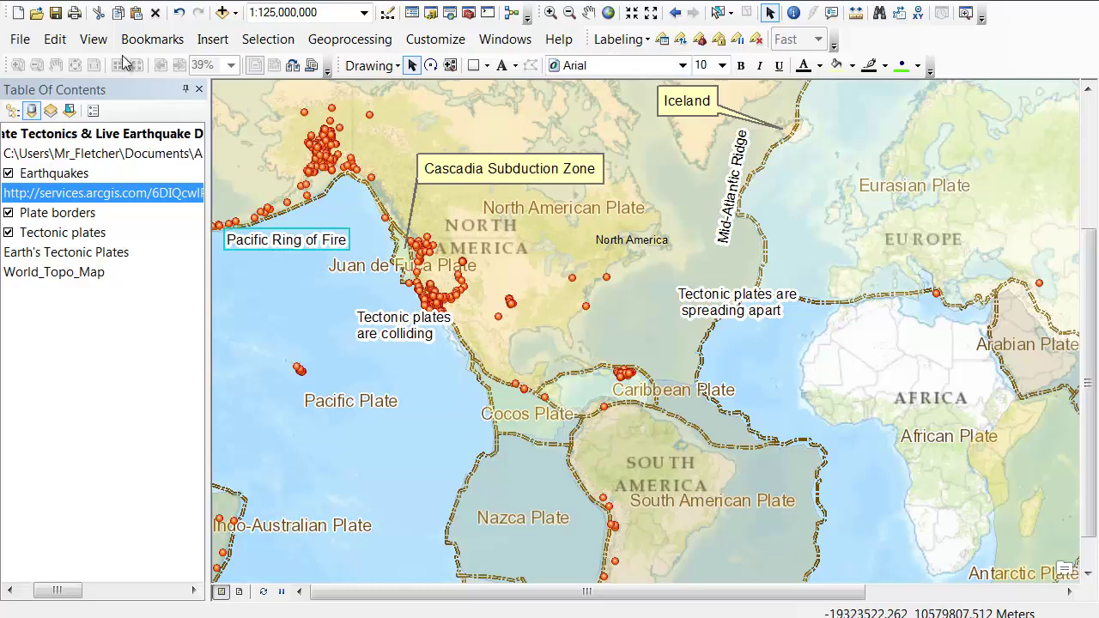
Switch to the page layout and set both the printer paper and the map page to Landscape orientation.
left_click(102, 38)
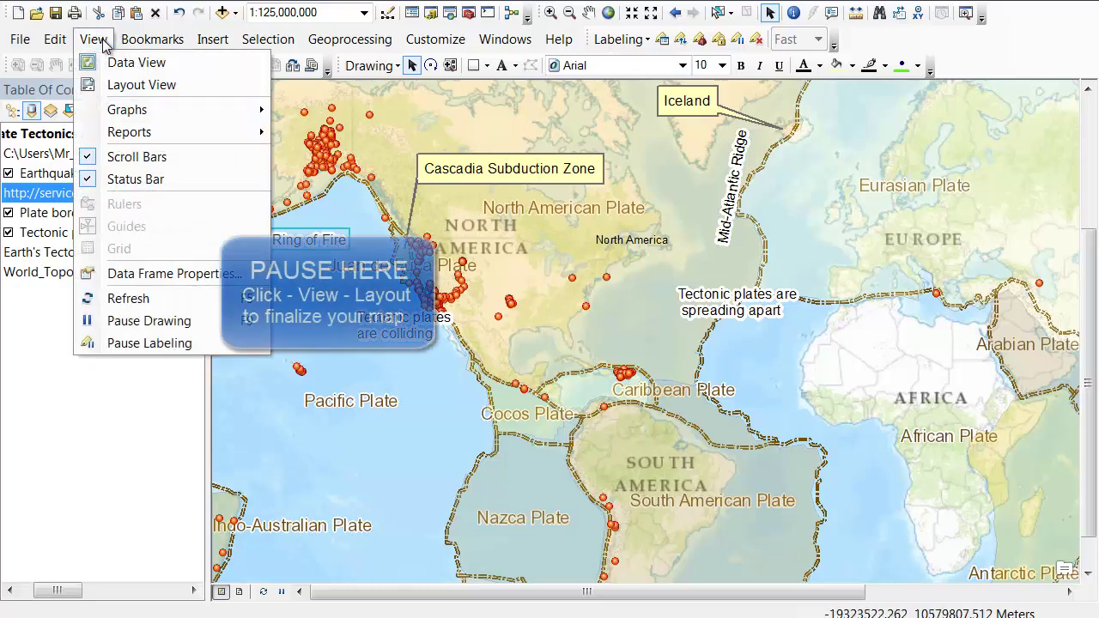
left_click(125, 85)
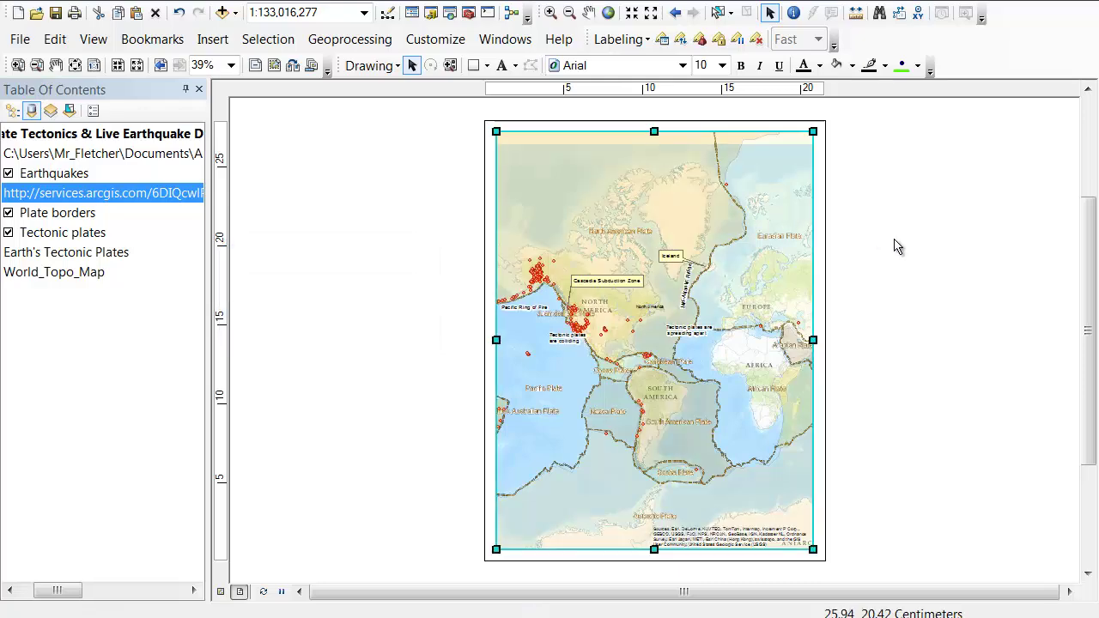
right_click(894, 245)
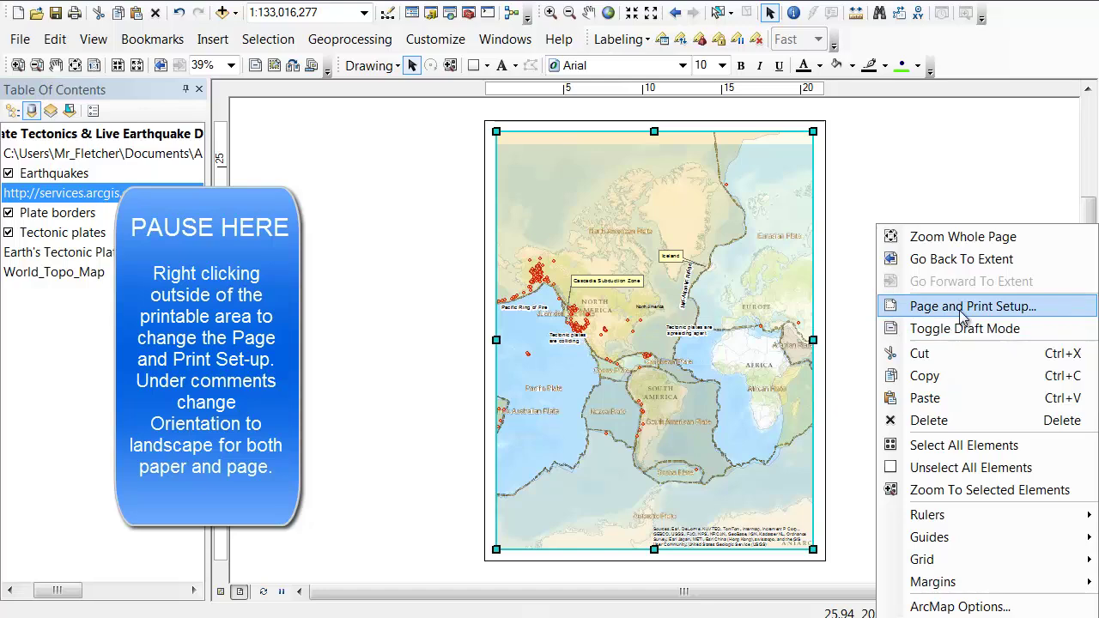
left_click(959, 308)
left_click(512, 275)
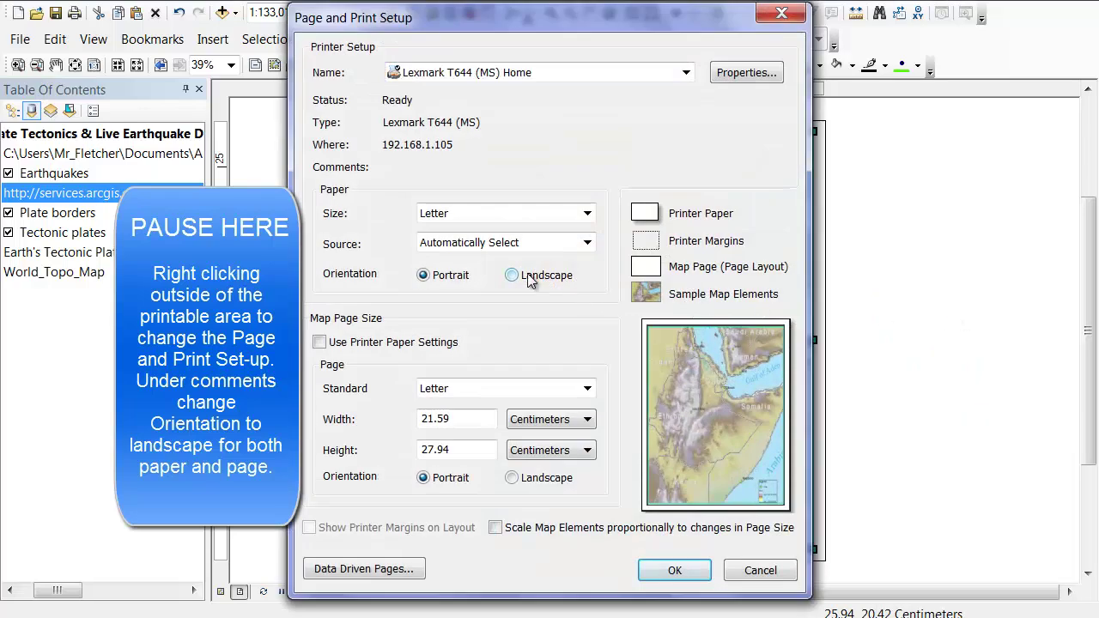
left_click(512, 477)
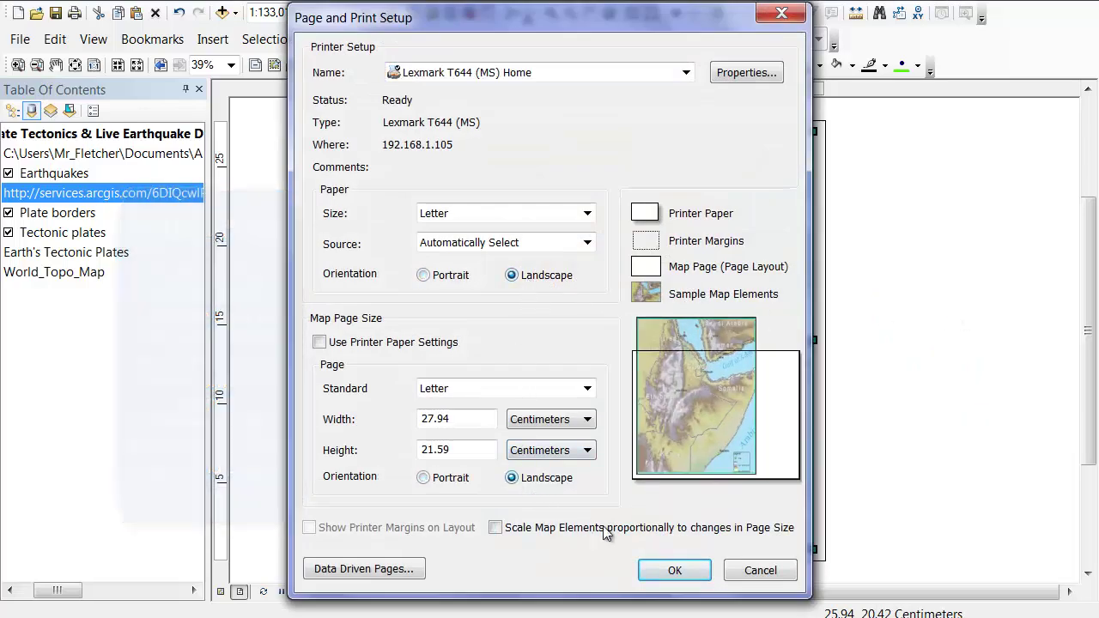
left_click(661, 571)
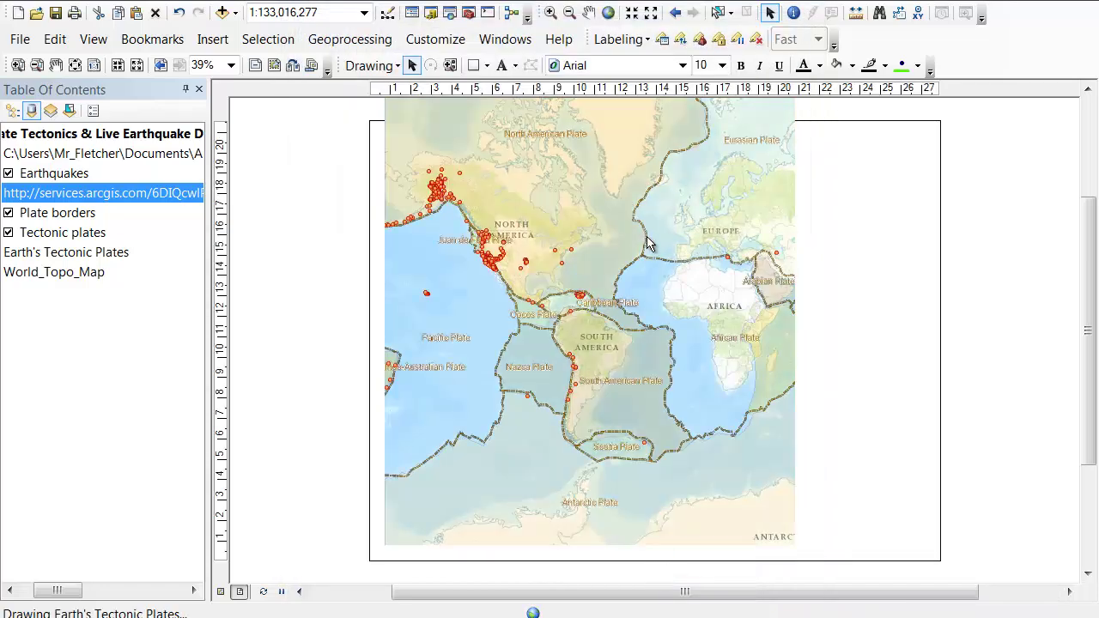
Resize the map frame to fit inside the landscape page with room above it, and zoom the map in slightly within the frame.
left_click_drag(795, 275, 897, 285)
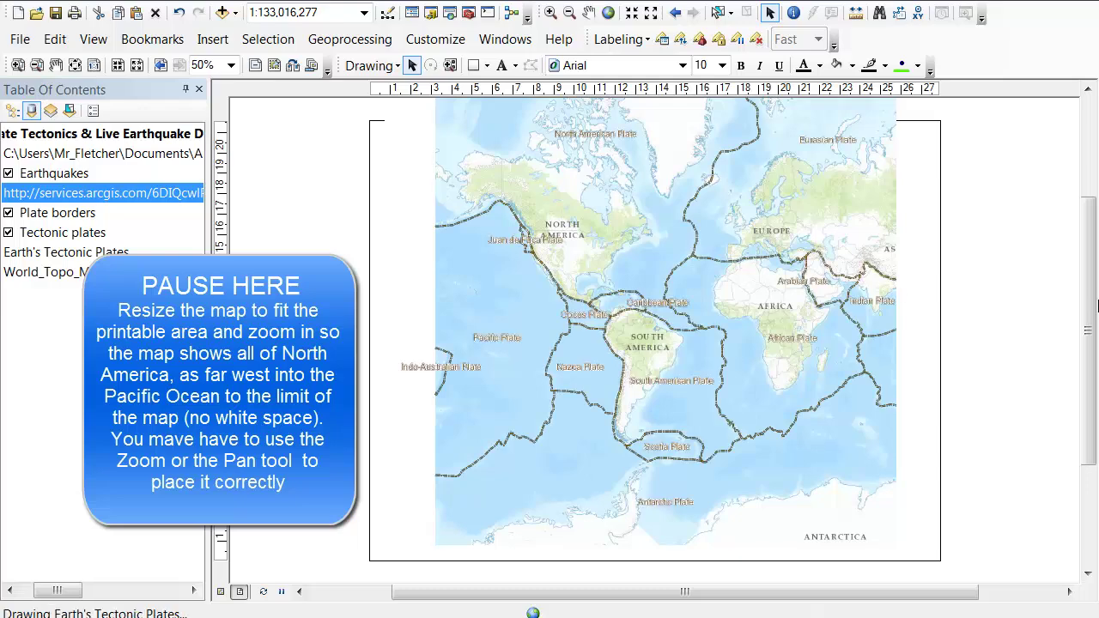
left_click_drag(1095, 310, 1095, 277)
left_click(692, 176)
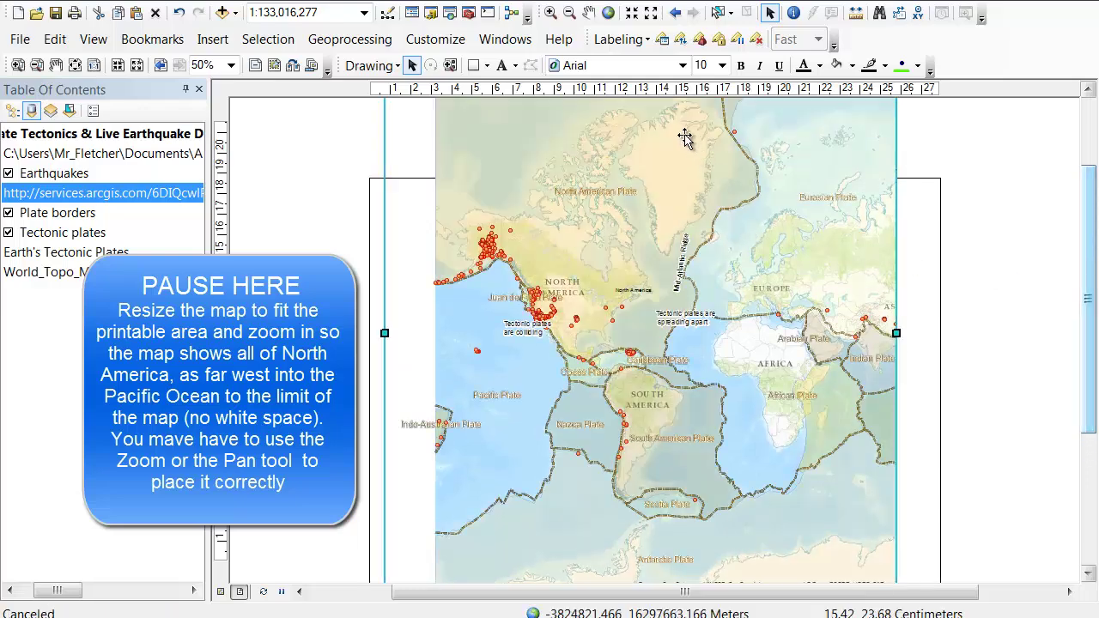
scroll(736, 302, "down", 2)
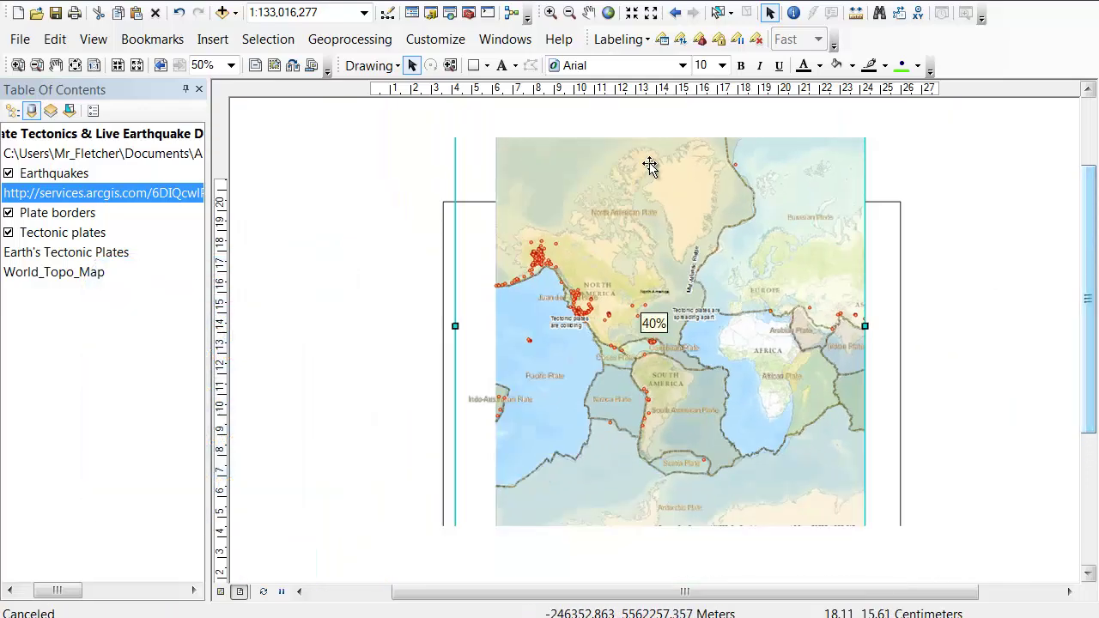
left_click_drag(659, 110, 662, 236)
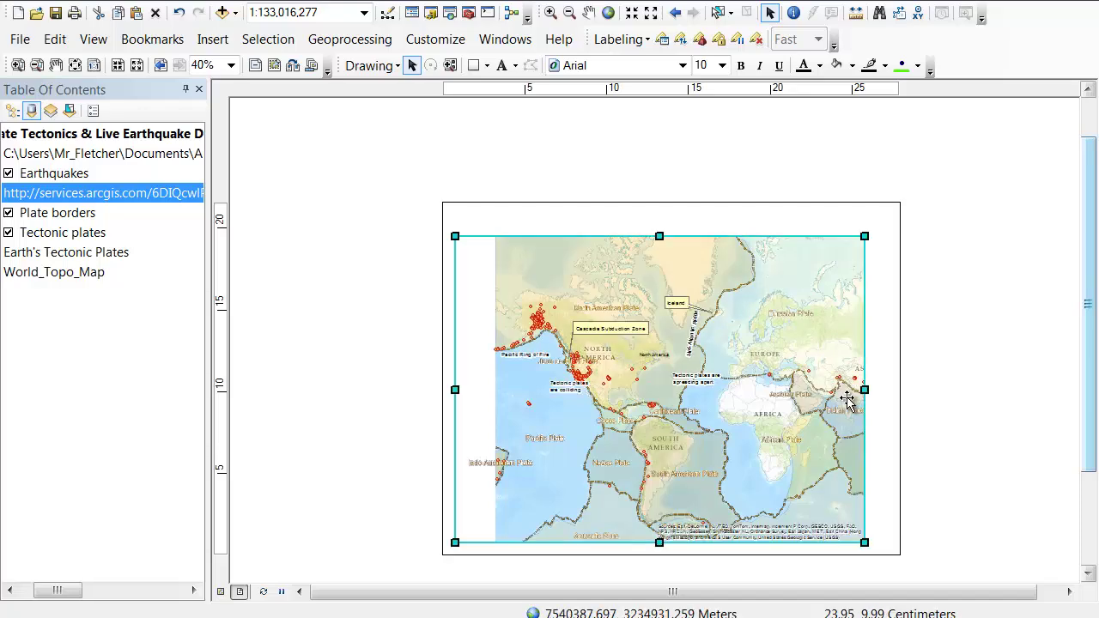
left_click_drag(864, 389, 878, 389)
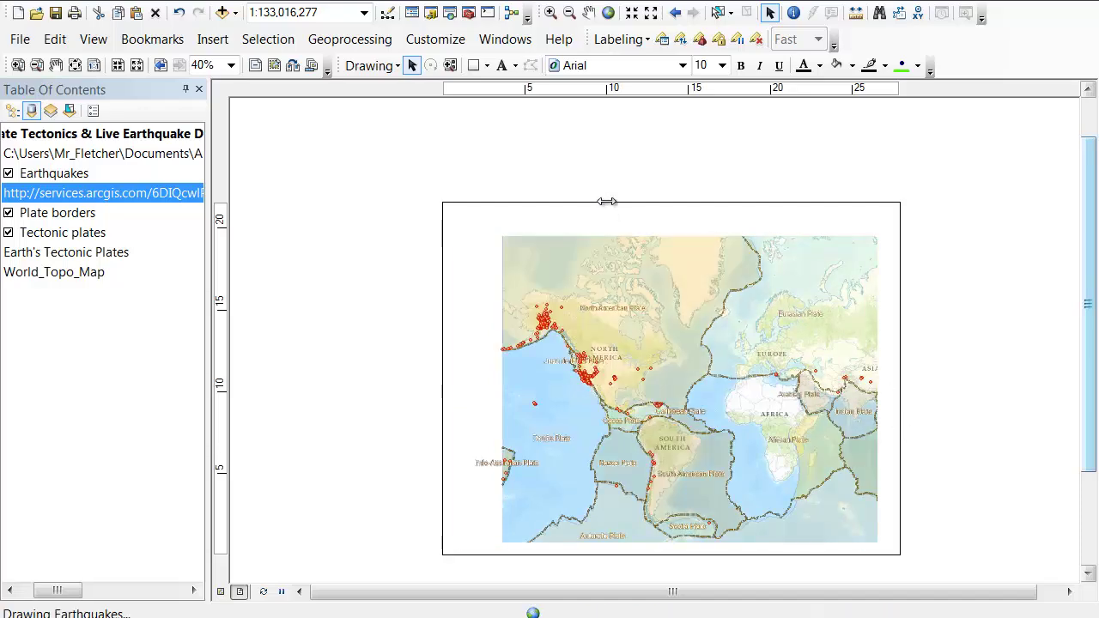
left_click(551, 15)
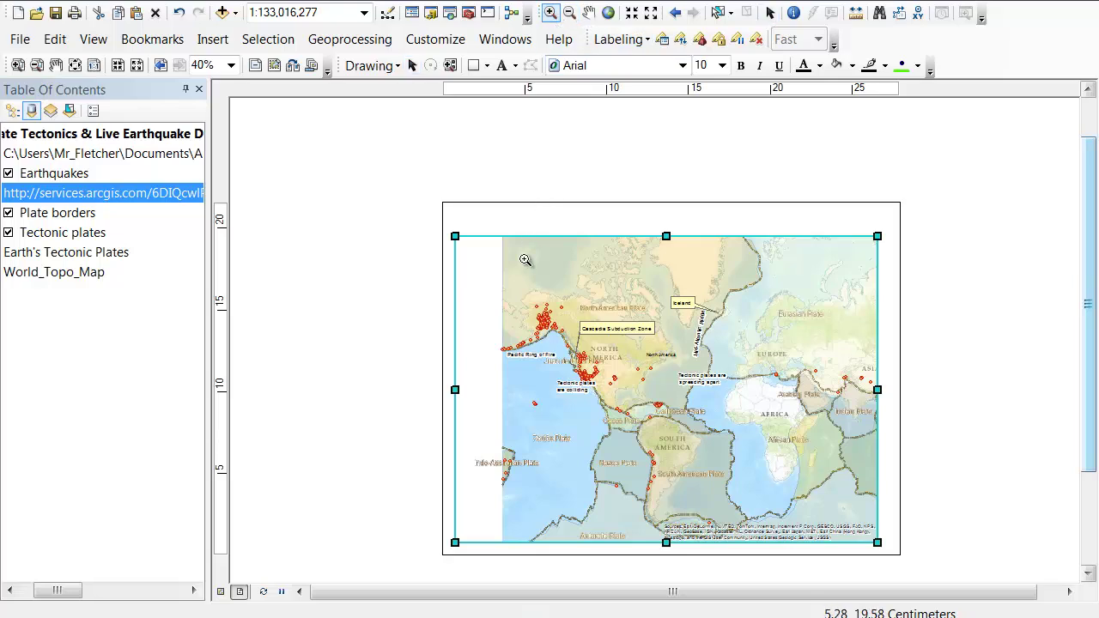
left_click_drag(509, 260, 815, 531)
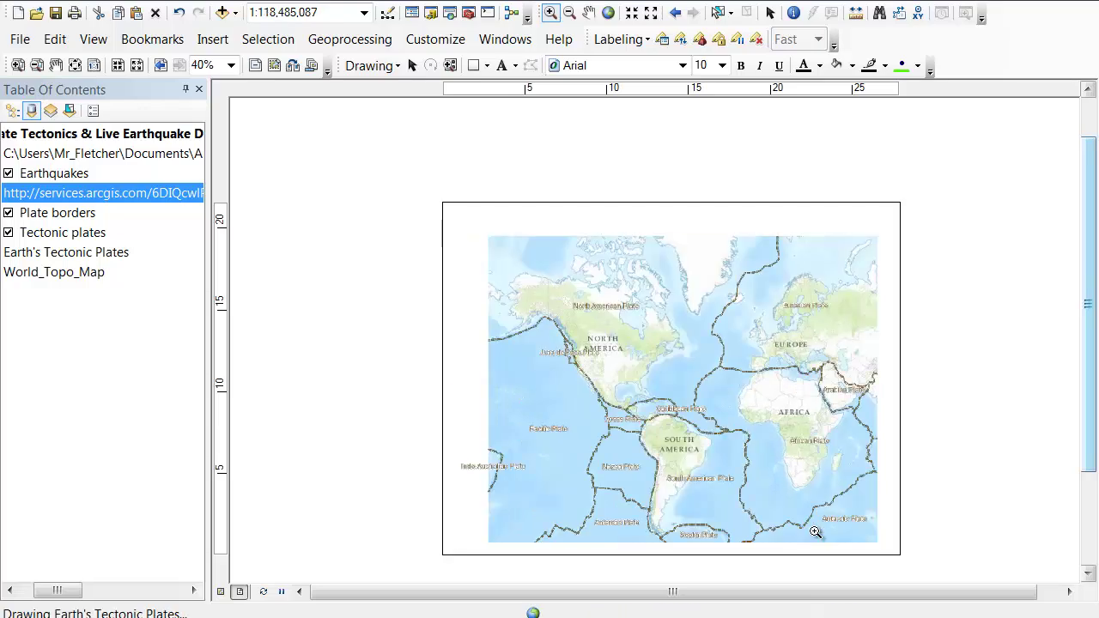
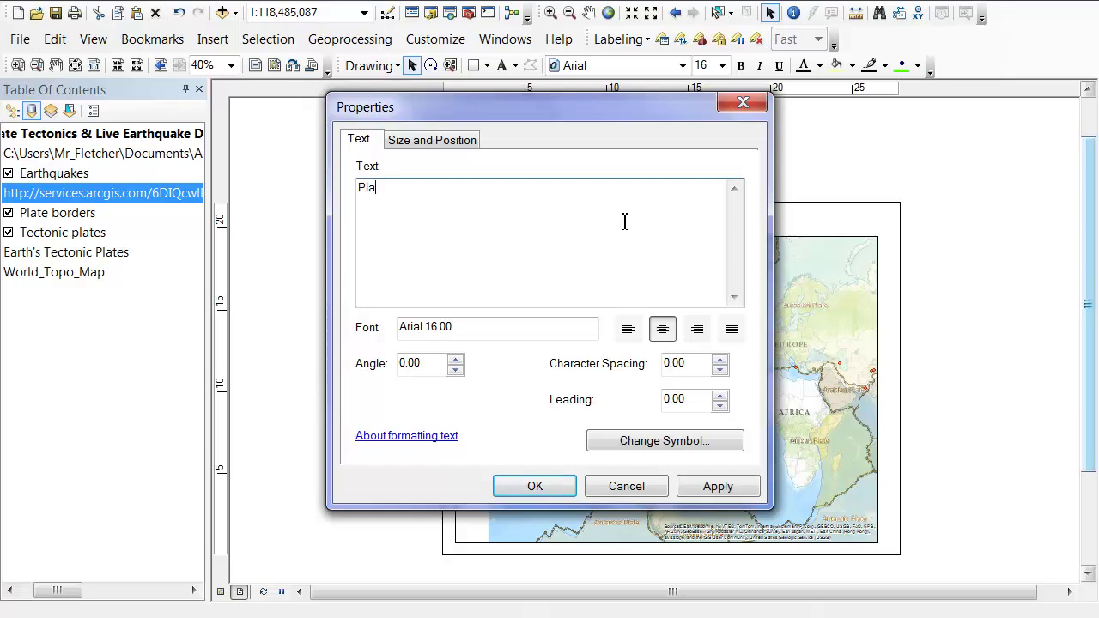
Set the map title's text to "Plate Tectonics - Potential for Earthquake in Coastal British Columbia".
type("te TEctonics - Potential")
type("for")
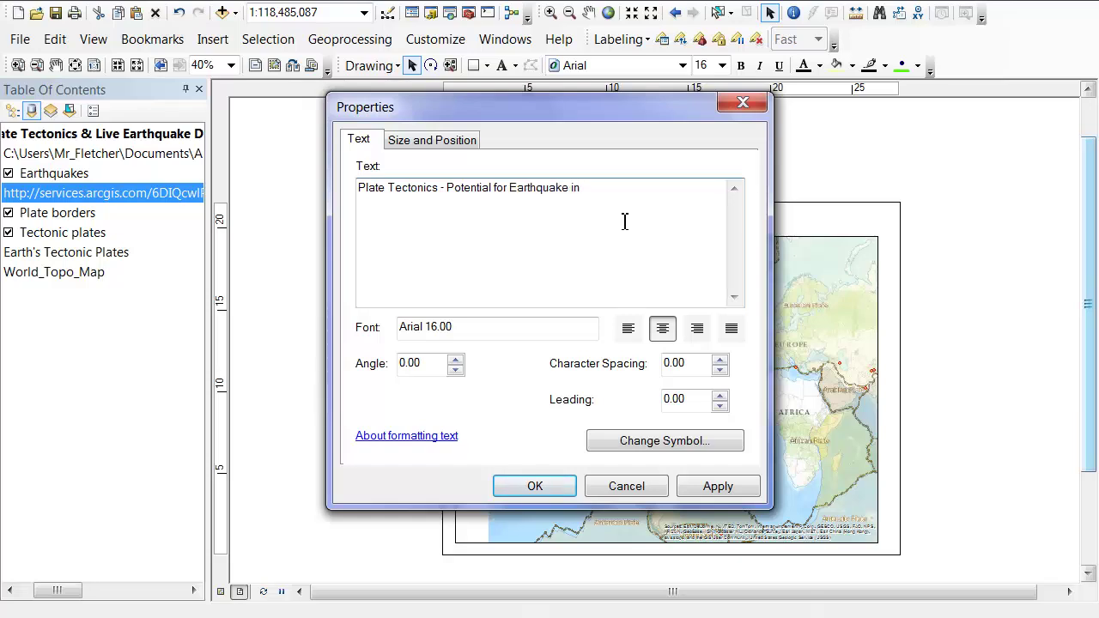
type(" Earthquake in Coastal British Columbia")
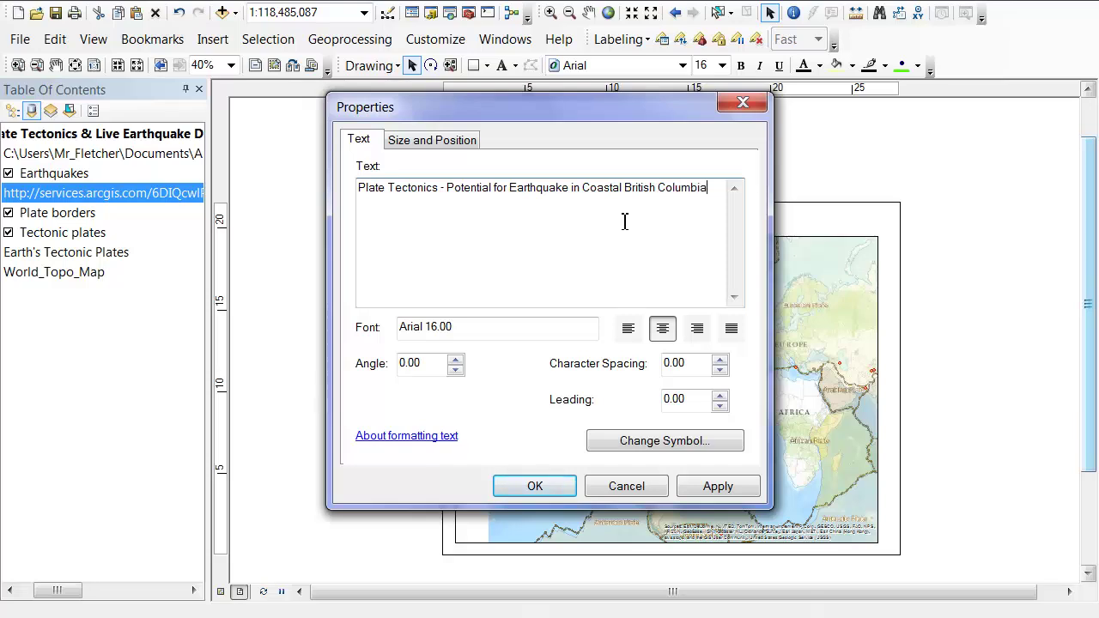
left_click(550, 496)
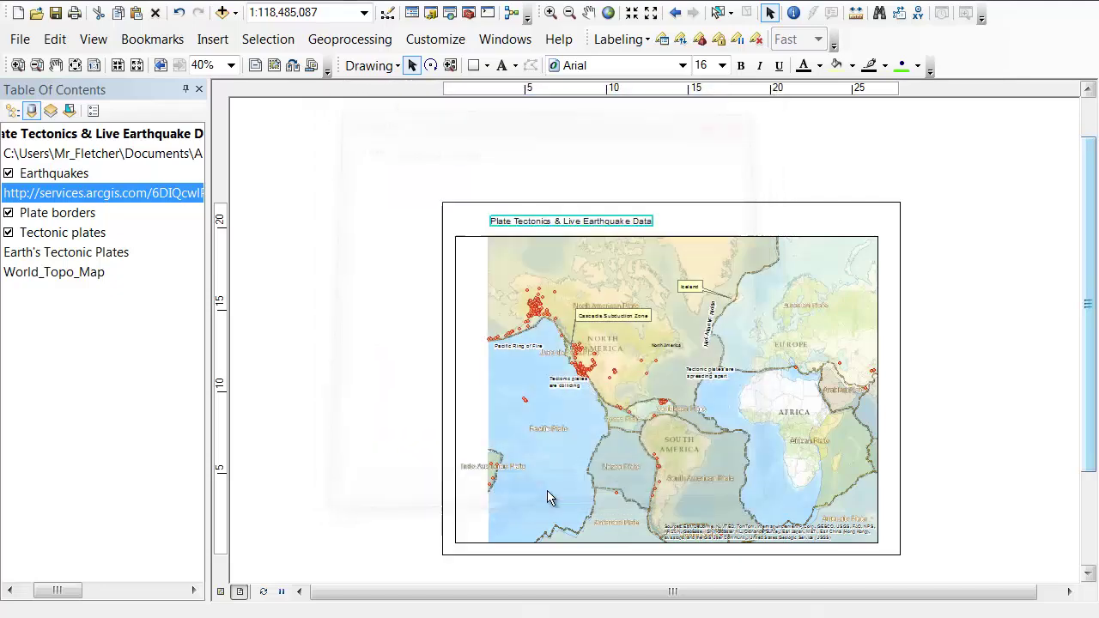
Format the map title as bold Arial at size 18.
double_click(631, 222)
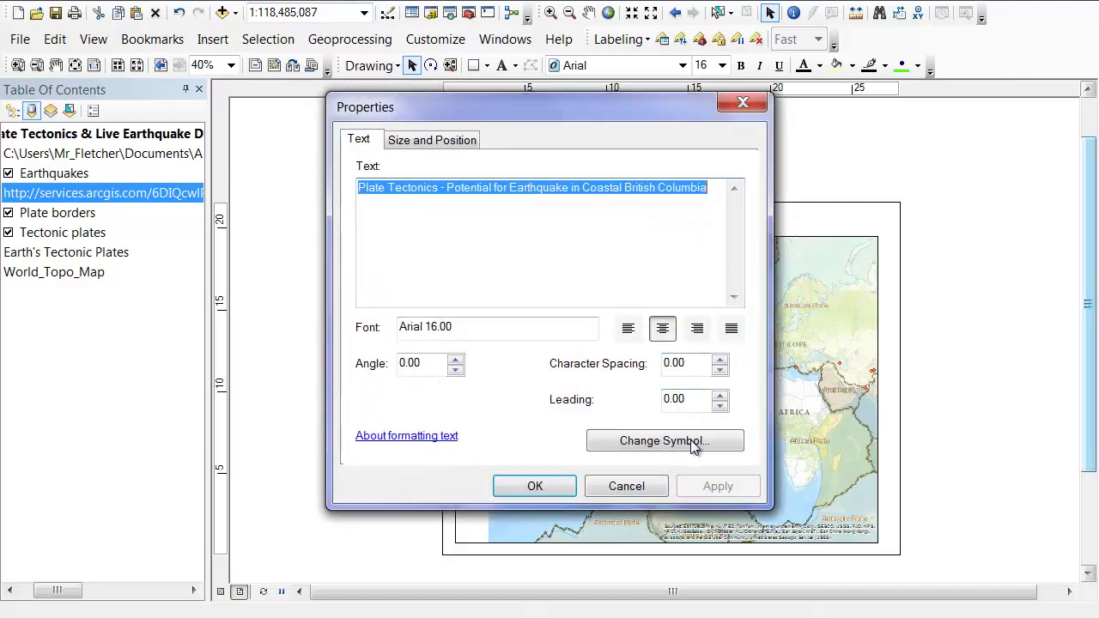
left_click(693, 441)
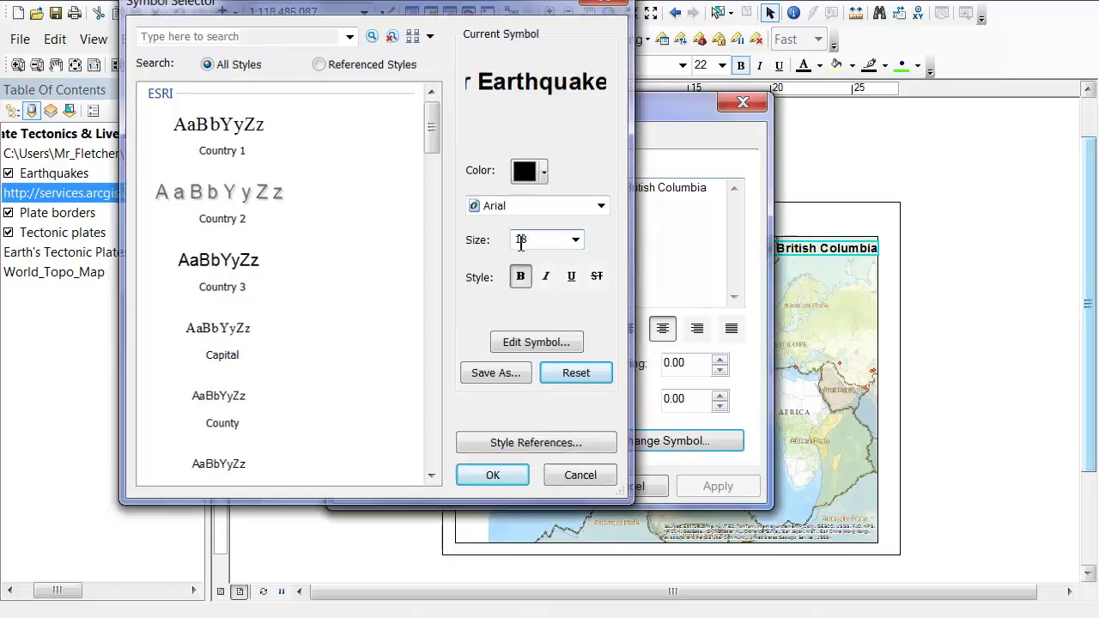
key("Return")
left_click(536, 485)
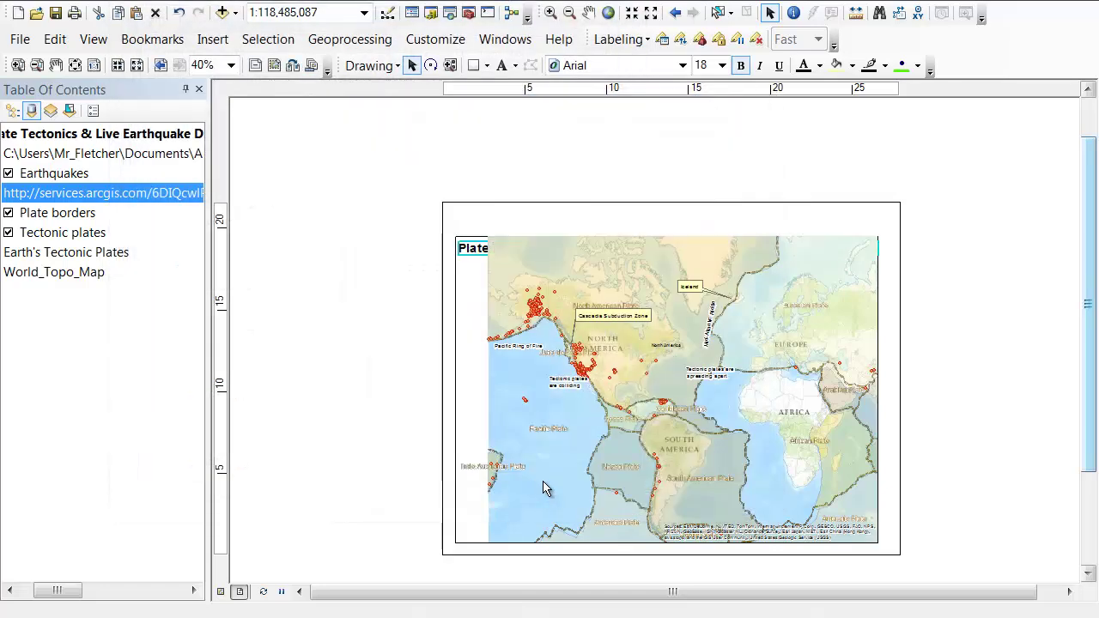
Start a new map legend and remove every legend item except Earthquakes and Tectonic_Plates.
left_click(212, 39)
left_click(244, 181)
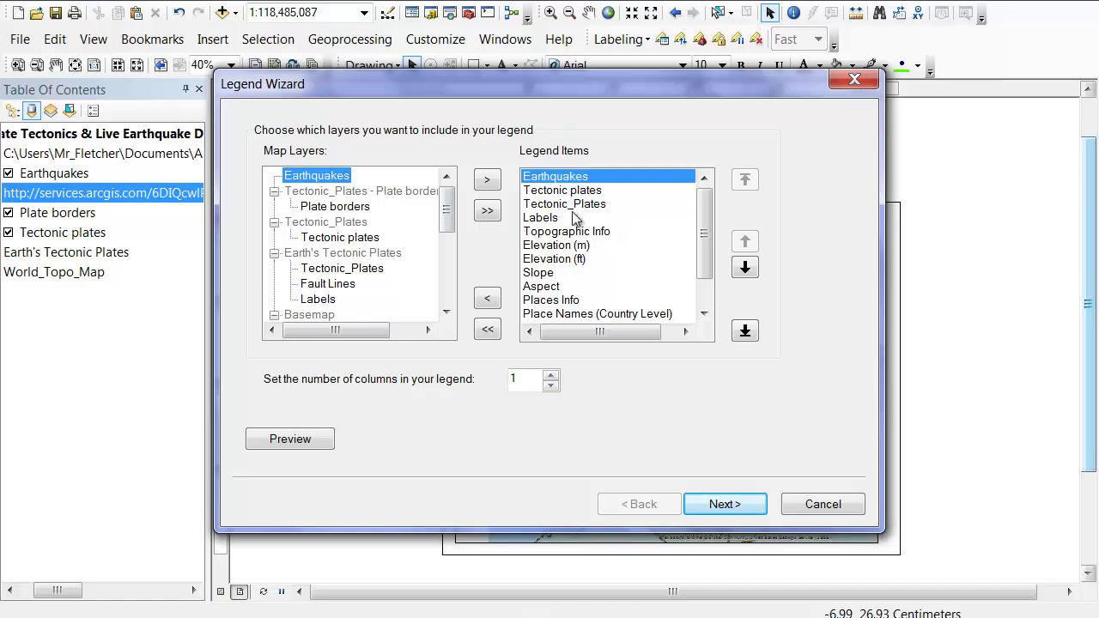
left_click(574, 206)
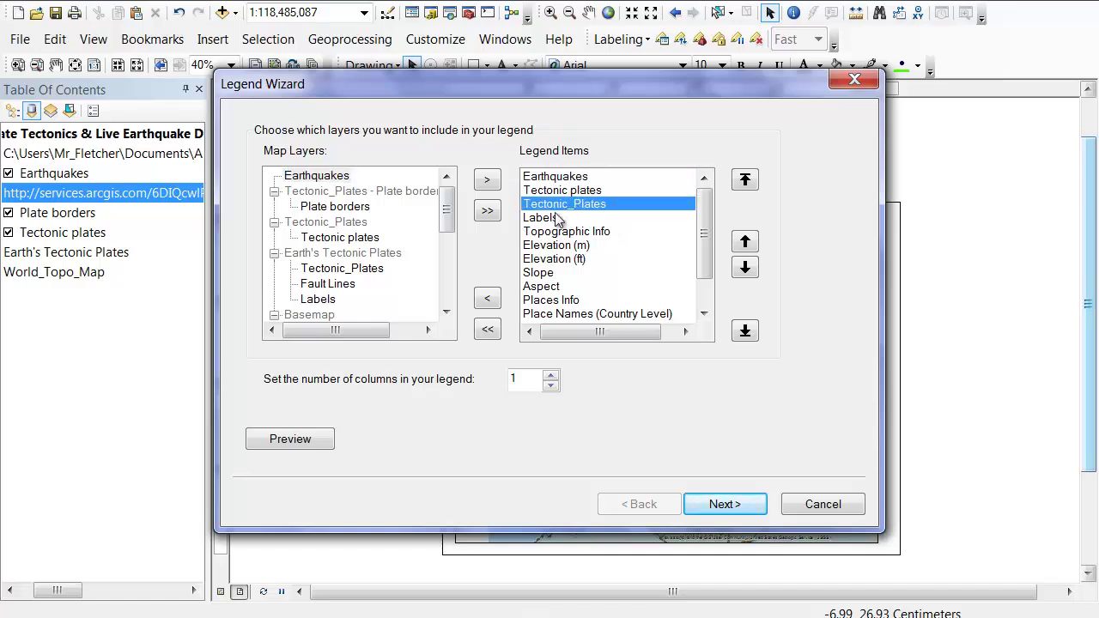
left_click(567, 191)
left_click(554, 219, "ctrl")
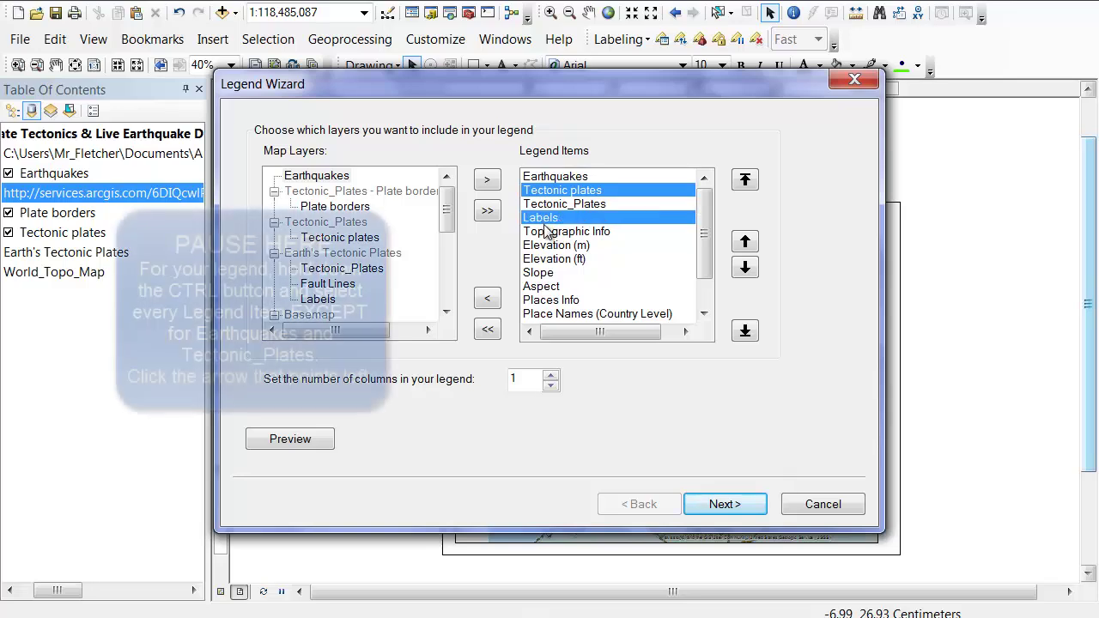
left_click(549, 231, "ctrl")
left_click(549, 246, "ctrl")
left_click(552, 260, "ctrl")
left_click(552, 273, "ctrl")
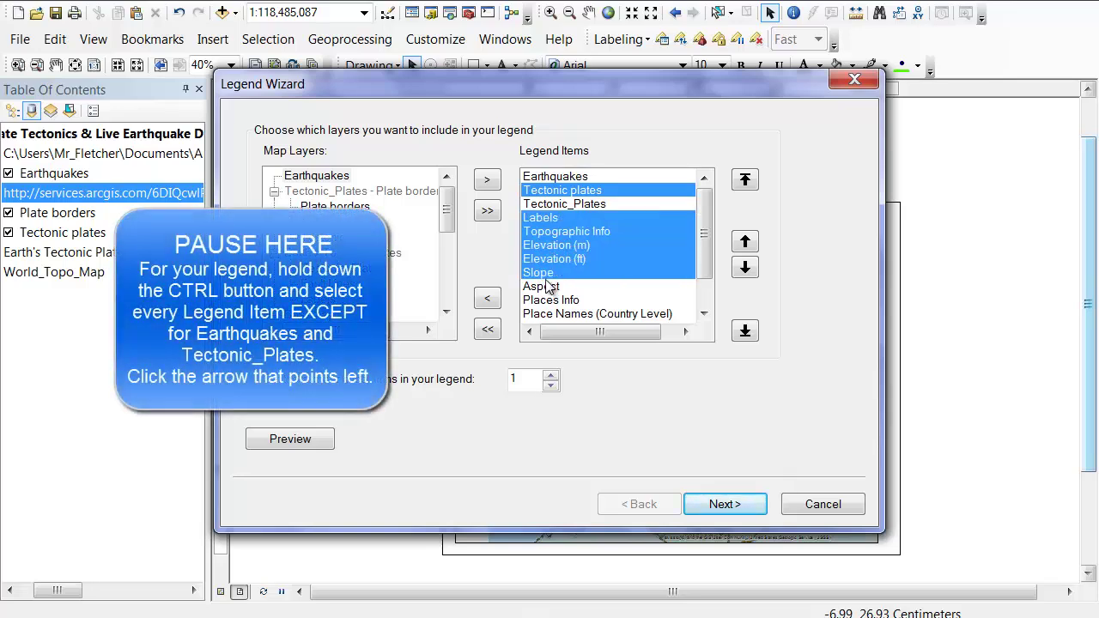
left_click(546, 287, "ctrl")
left_click(546, 300, "ctrl")
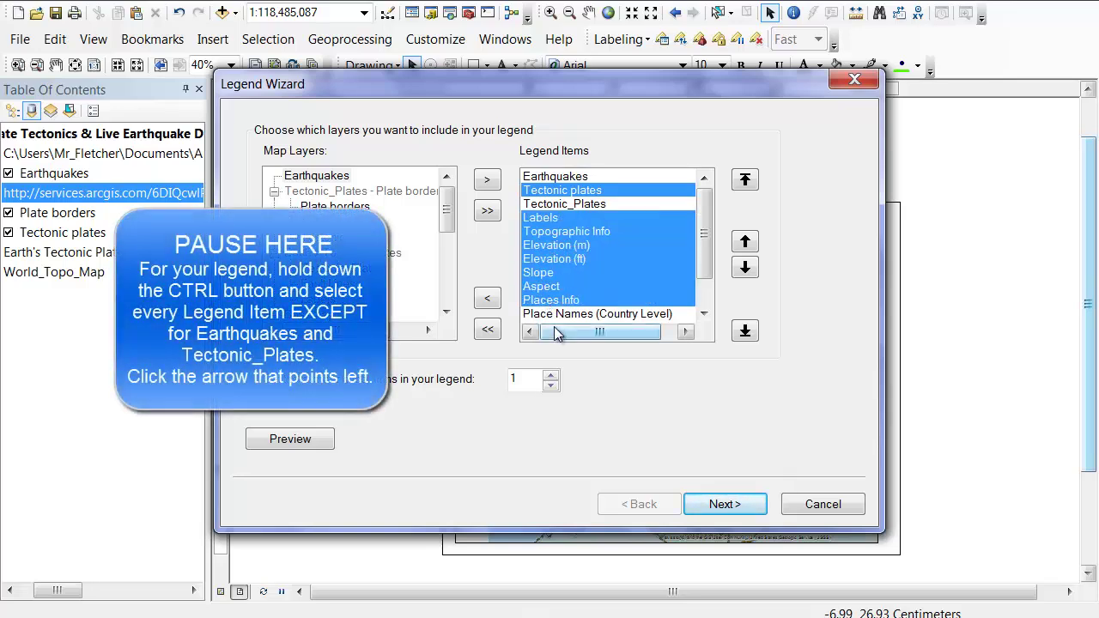
left_click(554, 314, "ctrl")
left_click_drag(704, 279, 706, 286)
left_click(706, 286)
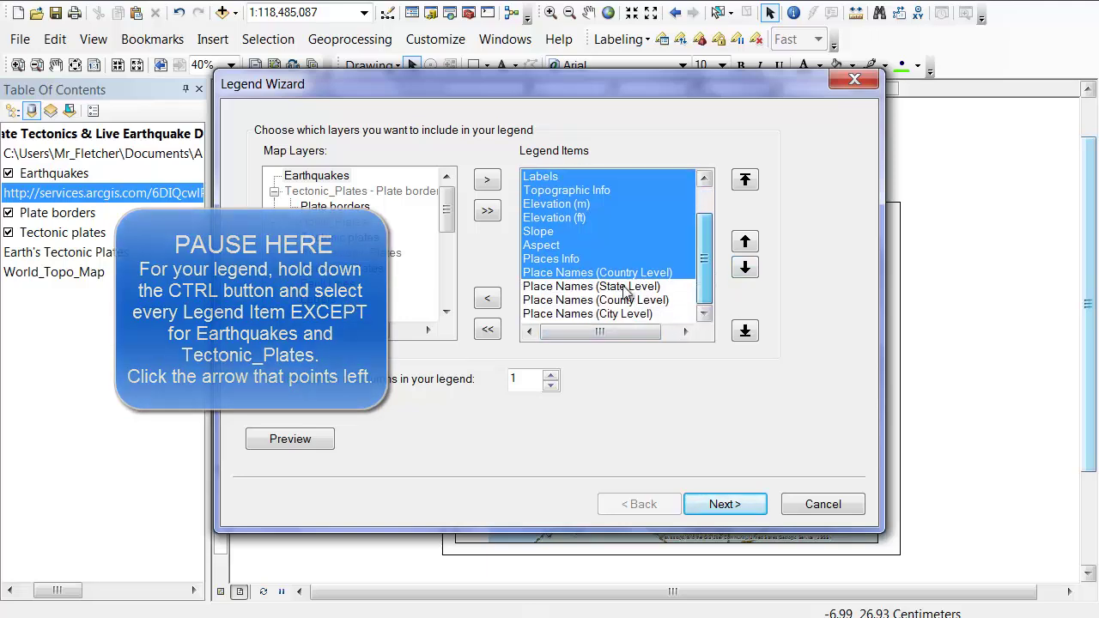
left_click(595, 273, "ctrl")
left_click(596, 286, "ctrl")
left_click(594, 273, "ctrl")
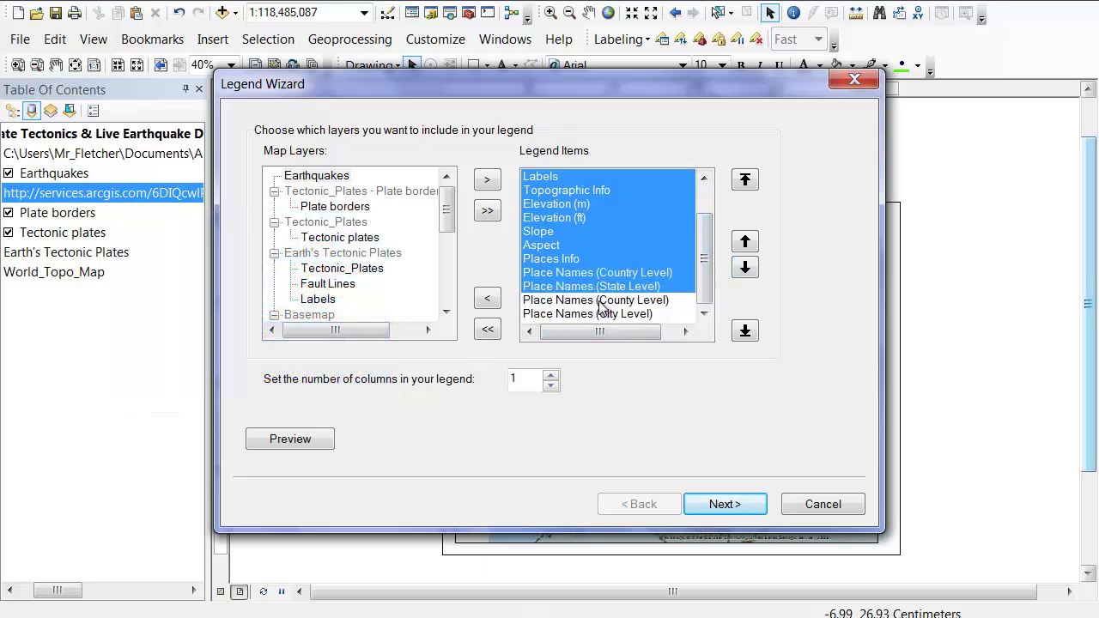
left_click(597, 299, "ctrl")
left_click(593, 314, "ctrl")
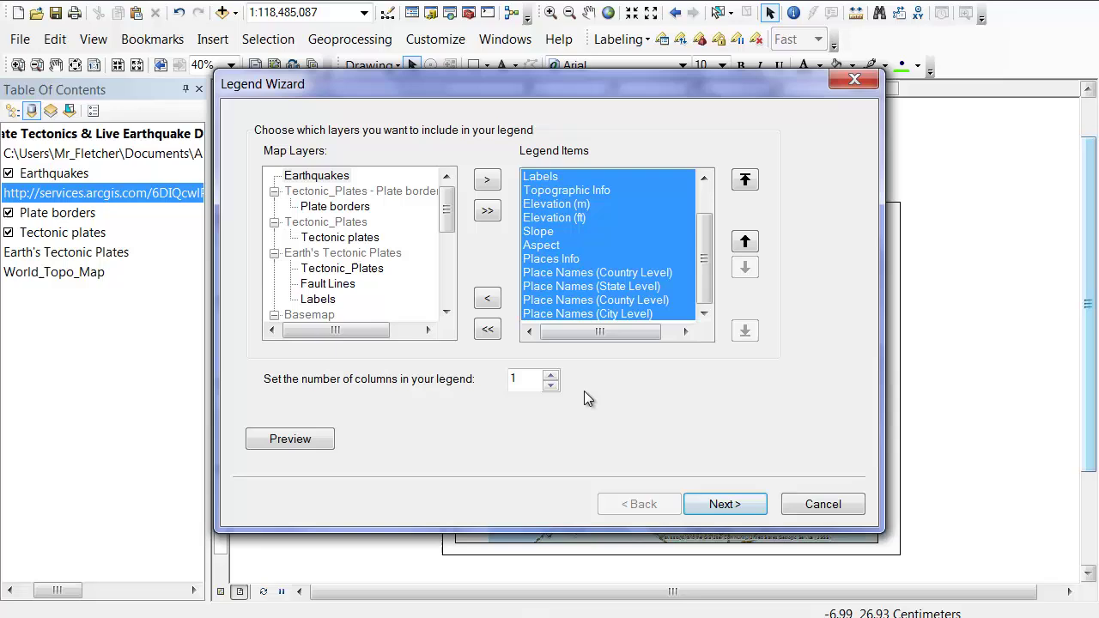
left_click(488, 300)
Give the legend a 1.0 Point border and a Green background, and place it in the map's lower-left corner.
left_click(742, 502)
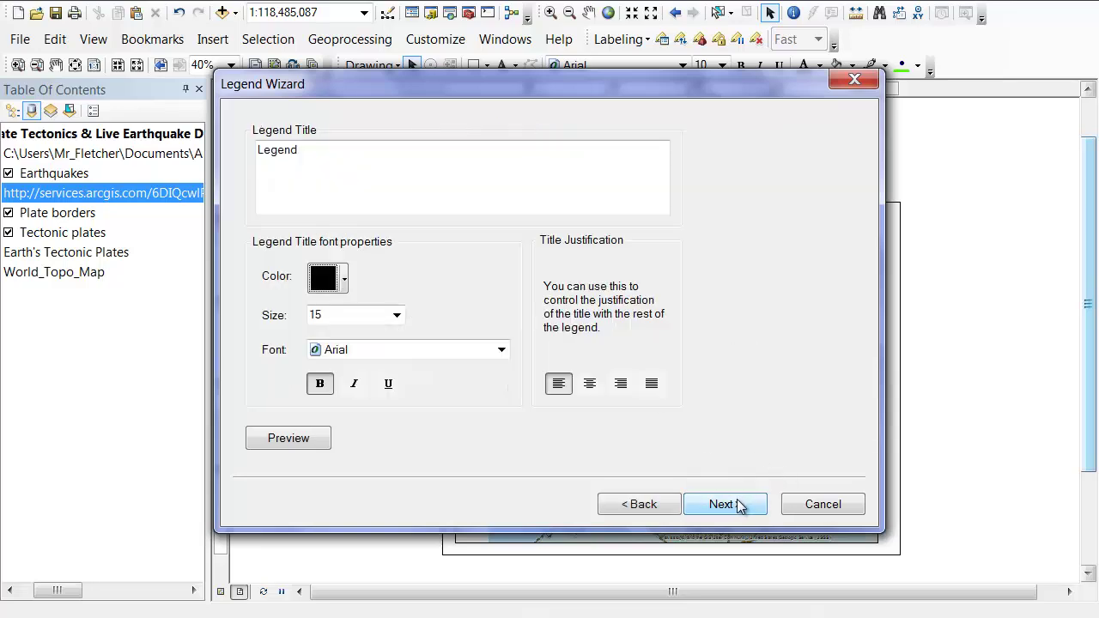
left_click(724, 507)
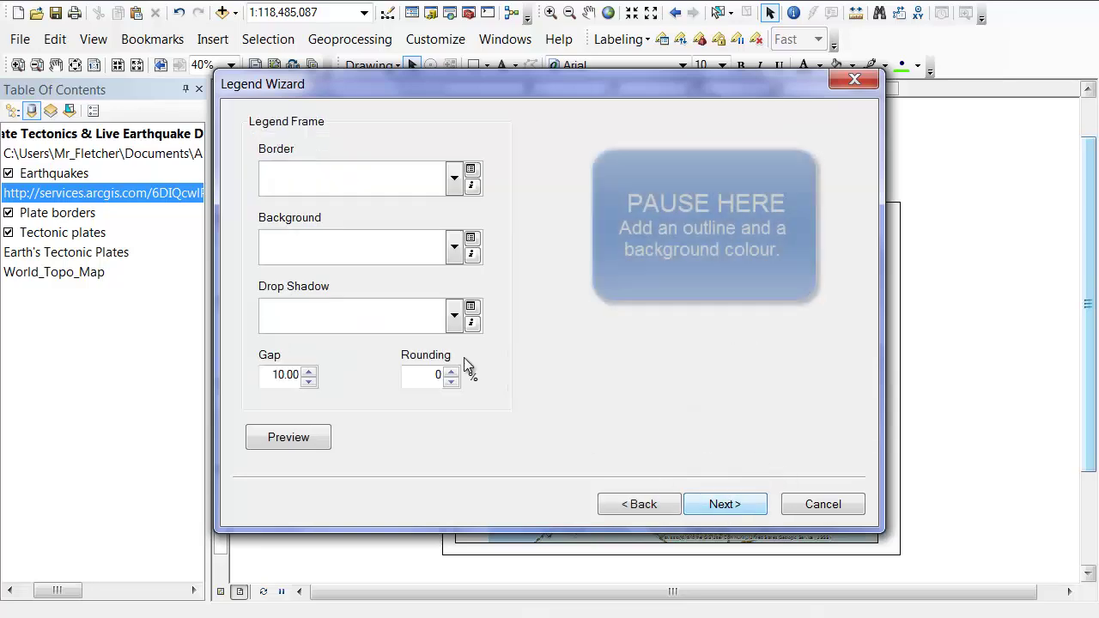
left_click(453, 178)
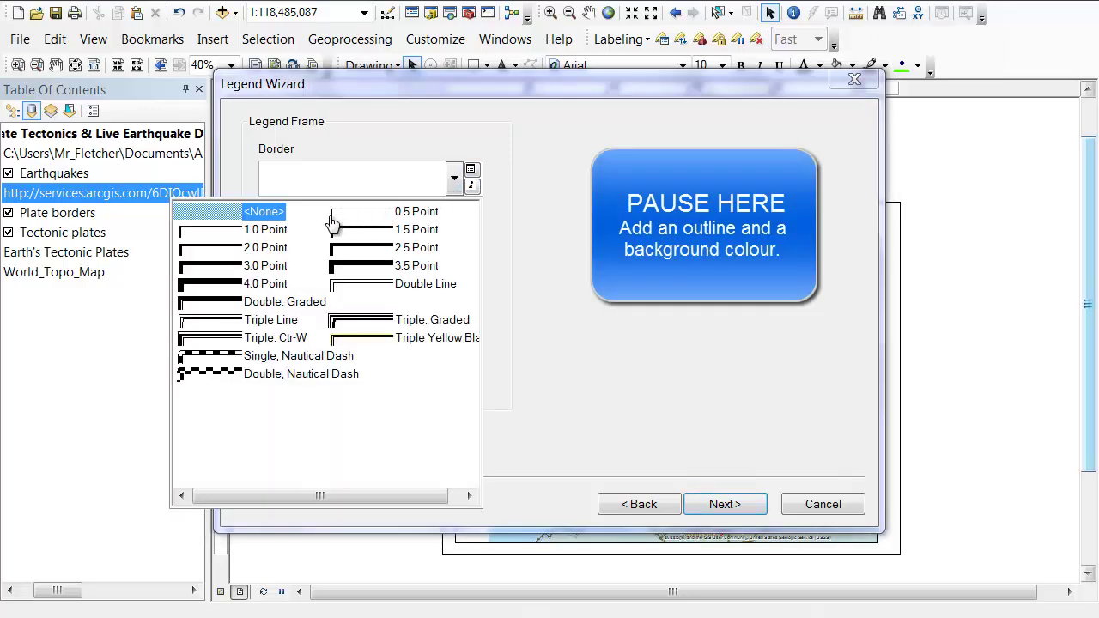
left_click(247, 228)
left_click(454, 247)
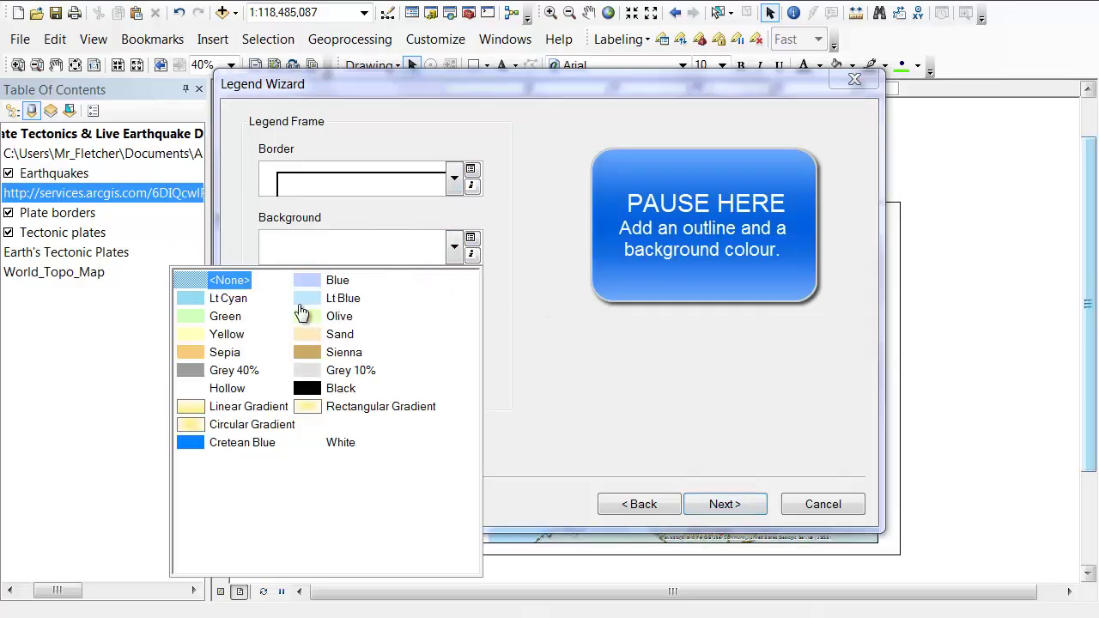
left_click(226, 320)
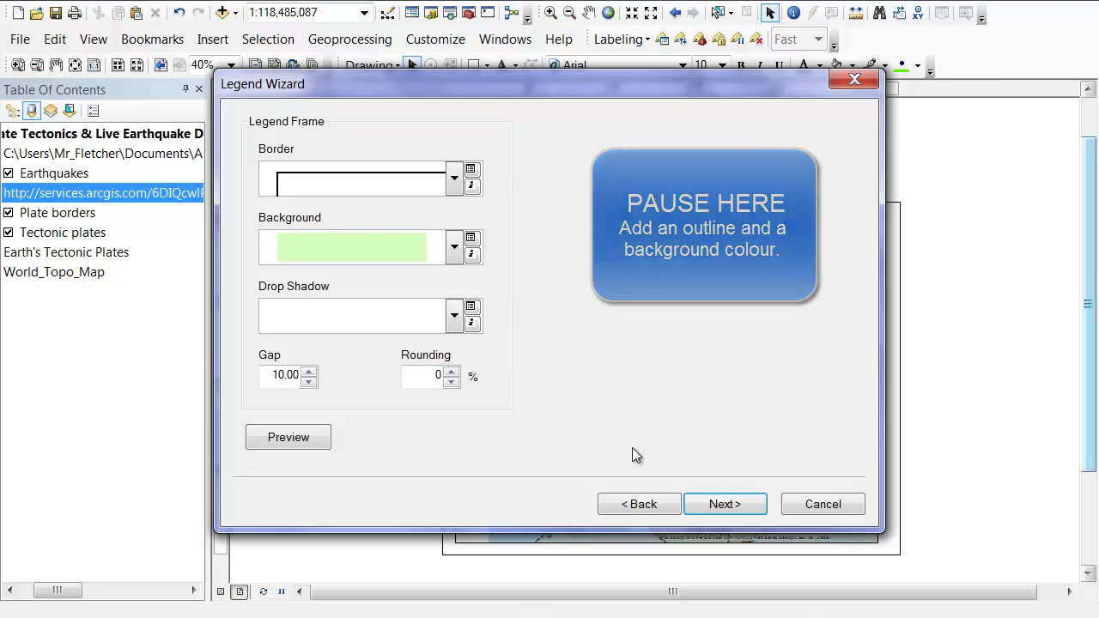
left_click(725, 504)
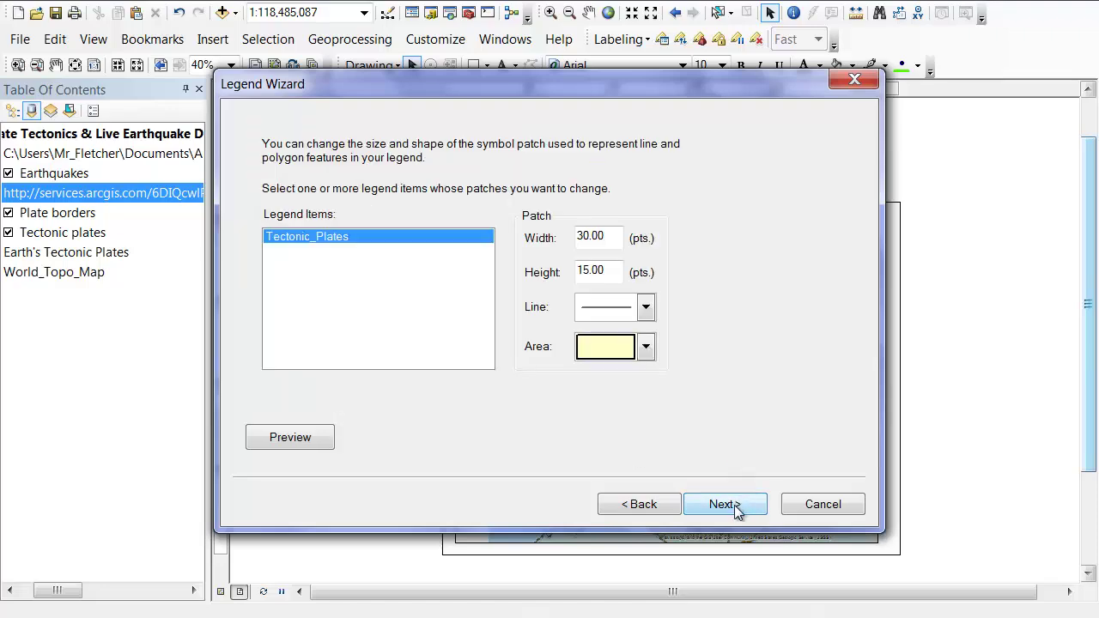
left_click(726, 504)
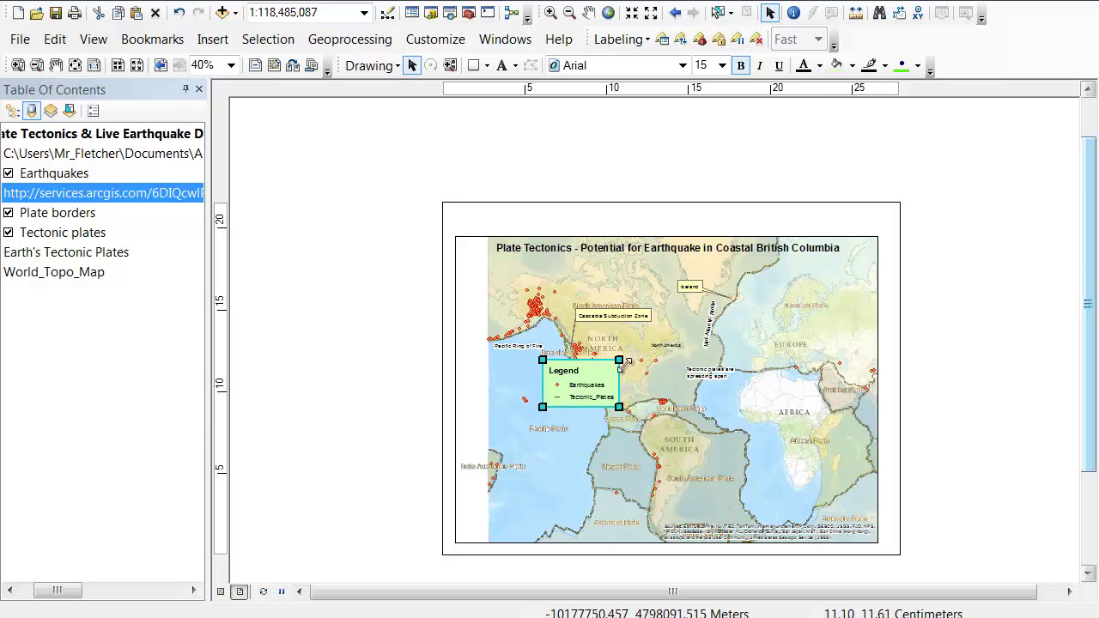
left_click_drag(603, 373, 516, 517)
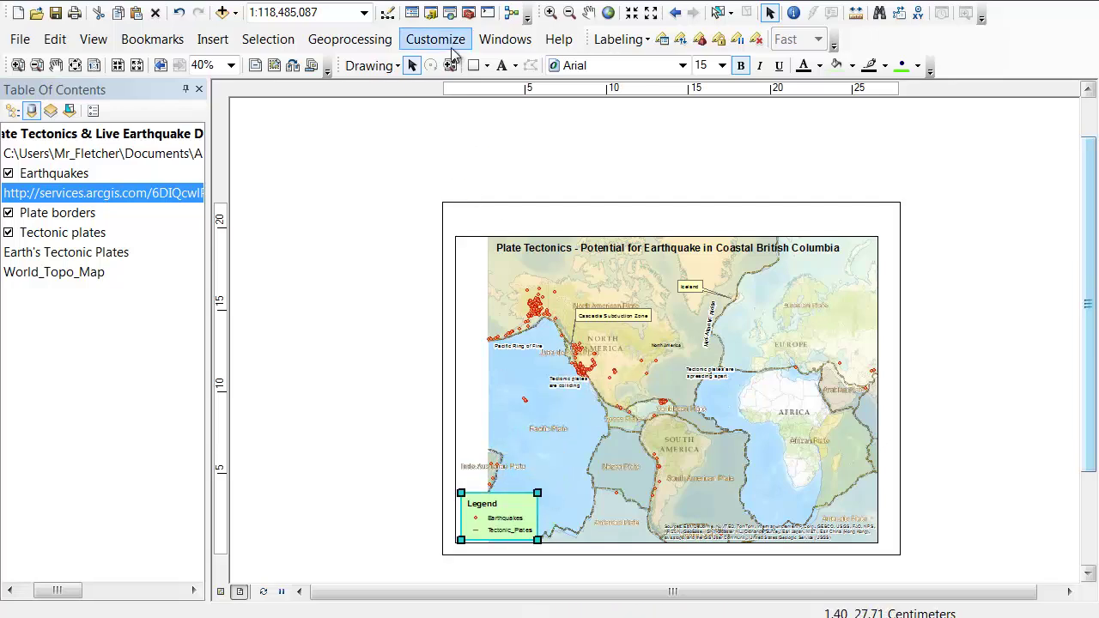
Shift the map left within its frame to close the blank strip, and zoom in on the Americas and the Atlantic.
left_click(588, 12)
left_click_drag(749, 334, 720, 336)
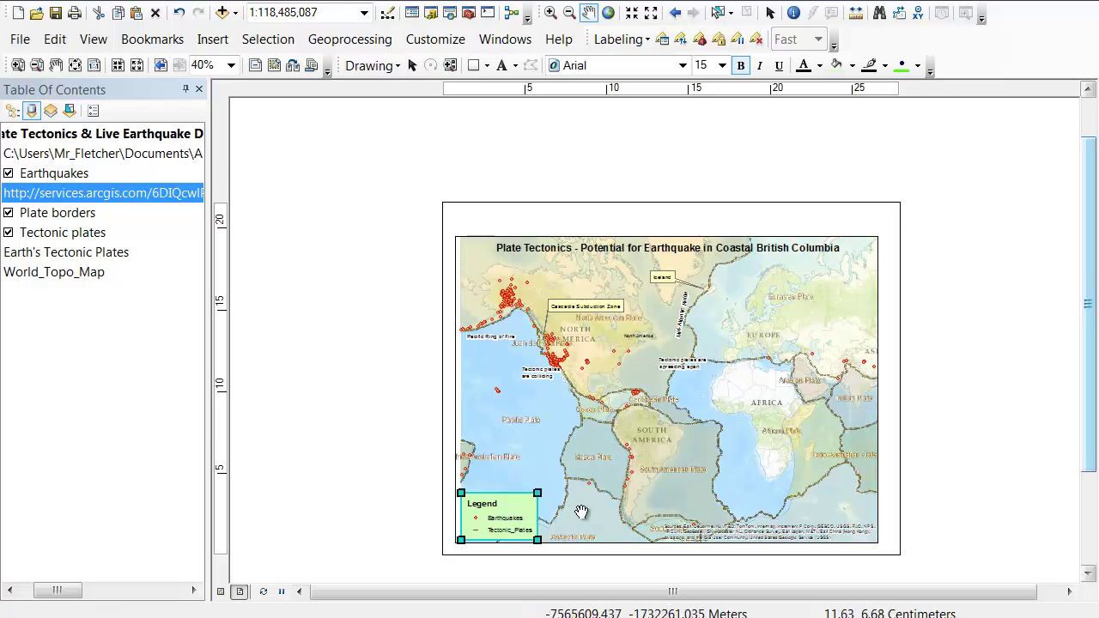
left_click(515, 528)
key("ctrl+z")
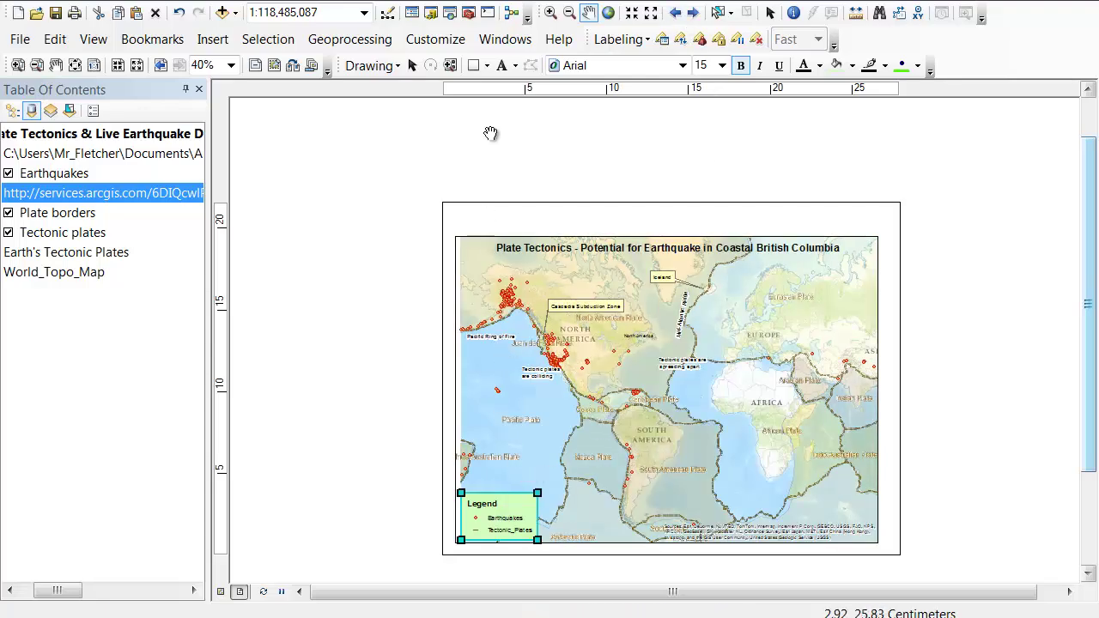
left_click(551, 12)
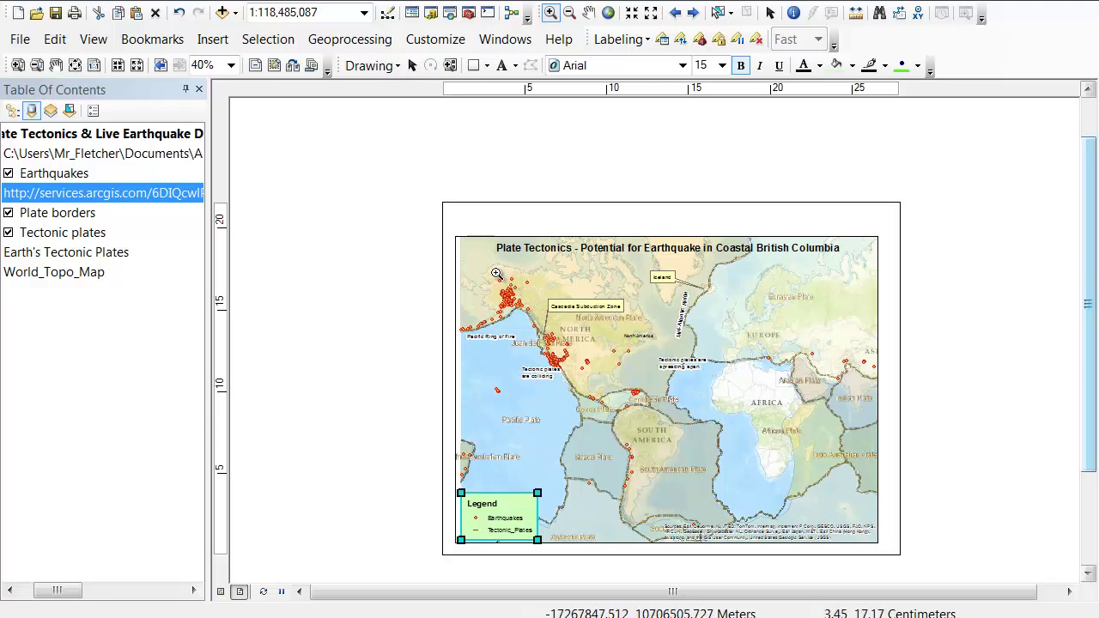
left_click_drag(467, 260, 791, 512)
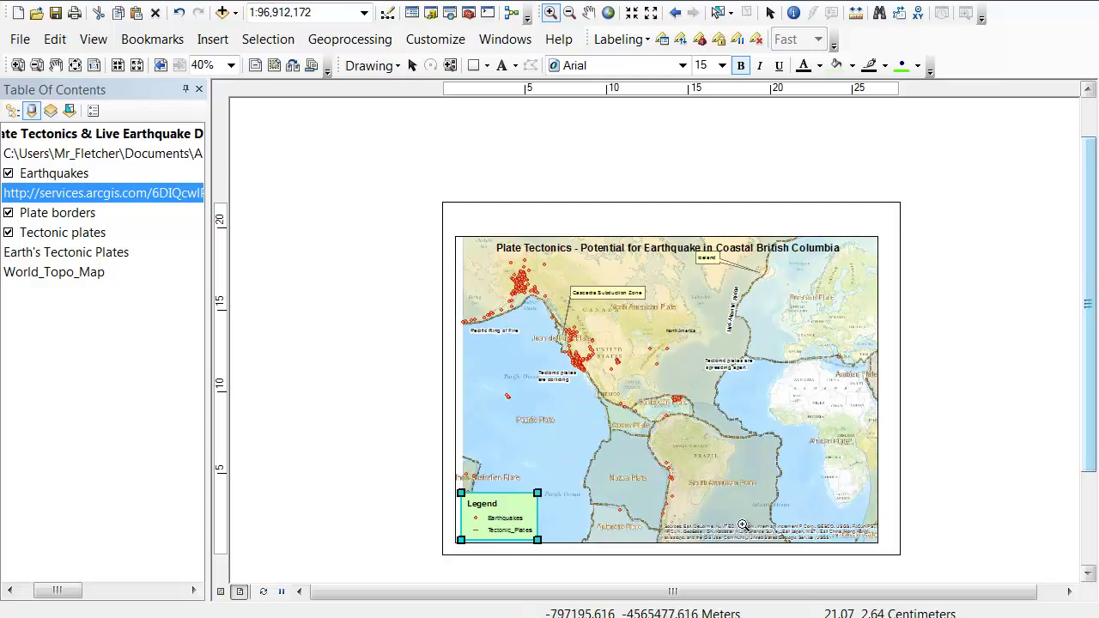
Insert the default four-point compass north arrow, place it in the ocean off southwestern Africa and enlarge it slightly.
left_click(212, 39)
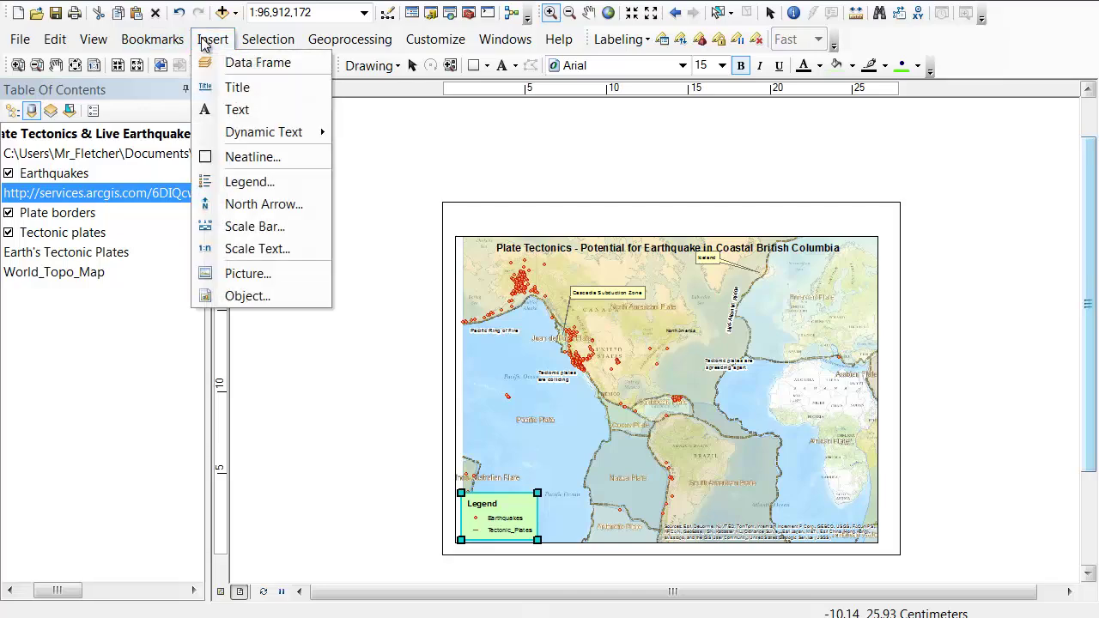
left_click(265, 206)
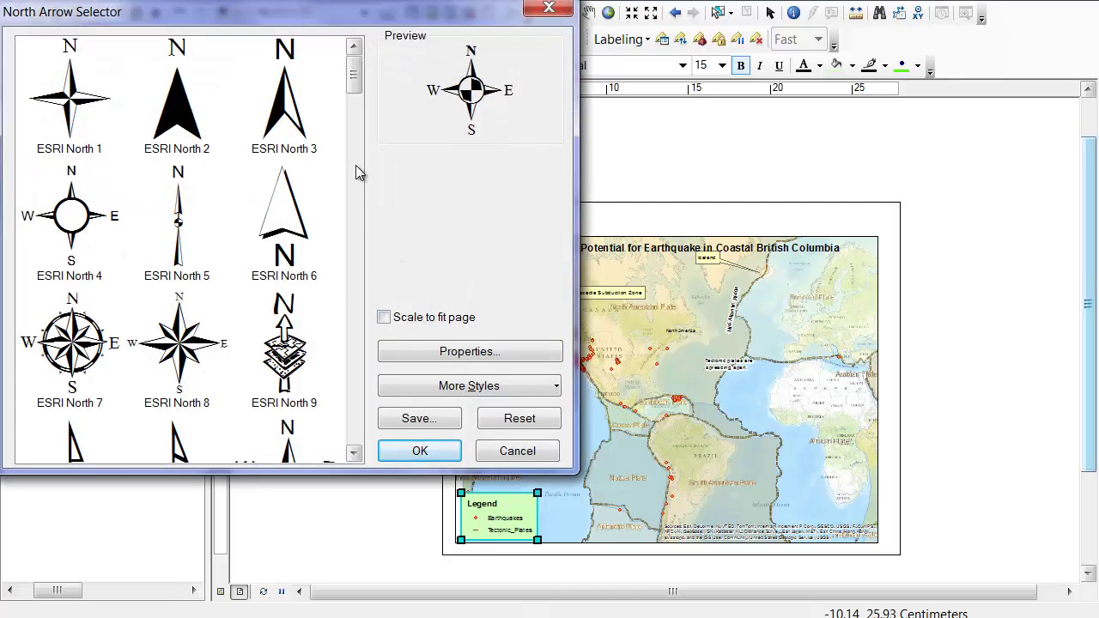
left_click(419, 450)
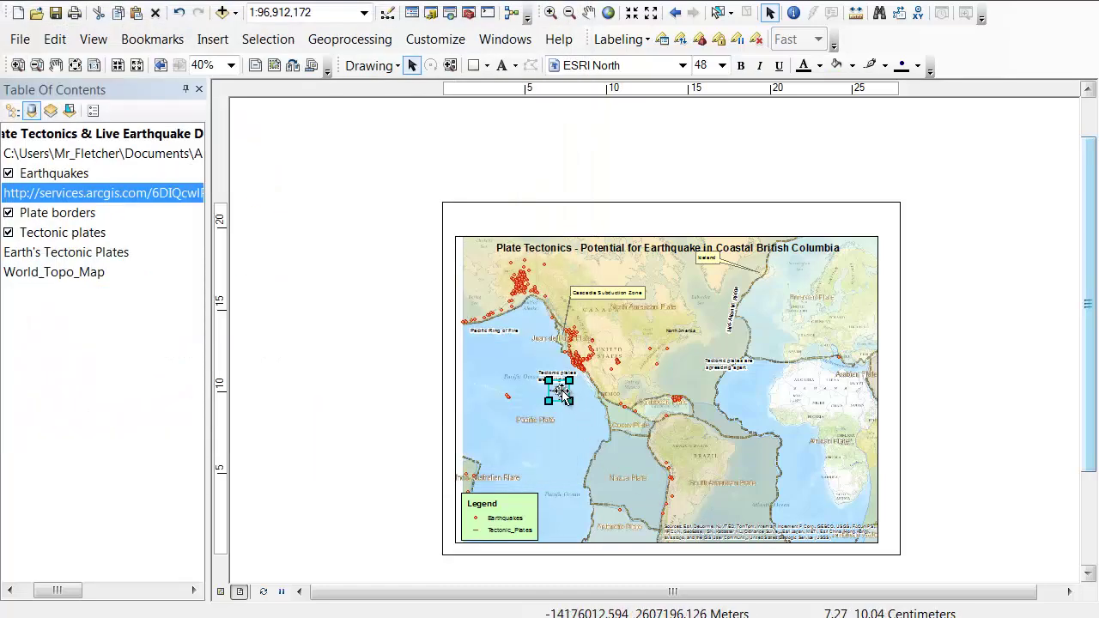
mouse_move(804, 490)
left_mouse_down()
mouse_move(826, 482)
mouse_move(806, 488)
left_mouse_up()
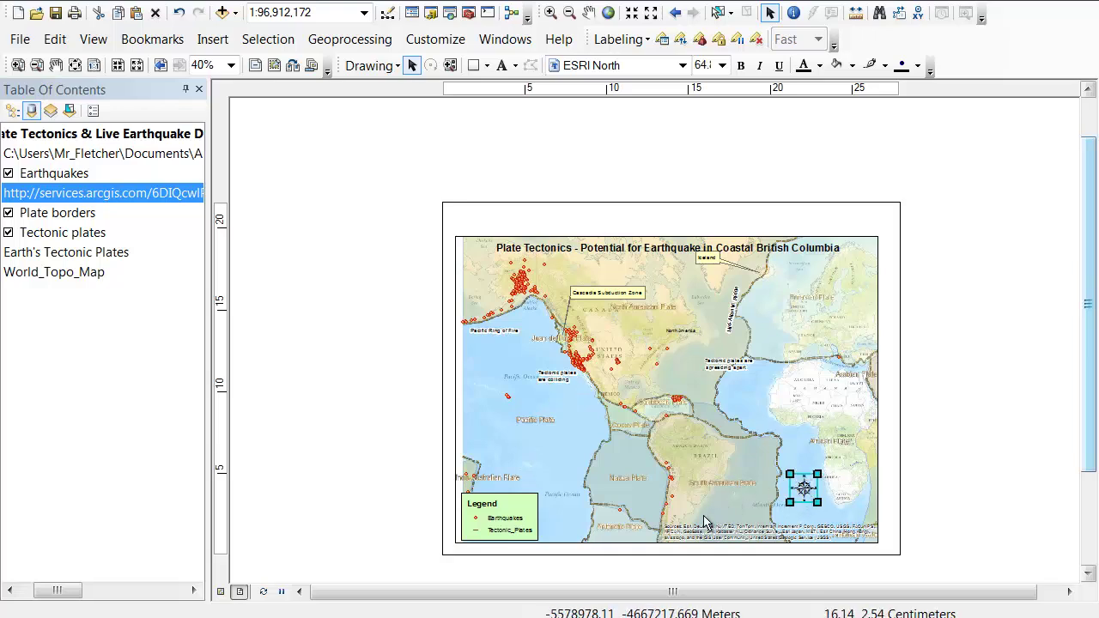
Move the legend up along the map's left edge, away from the bottom corner.
left_click_drag(513, 530, 512, 464)
left_click(565, 485)
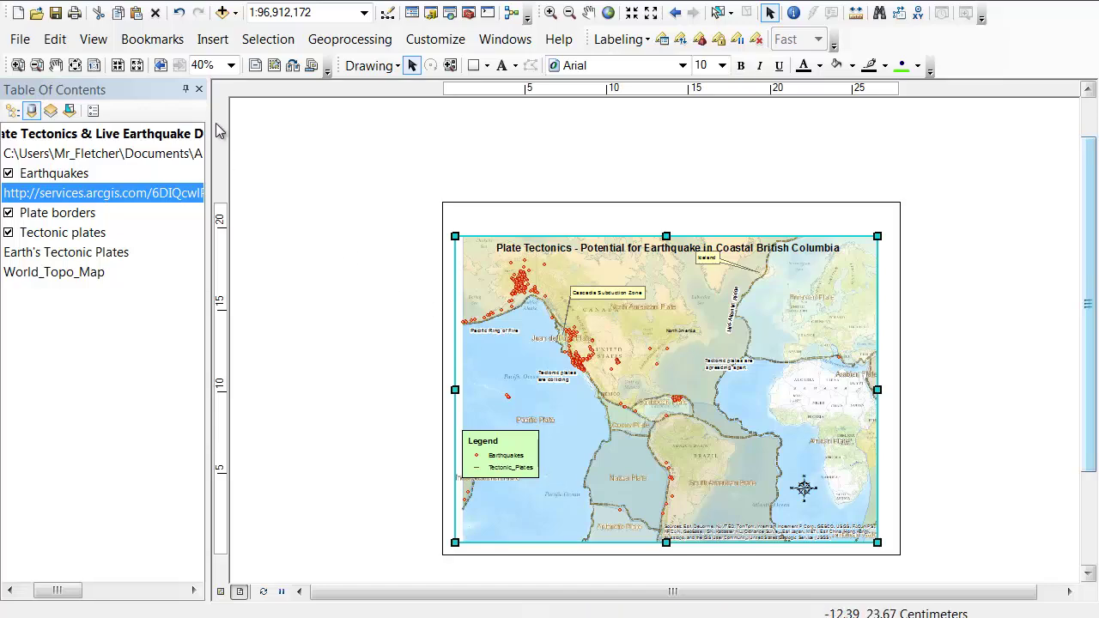
Insert an Alternating Scale Bar 1 with division units in Kilometers and place it below the north arrow.
left_click(215, 39)
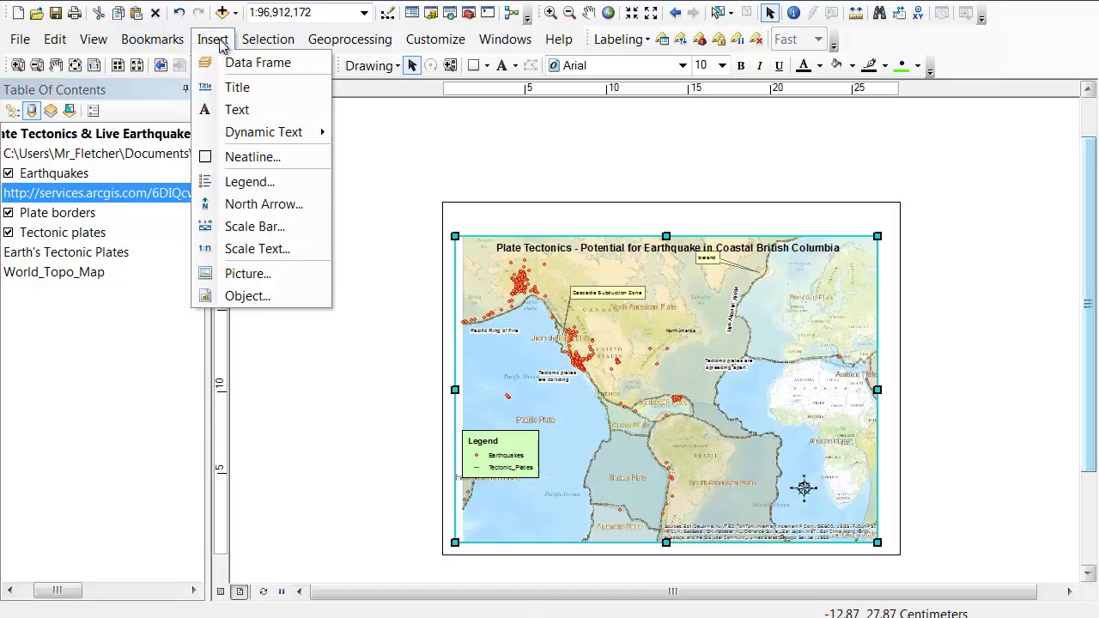
left_click(254, 226)
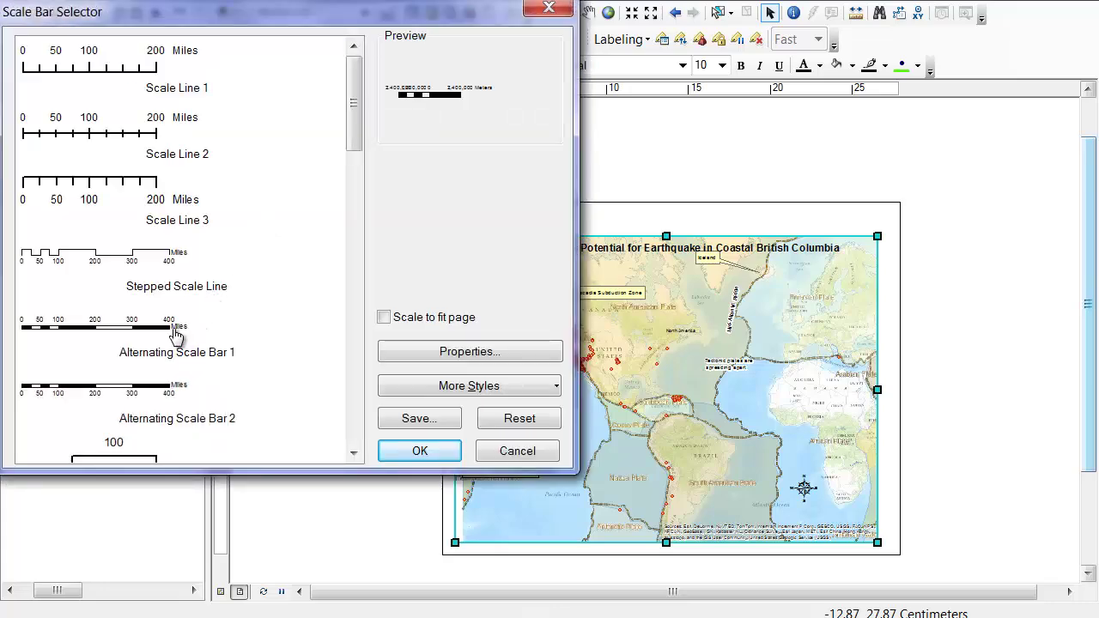
left_click(174, 335)
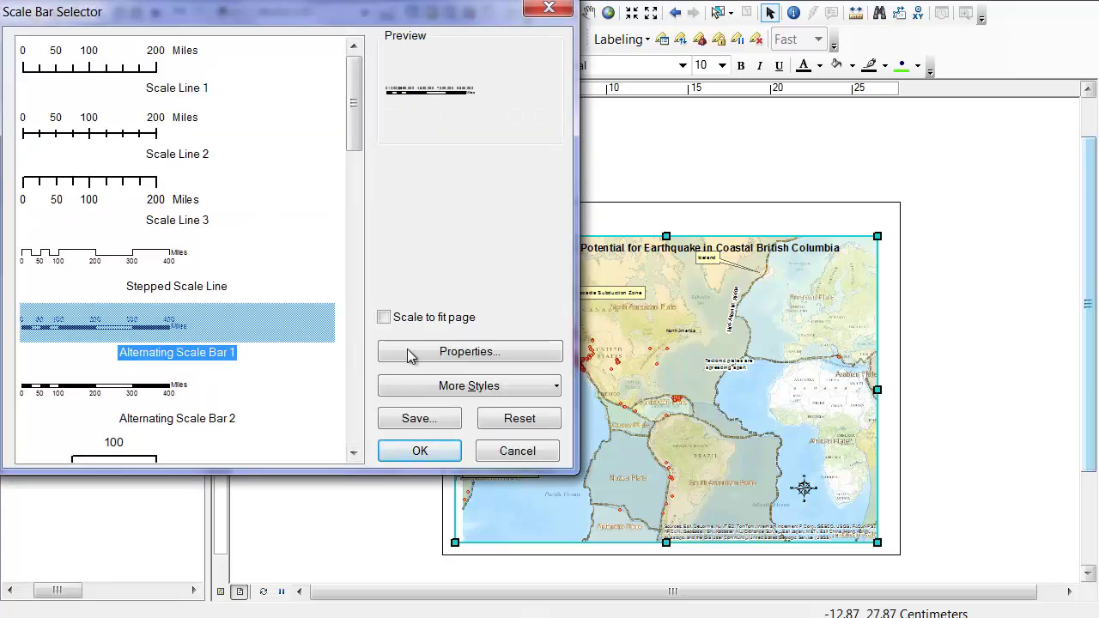
left_click(430, 354)
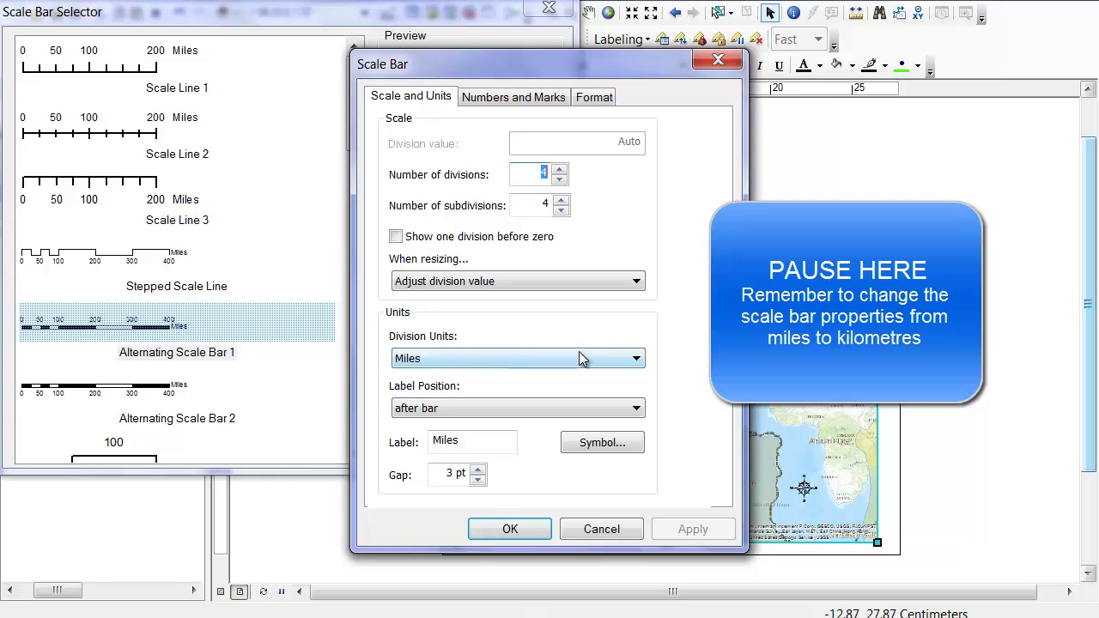
left_click(579, 359)
left_click(478, 451)
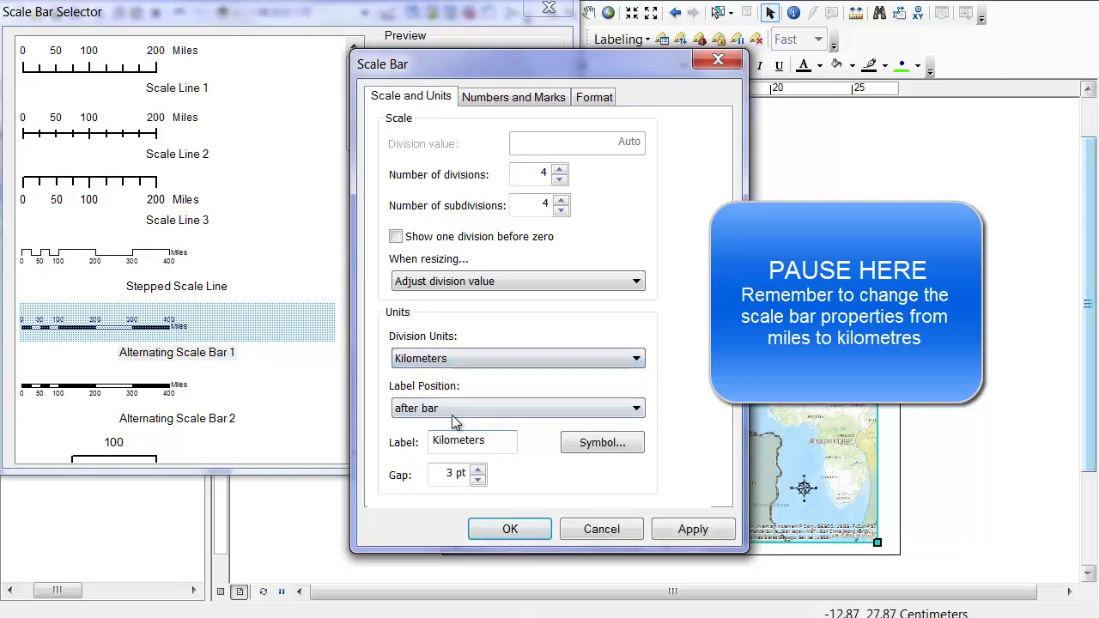
left_click(510, 534)
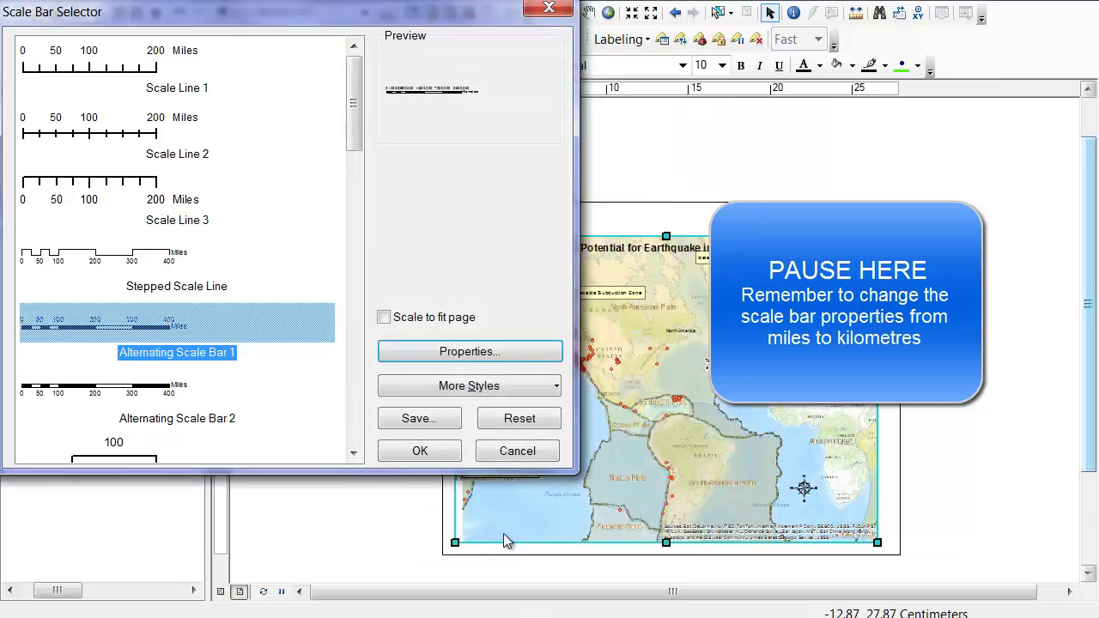
left_click(419, 452)
Insert a text credit reading "Cartography By" followed by the author's full name and the date February 22, 2014.
left_click(214, 42)
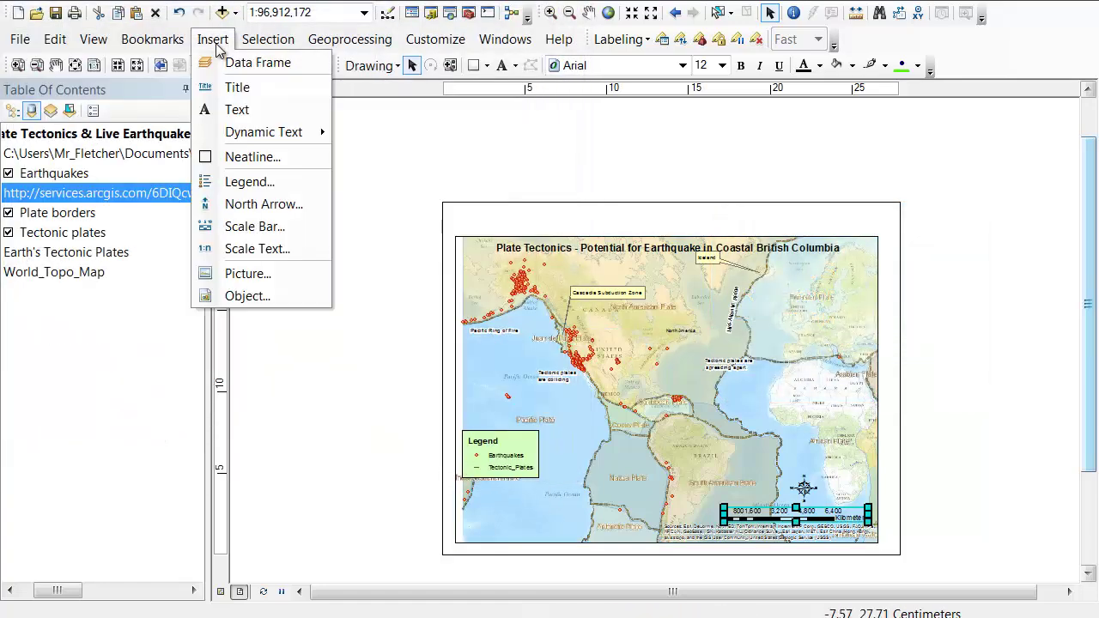
left_click(233, 110)
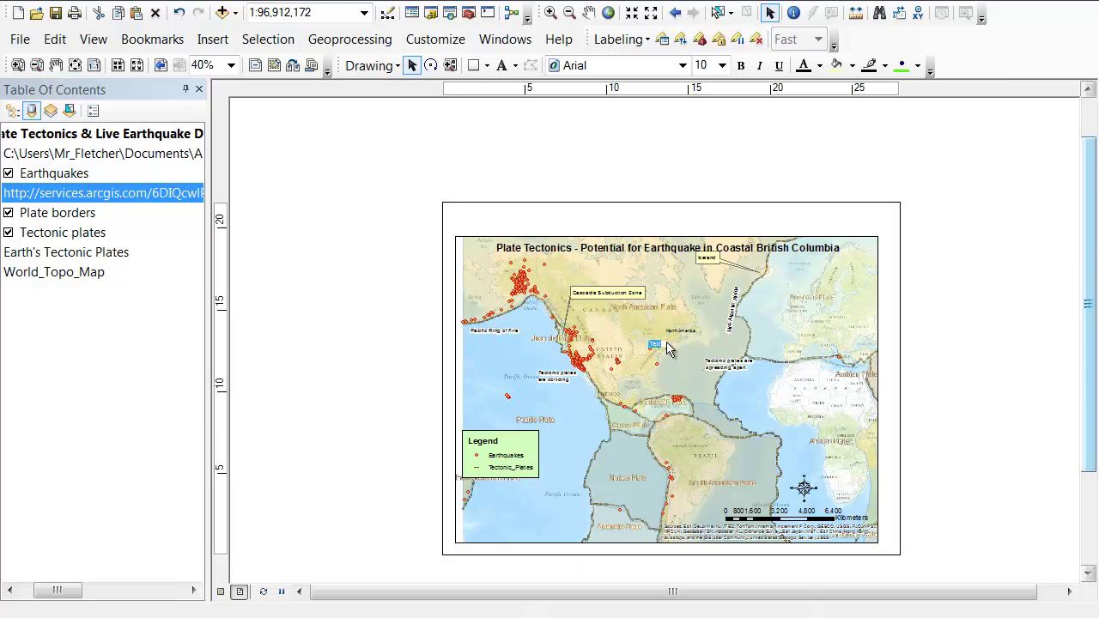
key("BackSpace")
type("Cartography By Jonathan Fletcher.")
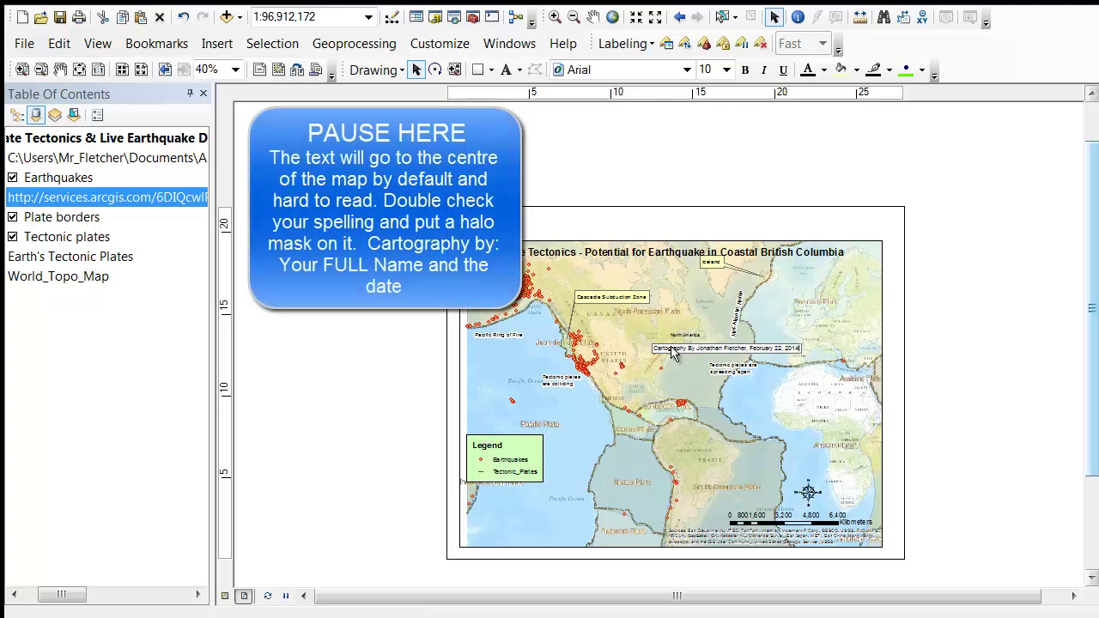
left_click_drag(672, 352, 609, 348)
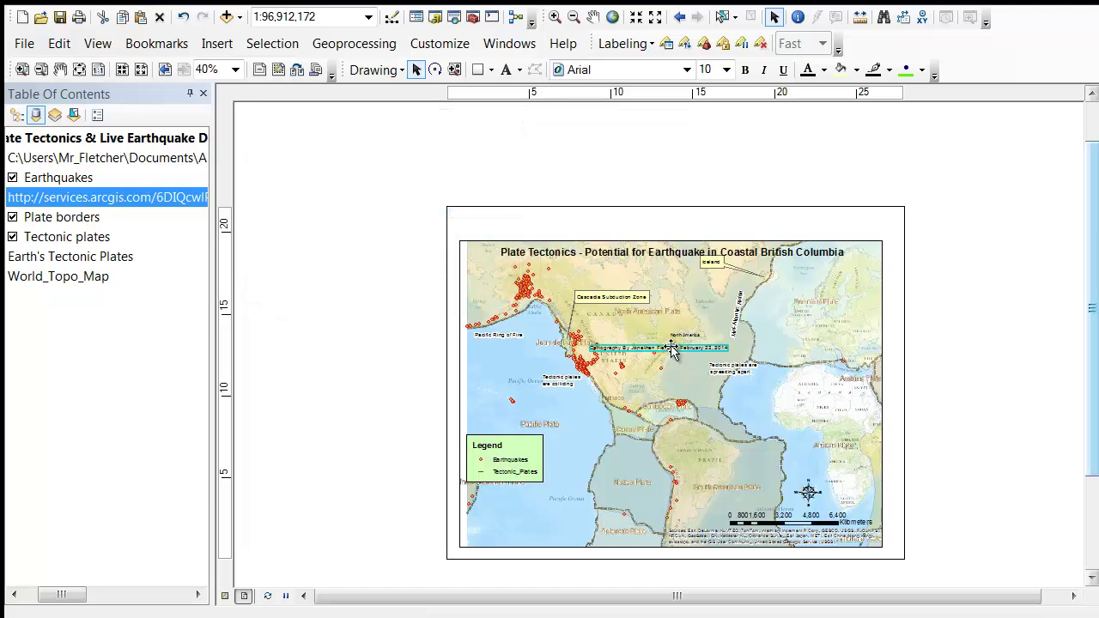
Give the cartography credit text a halo mask and bold style, and move it below the legend near the map's lower-left corner.
double_click(644, 343)
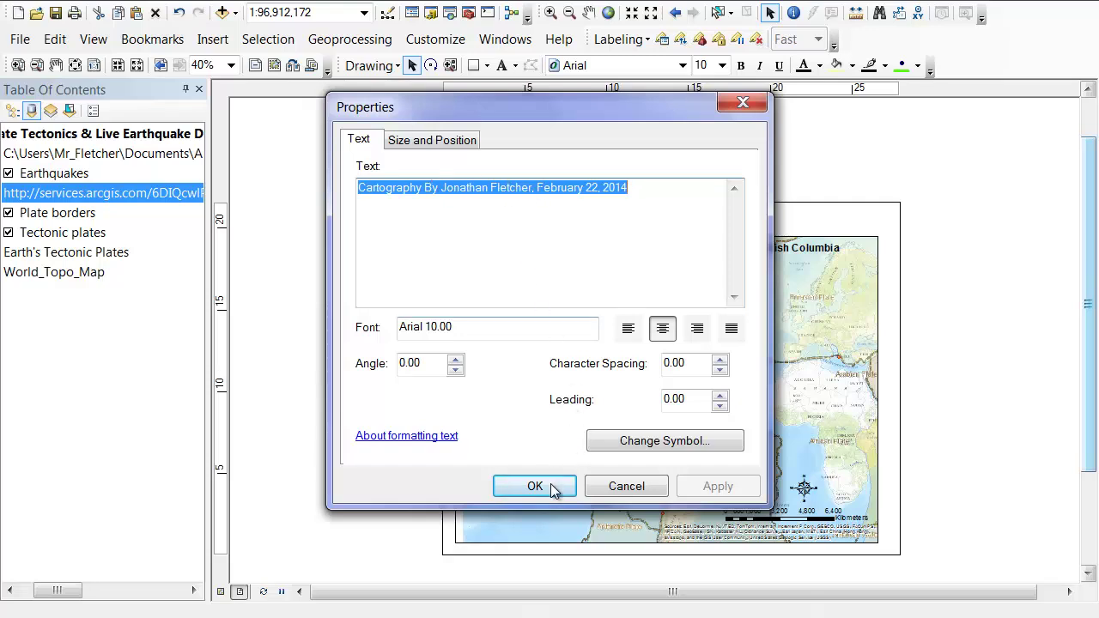
left_click(667, 442)
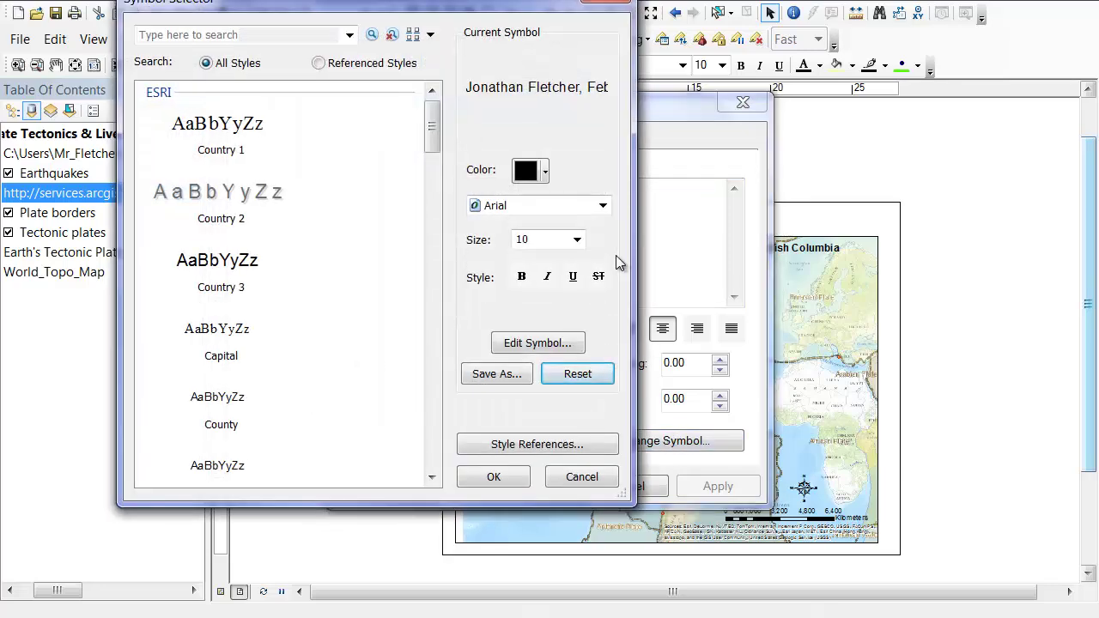
left_click(567, 348)
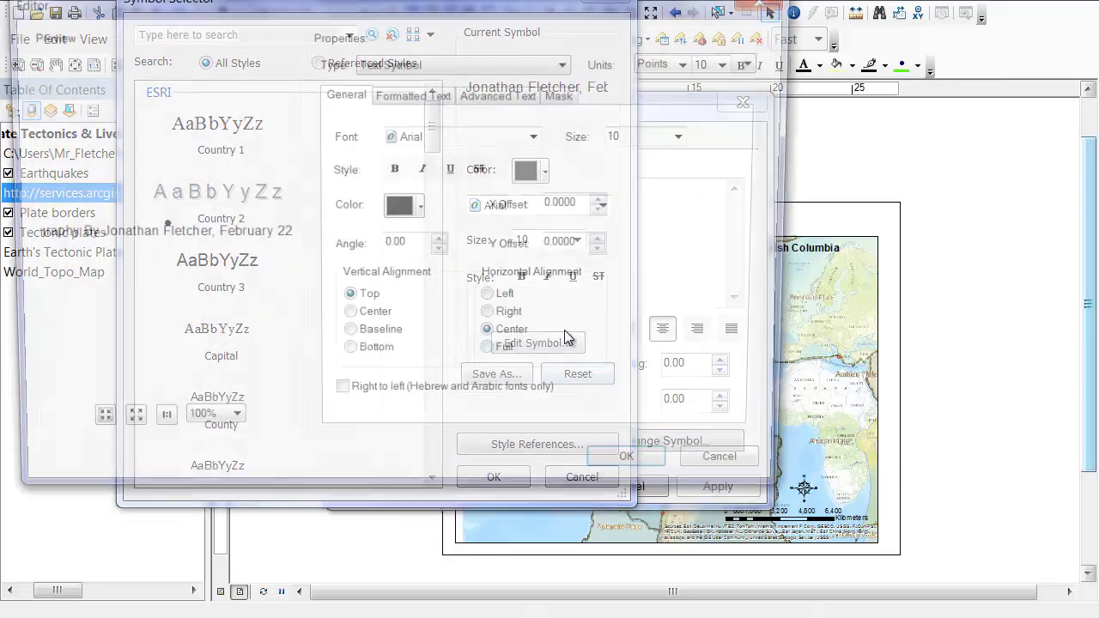
left_click(573, 97)
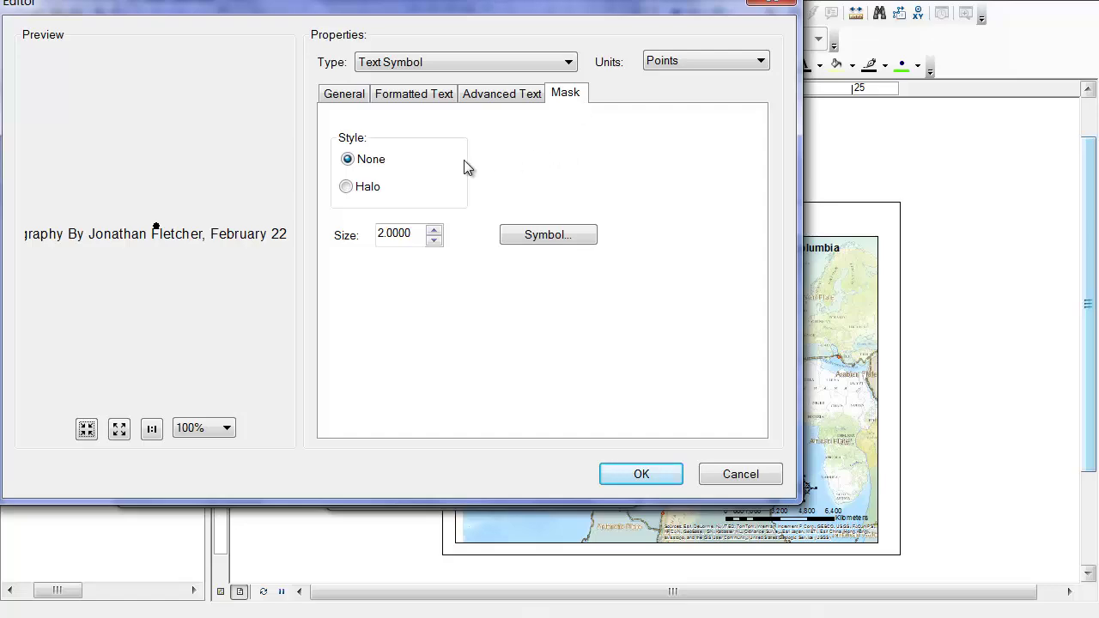
left_click(347, 187)
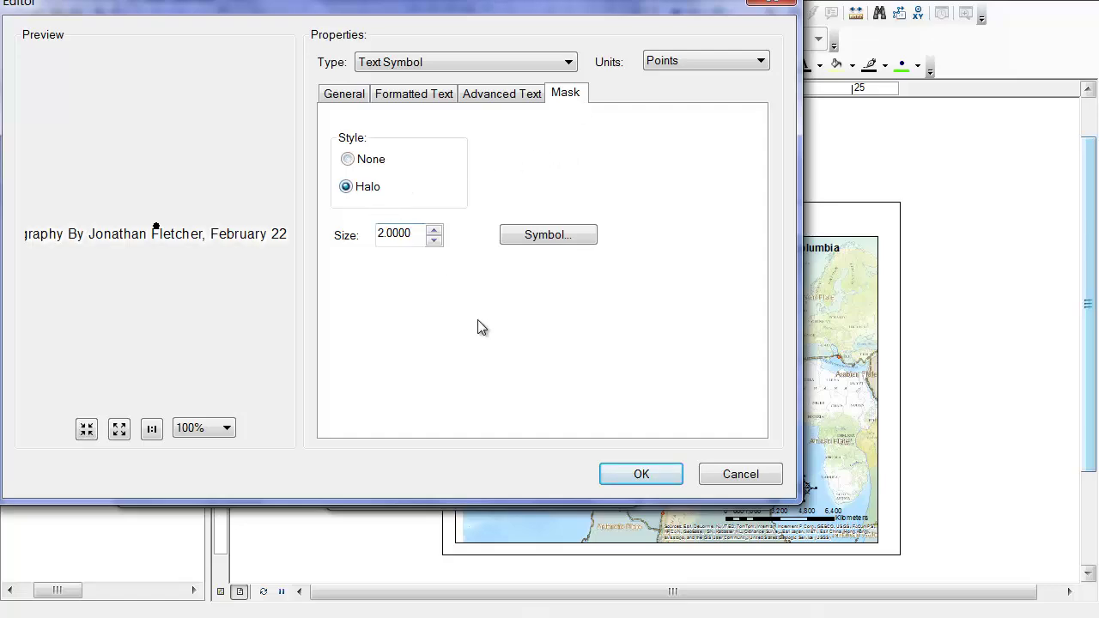
left_click(637, 476)
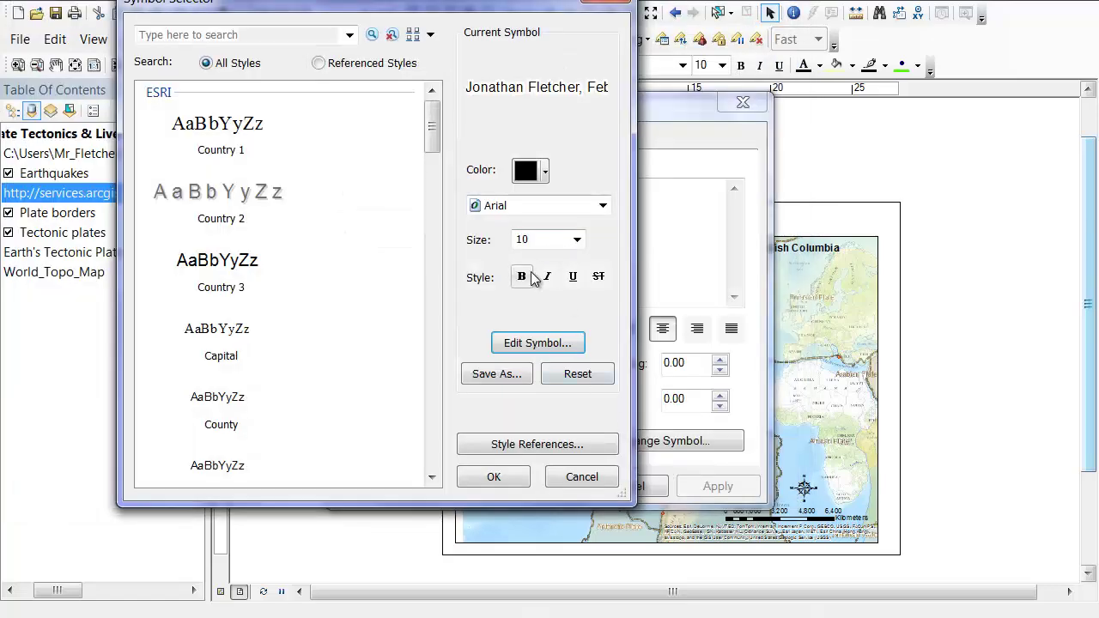
left_click(521, 276)
left_click(496, 479)
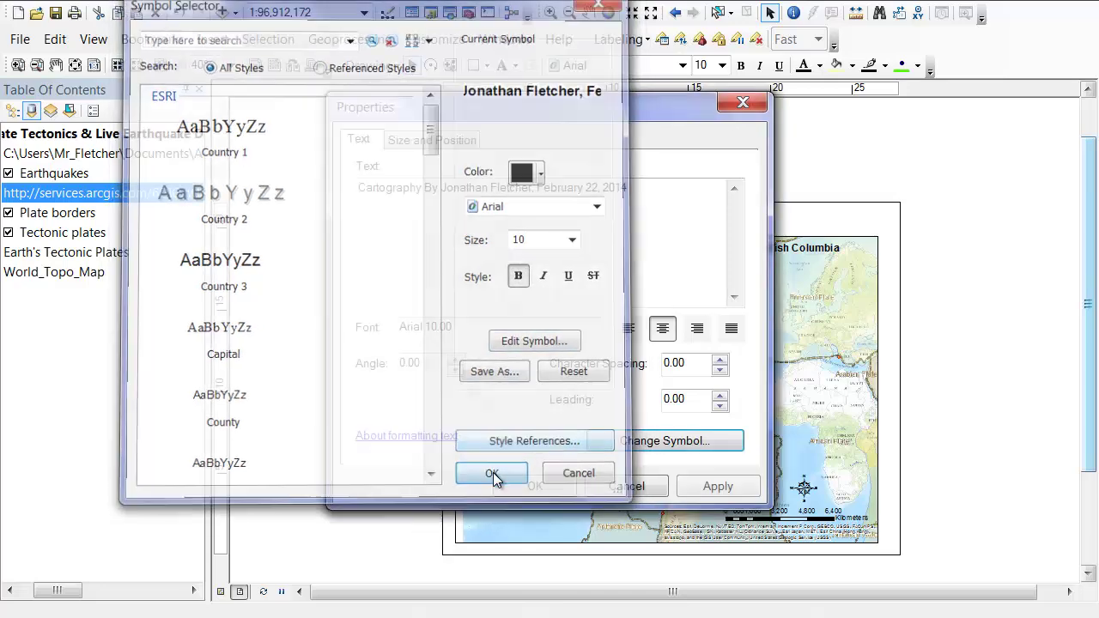
left_click(521, 484)
left_click_drag(621, 336, 528, 533)
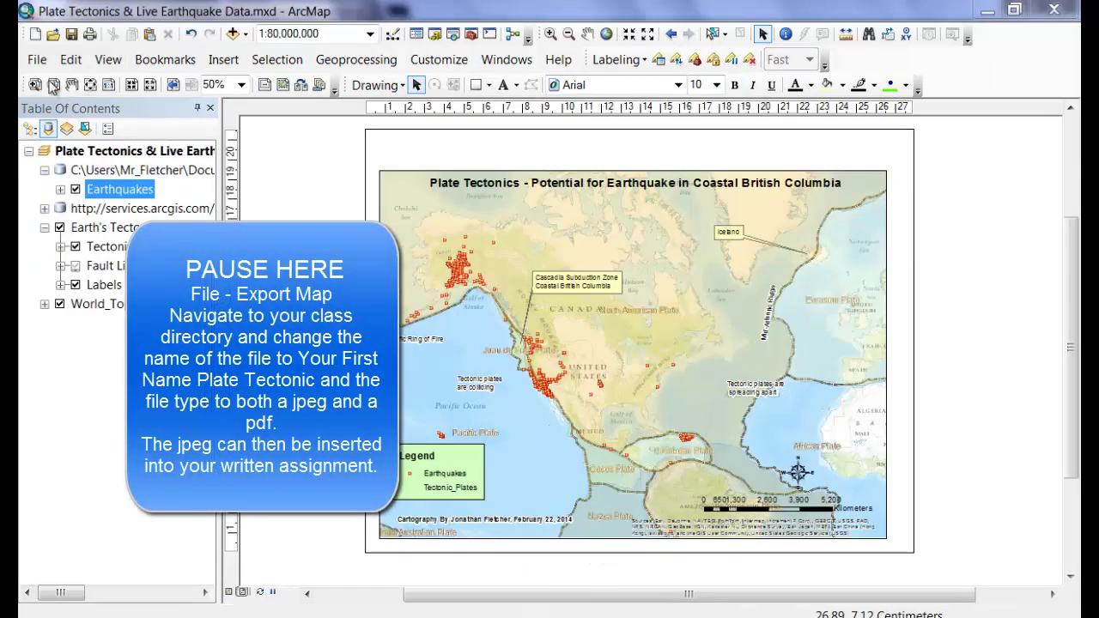
Export the map as a PDF into the Class 3 folder, naming it with the author's first name followed by "Plate Tectonic".
left_click(36, 60)
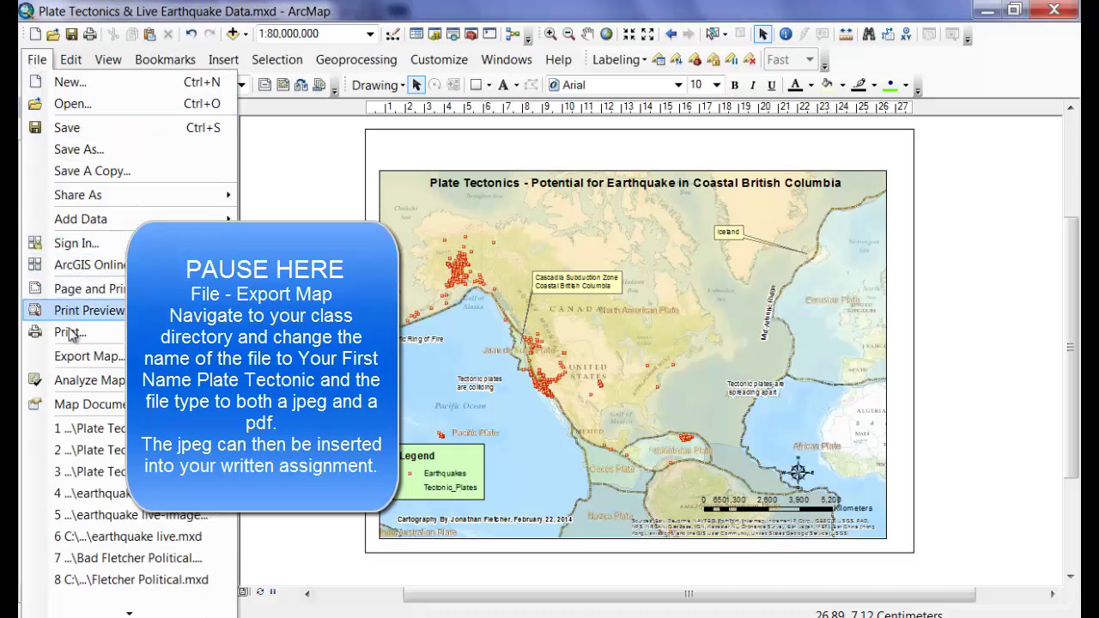
left_click(73, 356)
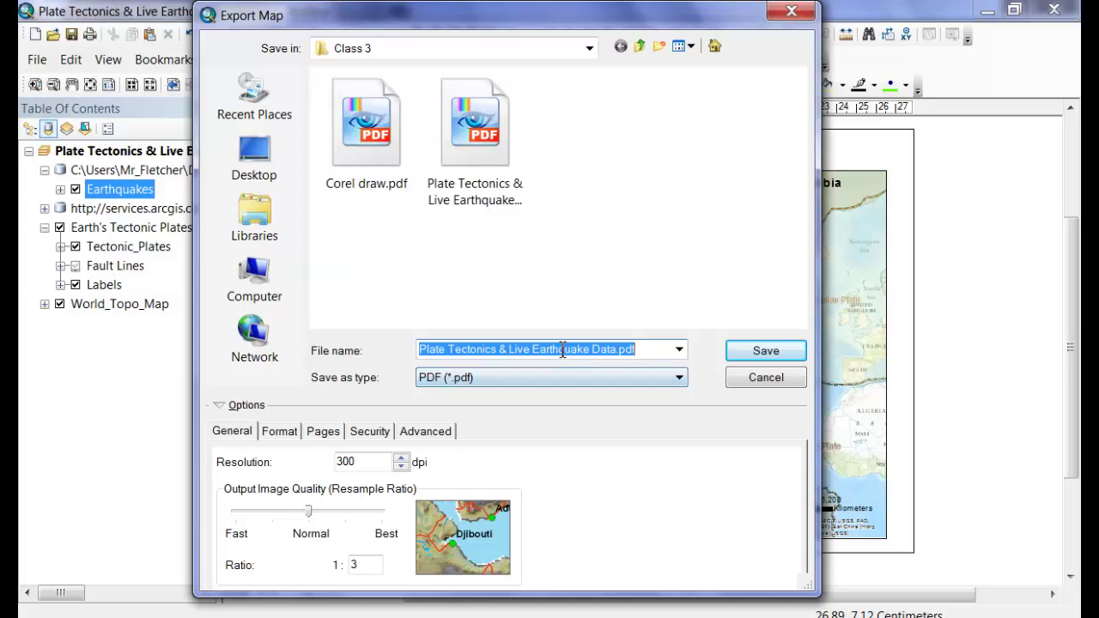
key("BackSpace")
type("Jonathan Plate Tectonic")
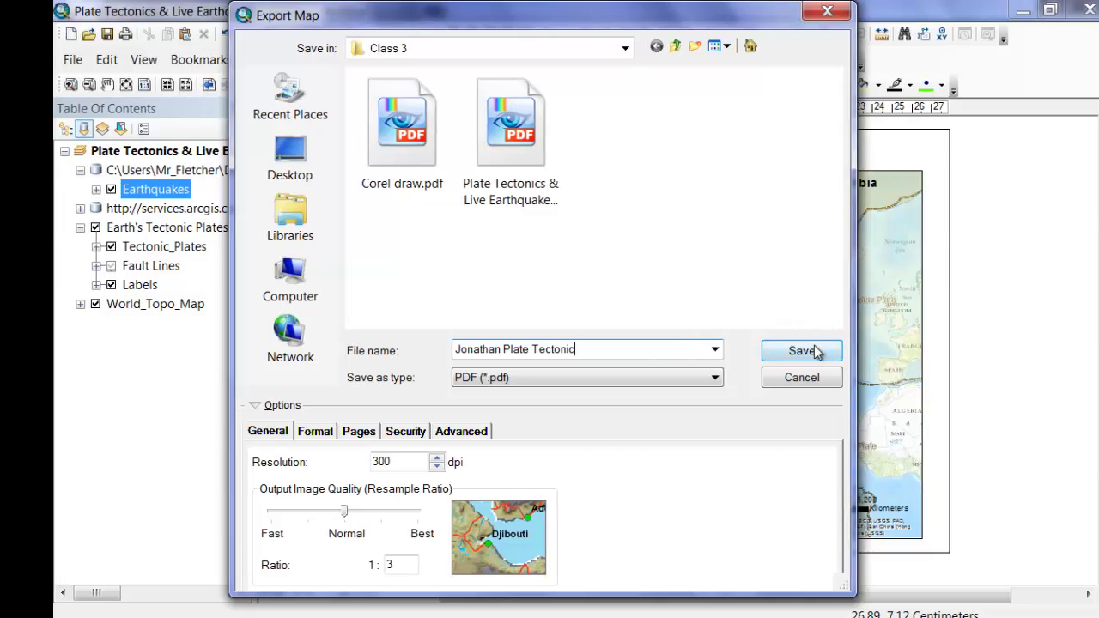
left_click(816, 352)
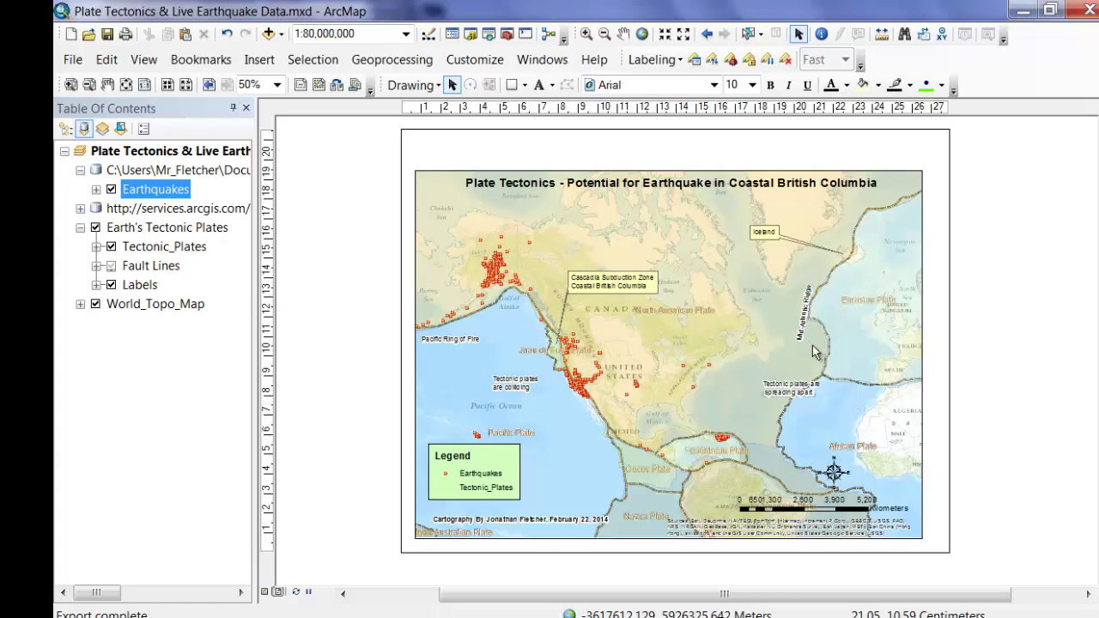
Set up a JPEG export of the map in the Class 3 folder, named with the author's first name followed by "Plate Tectonic".
left_click(72, 62)
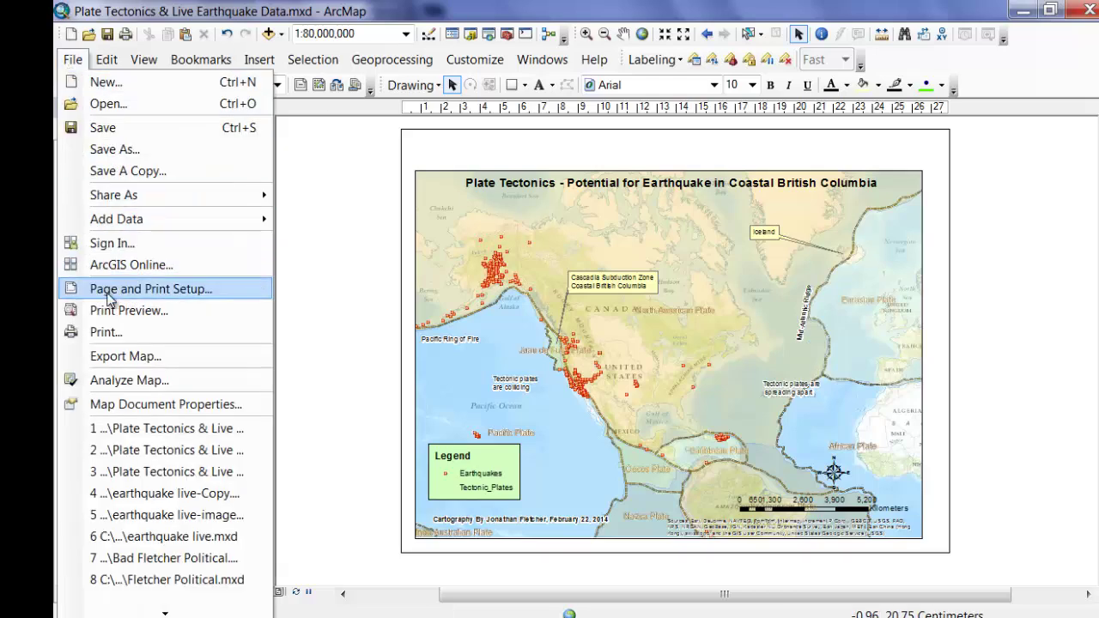
left_click(120, 354)
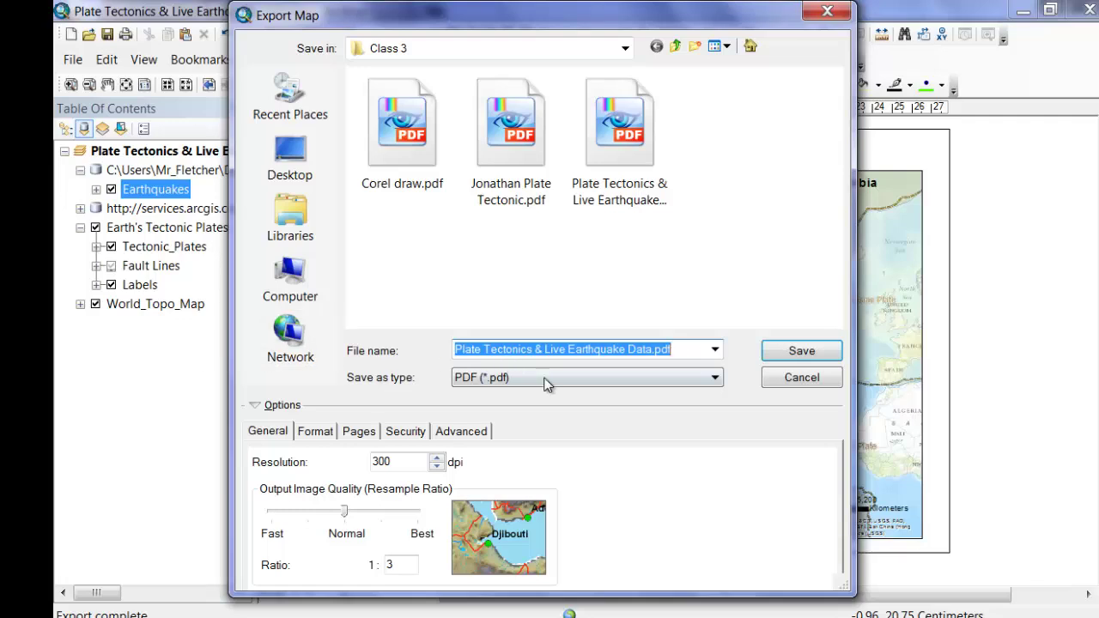
left_click(545, 381)
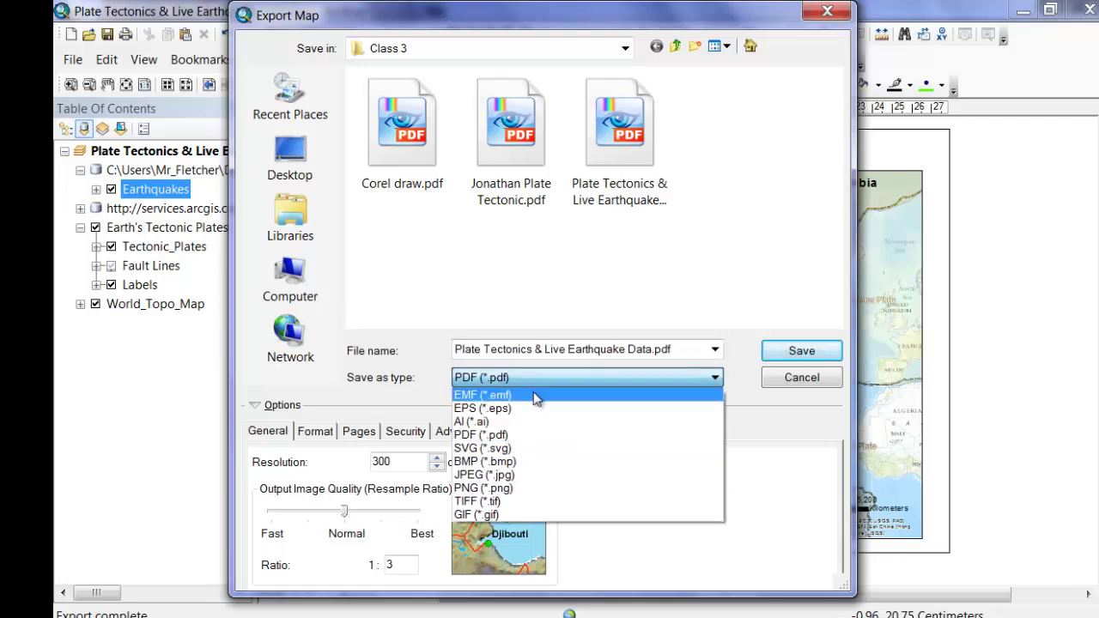
left_click(527, 476)
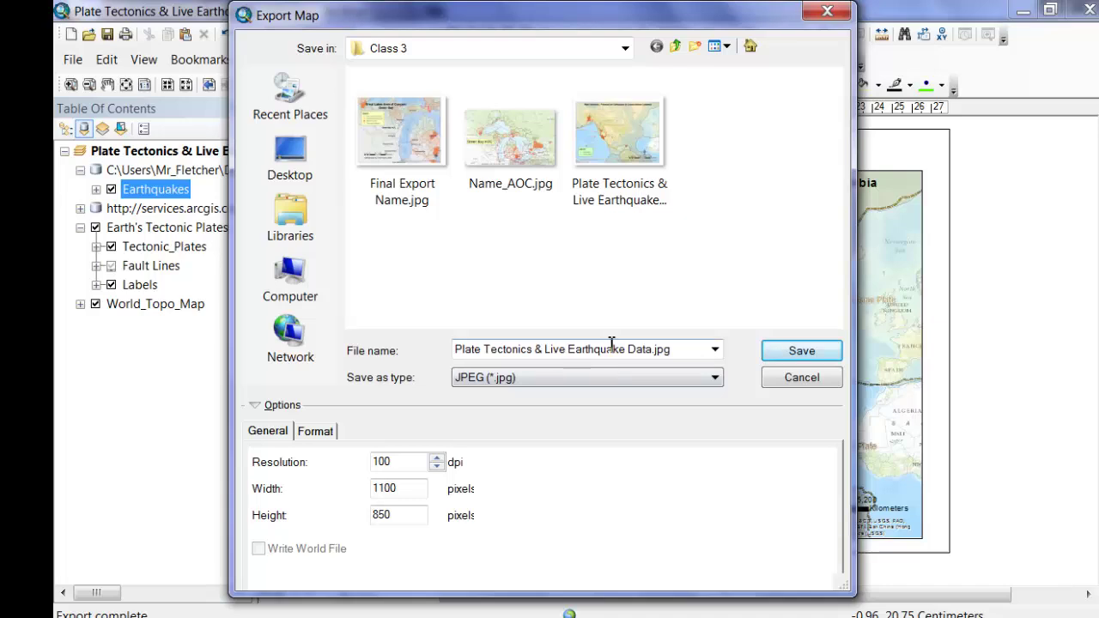
double_click(697, 349)
key("BackSpace")
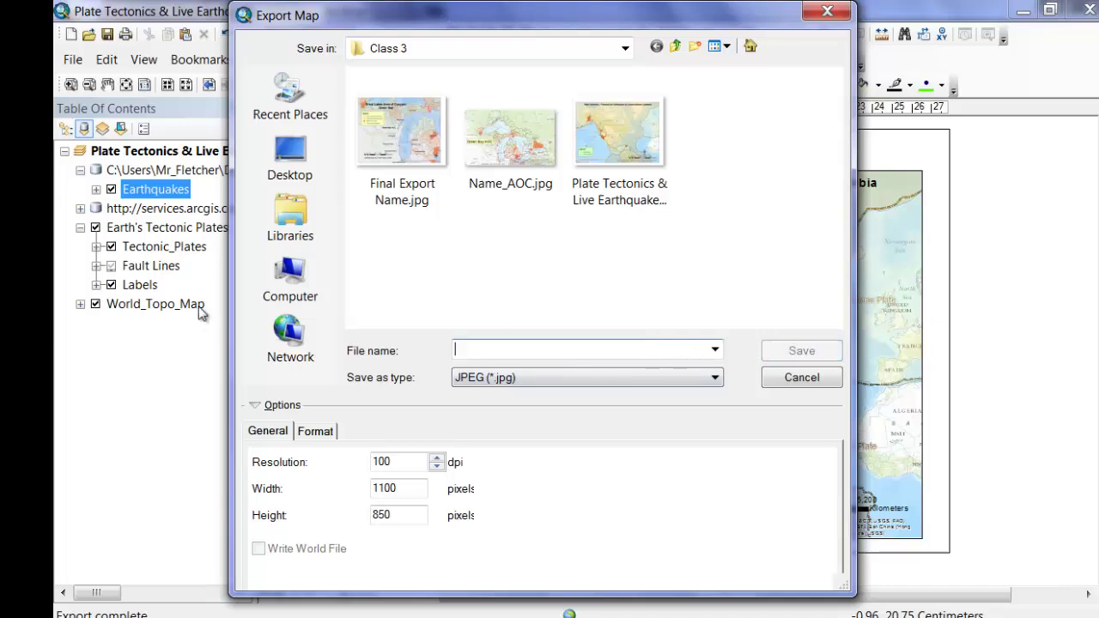
type("Jonathan")
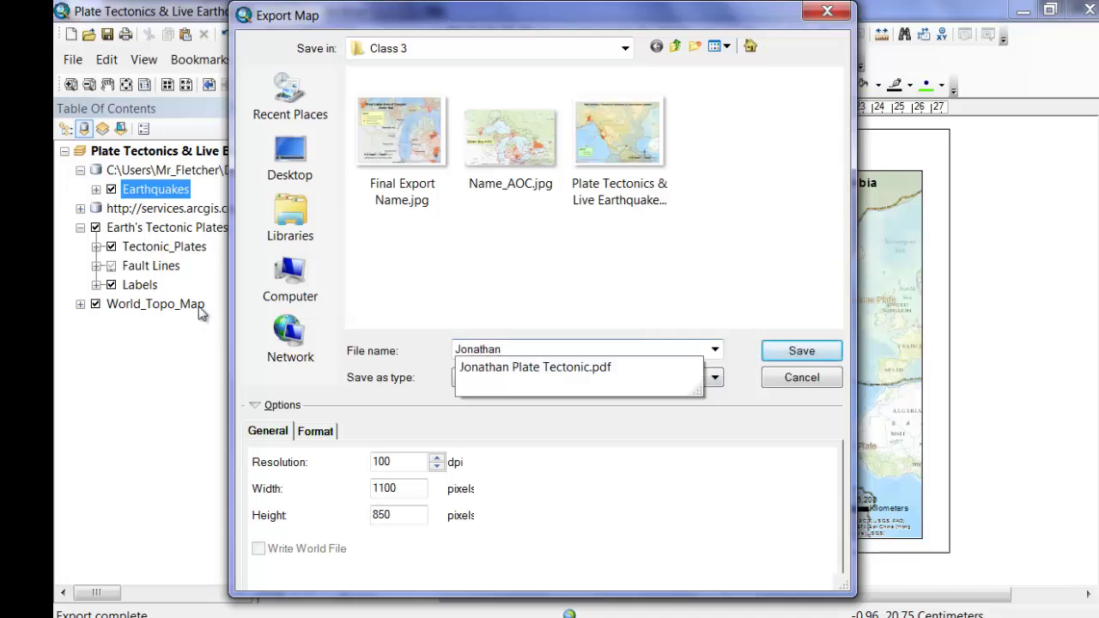
type(" Plate Tectonic")
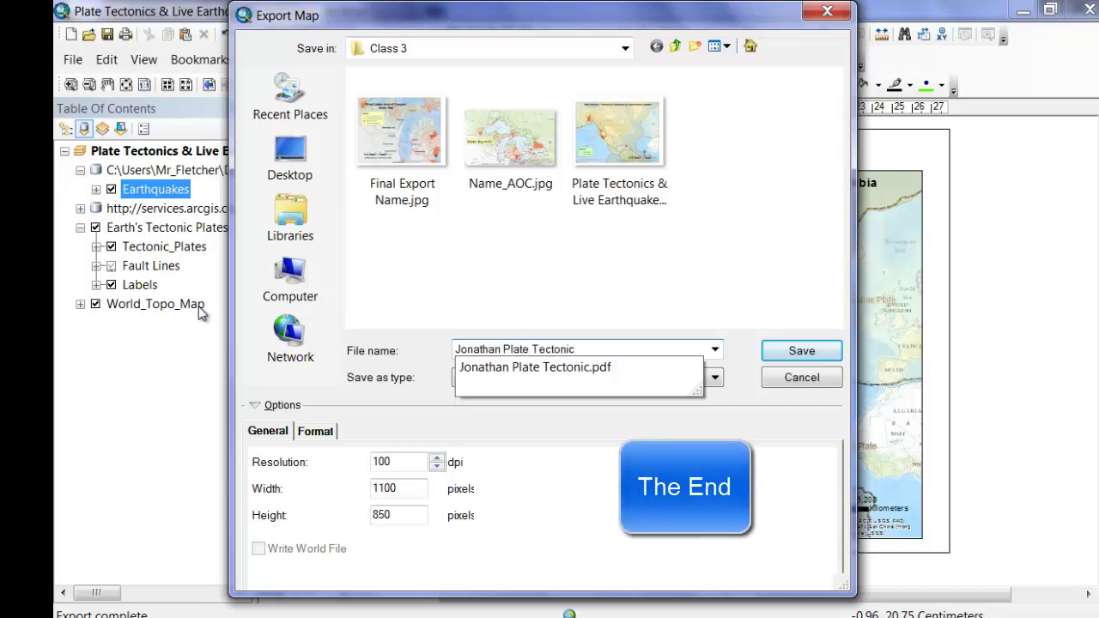